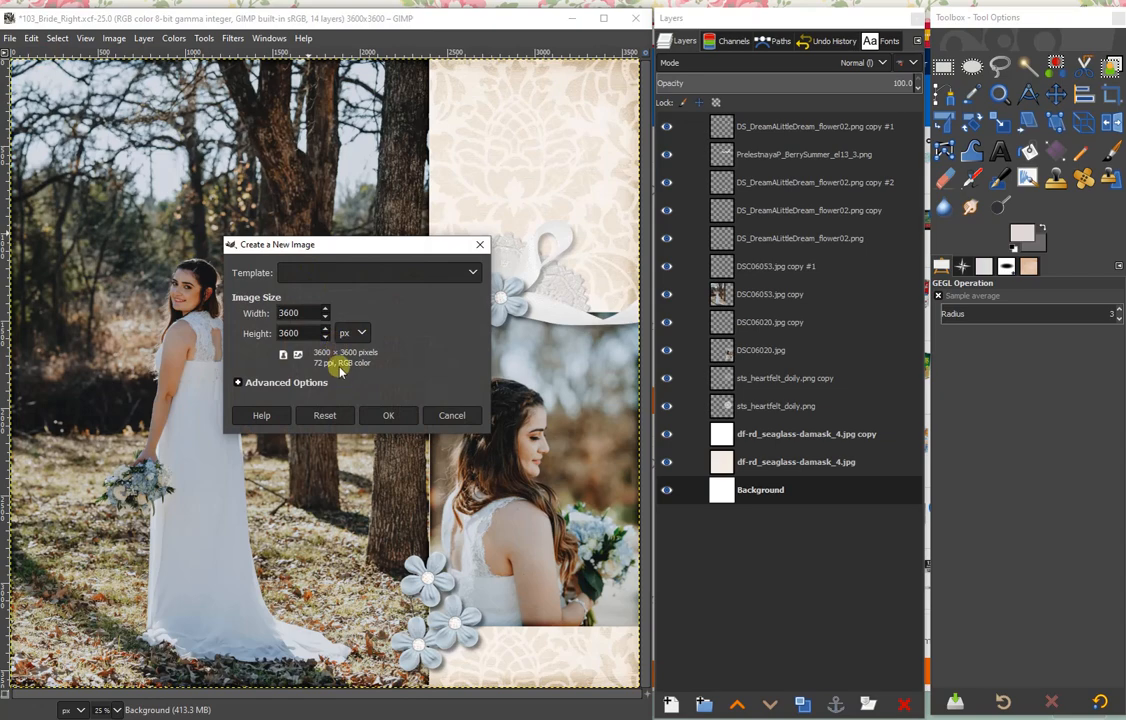
Step: Create a new 3600 × 3600 px image with both X and Y resolution set to 300 pixels/in
click(268, 386)
double_click(330, 399)
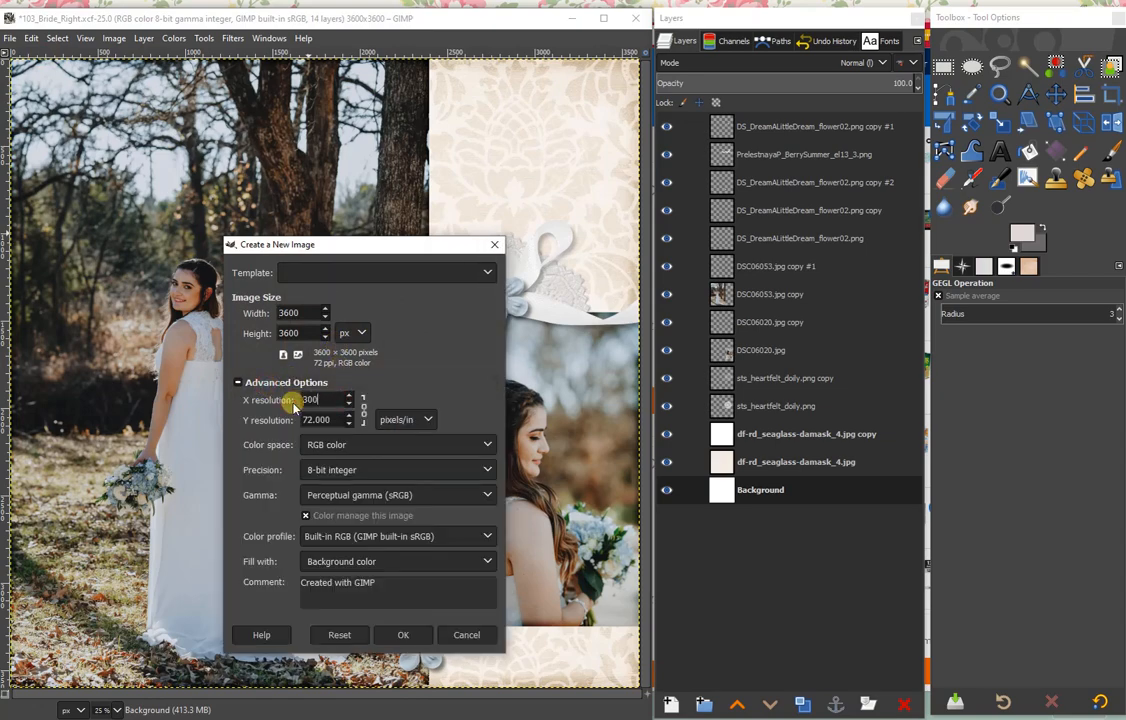
click(334, 419)
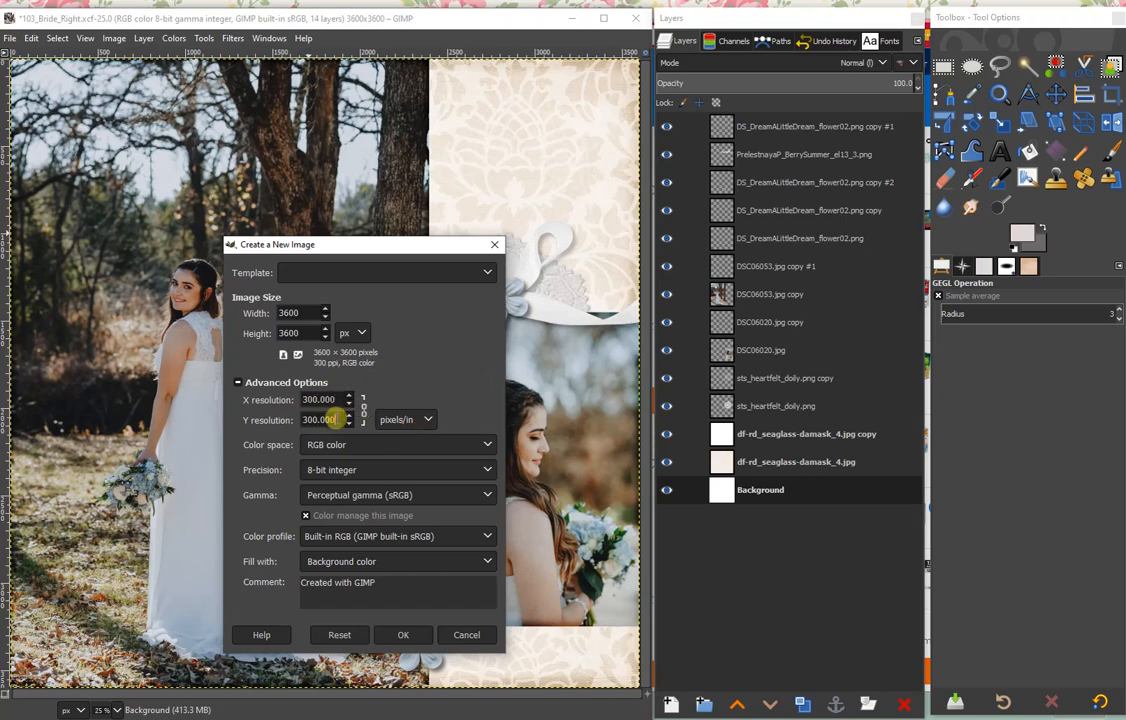
click(403, 634)
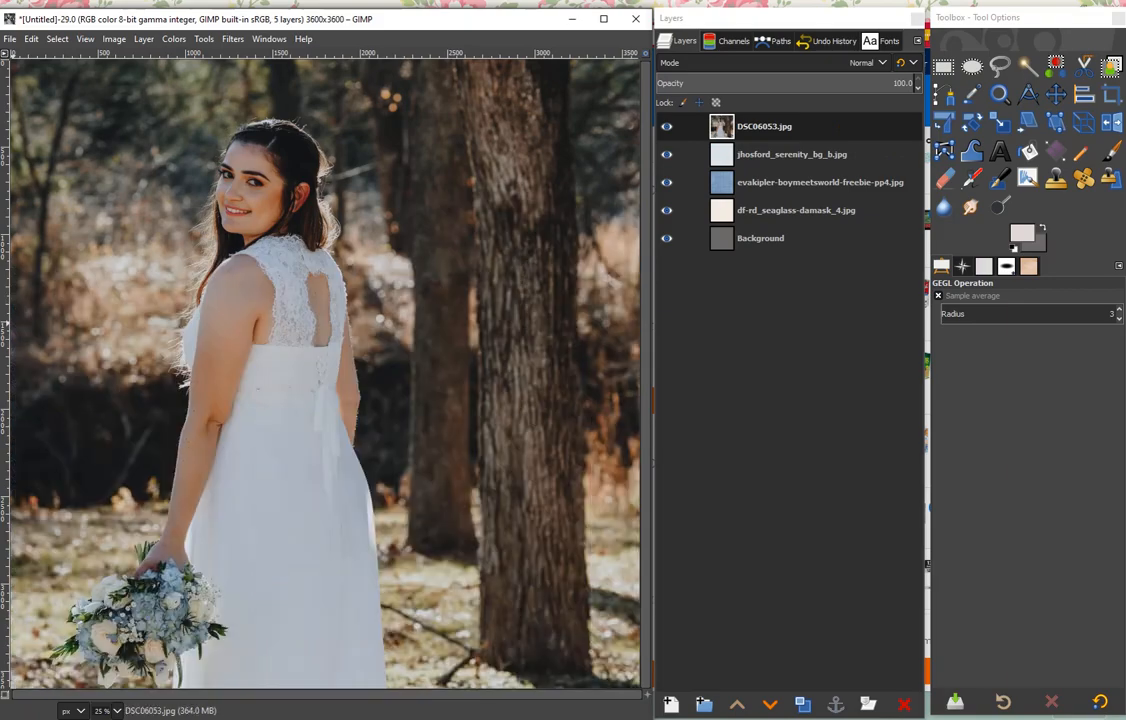
Step: Bring in DSC06020.jpg as a layer and scale it to 1200 px wide, keeping the aspect ratio and scaling around the center
click(347, 505)
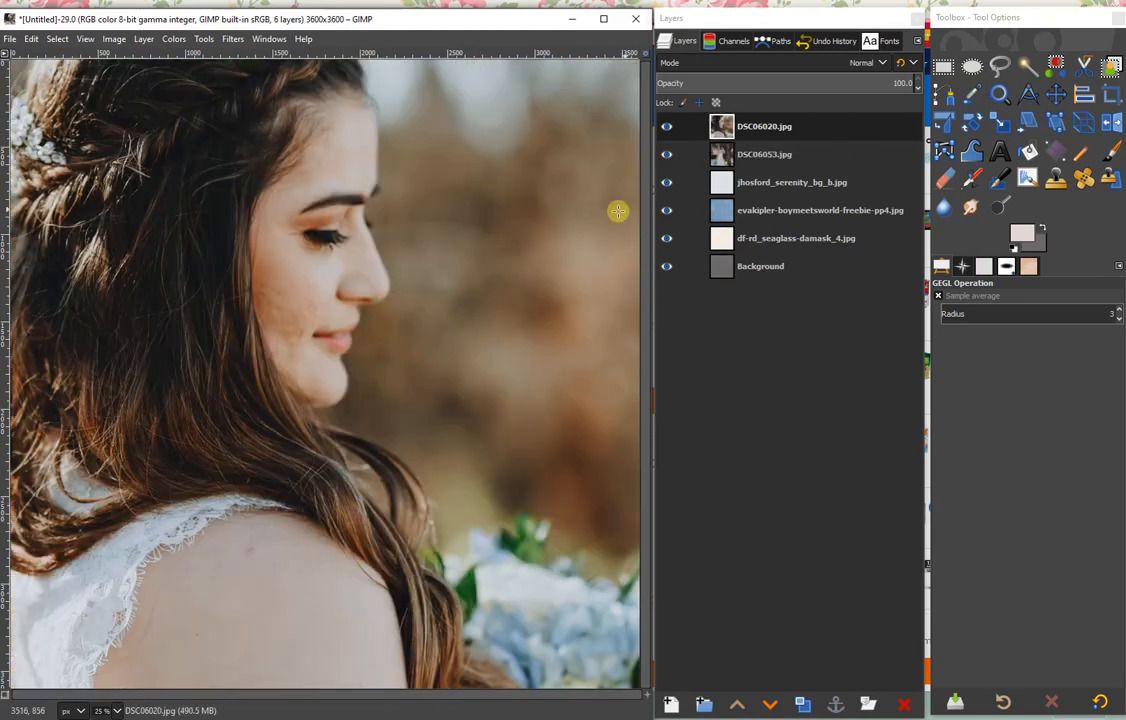
click(1001, 124)
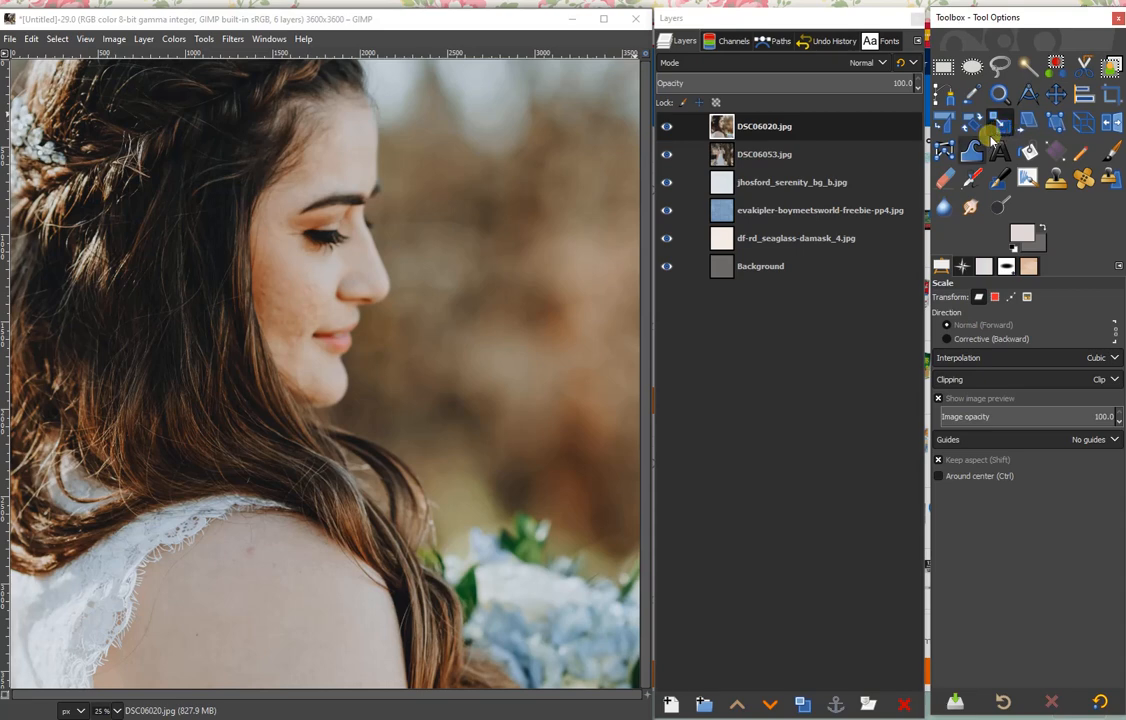
click(941, 477)
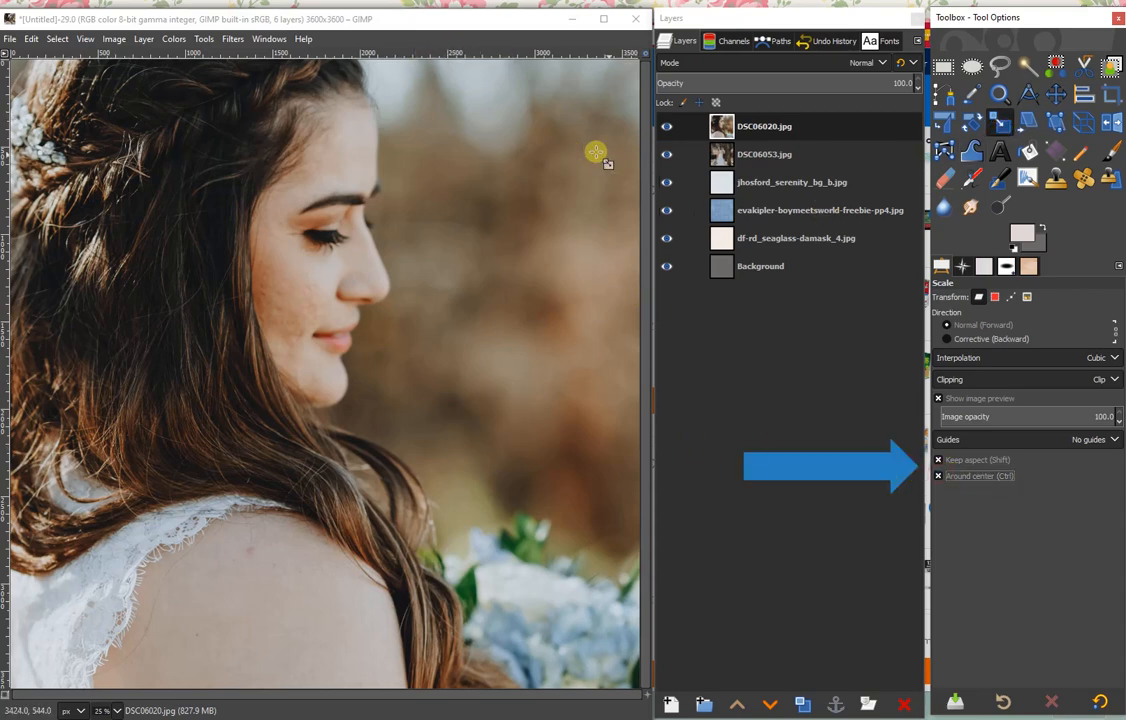
click(412, 204)
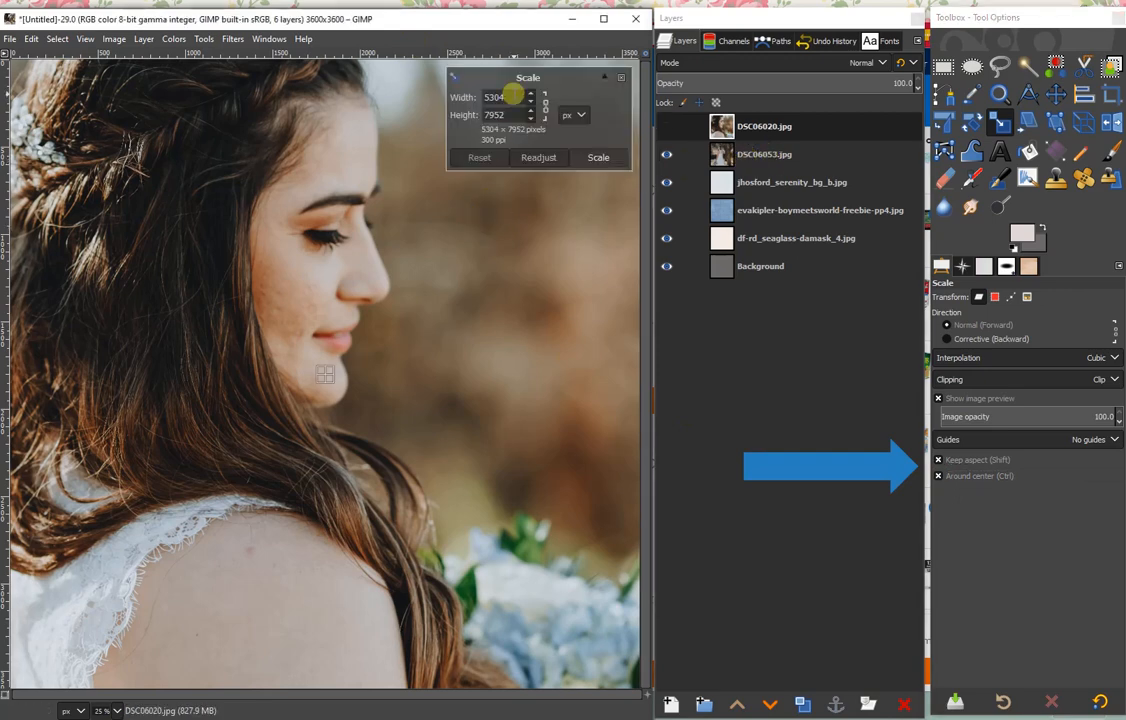
drag(512, 94, 471, 97)
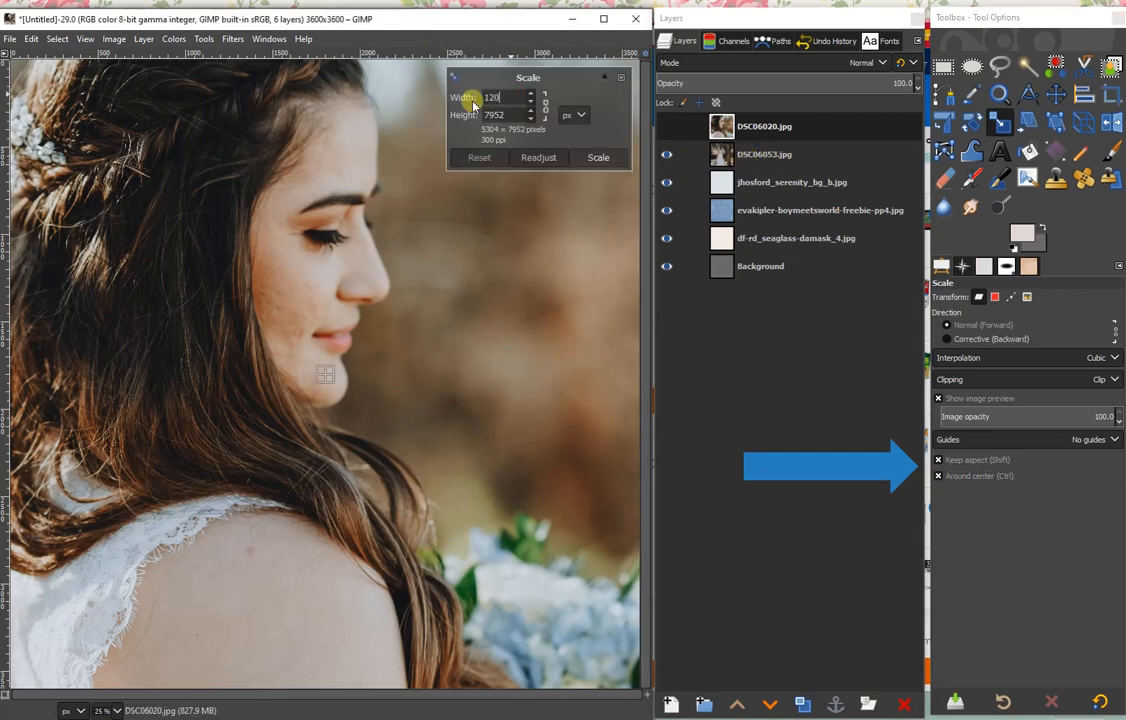
text(1200)
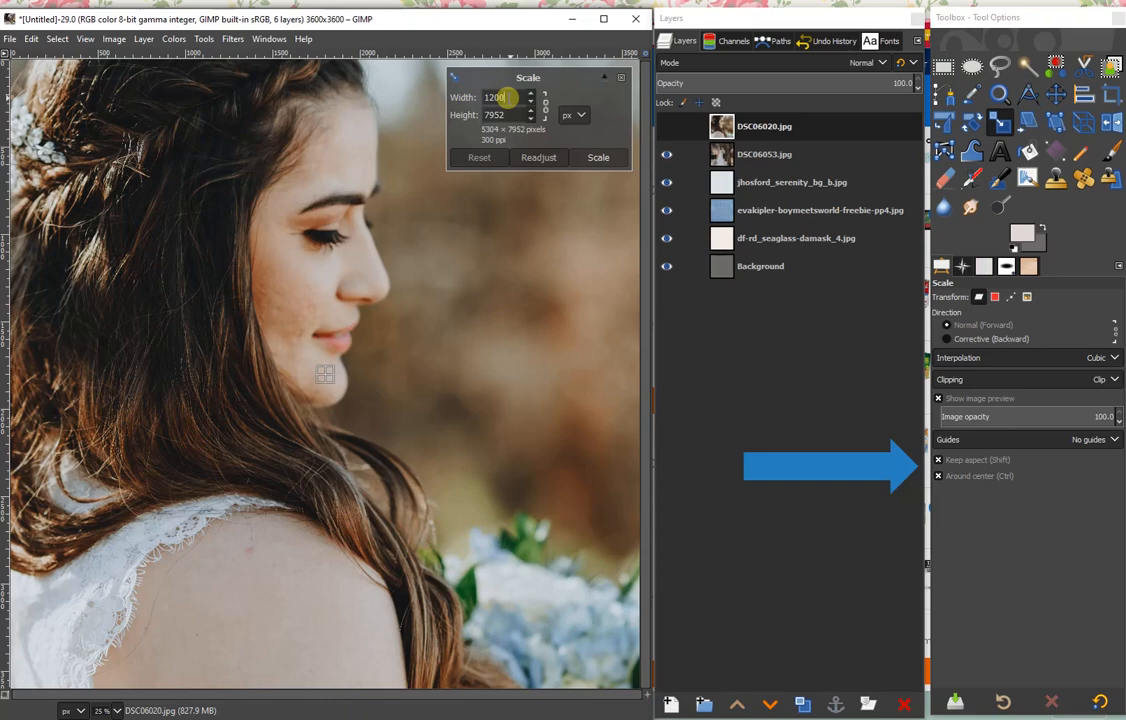
click(515, 115)
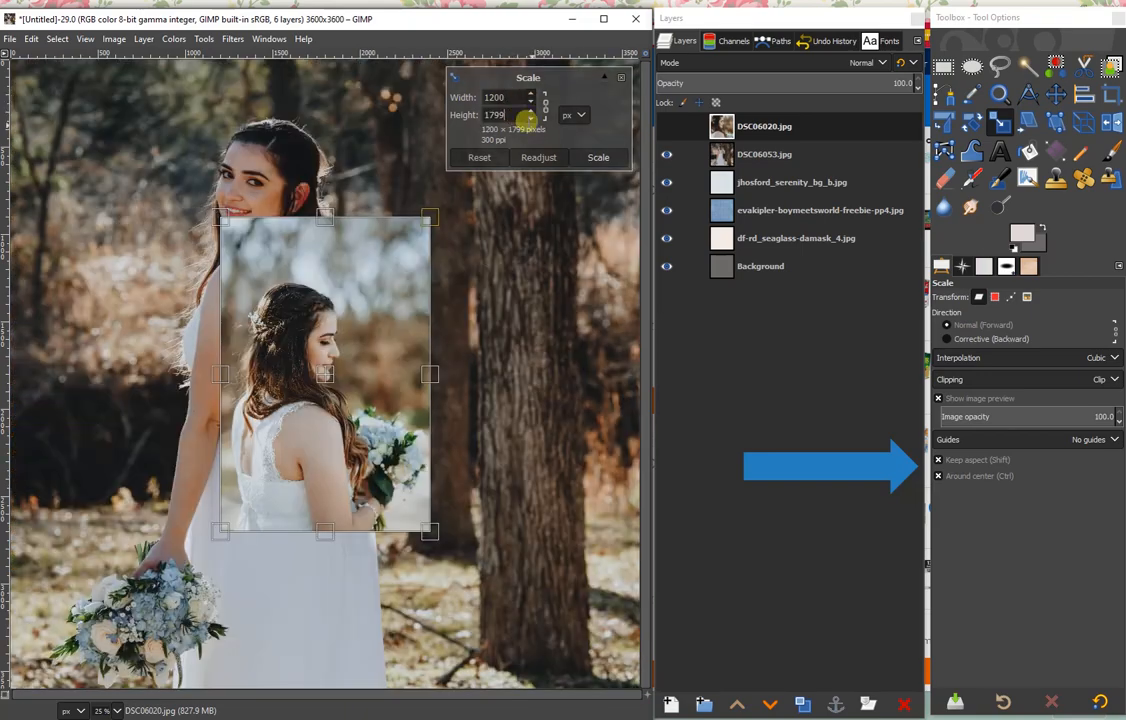
click(603, 157)
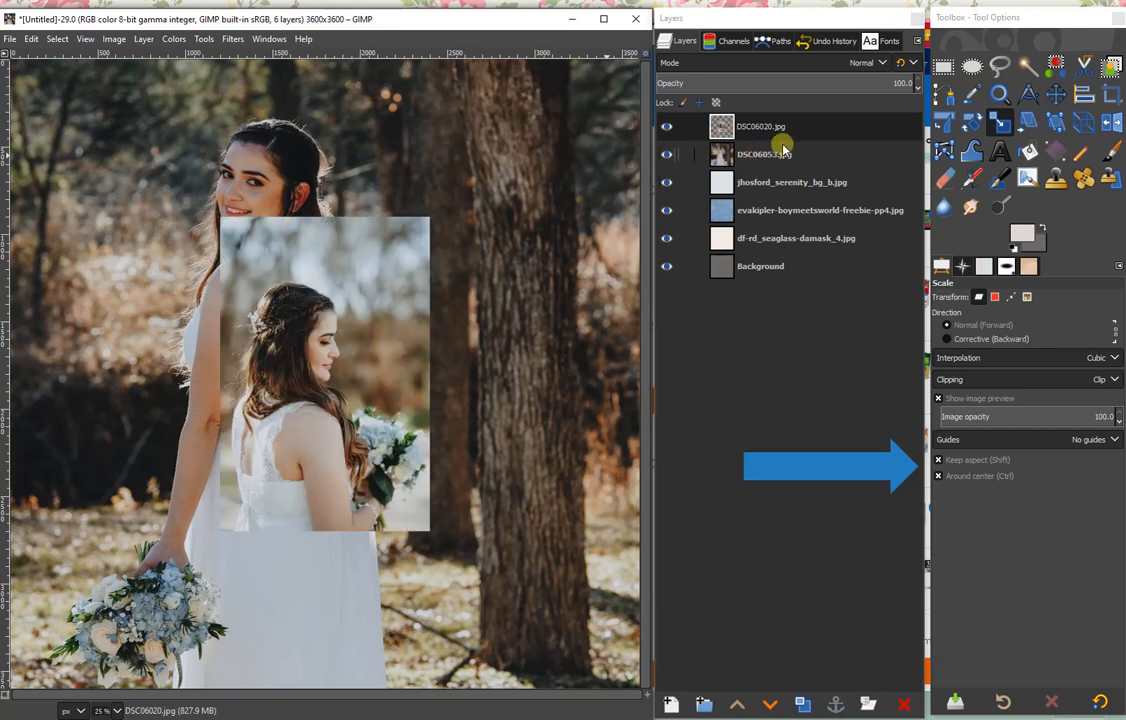
Step: Scale the DSC06053.jpg photo layer proportionally around its center to 2400 px wide
click(808, 153)
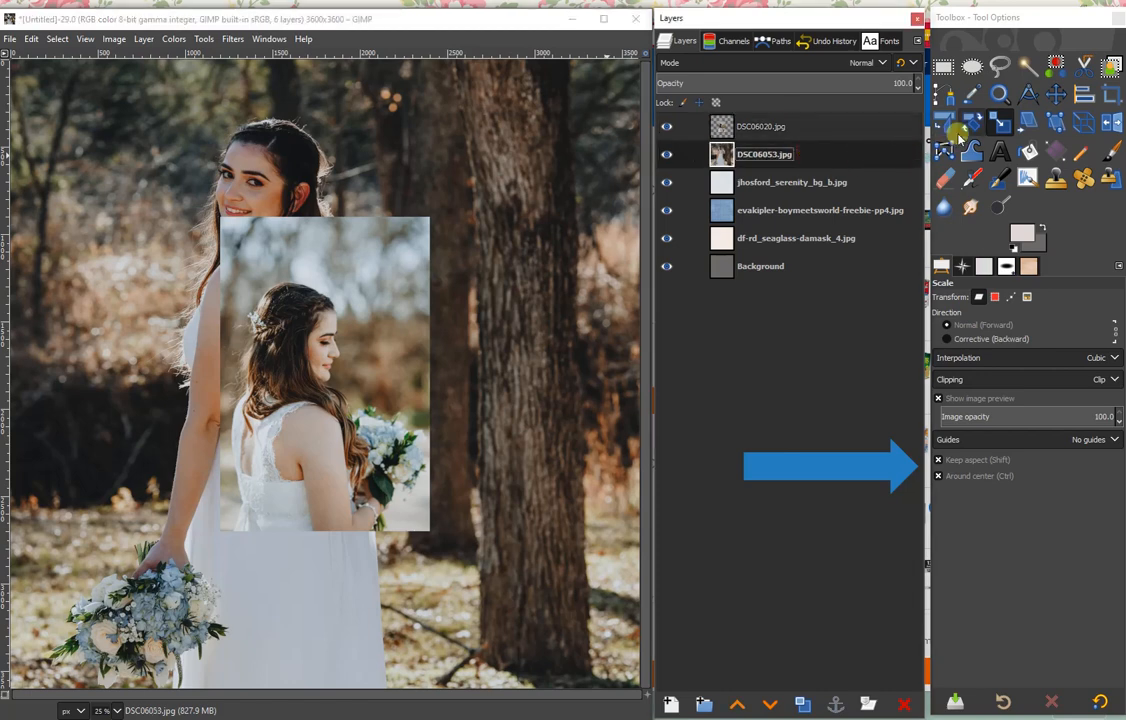
click(568, 110)
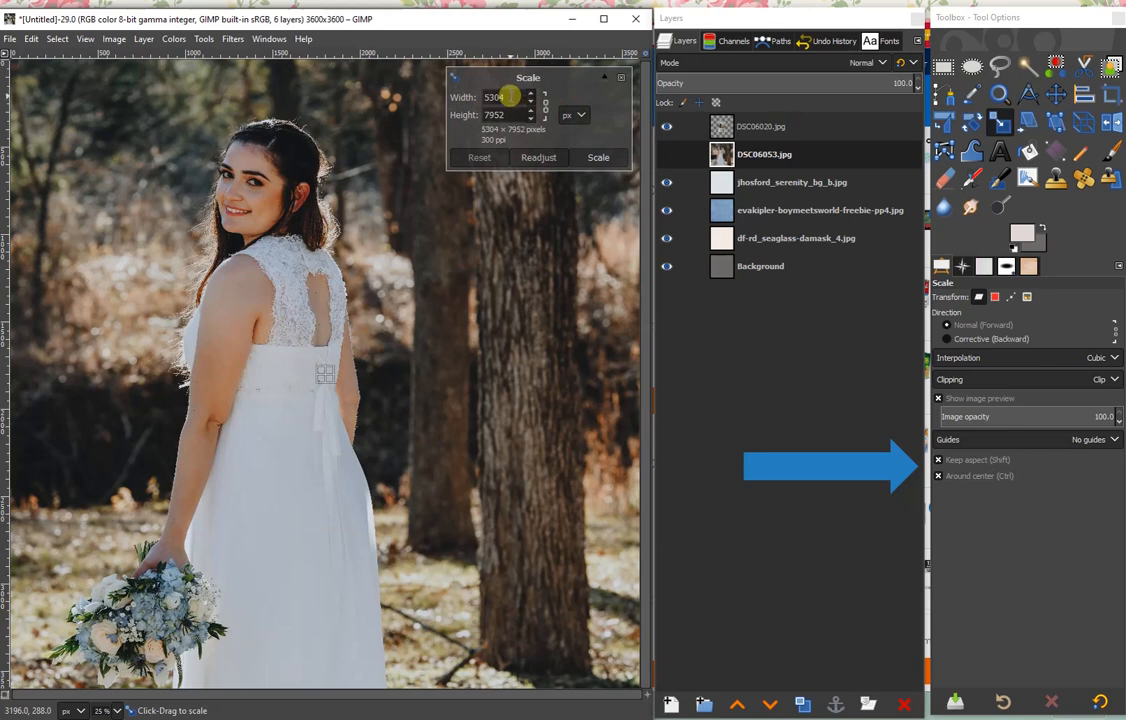
drag(510, 96, 486, 95)
click(519, 115)
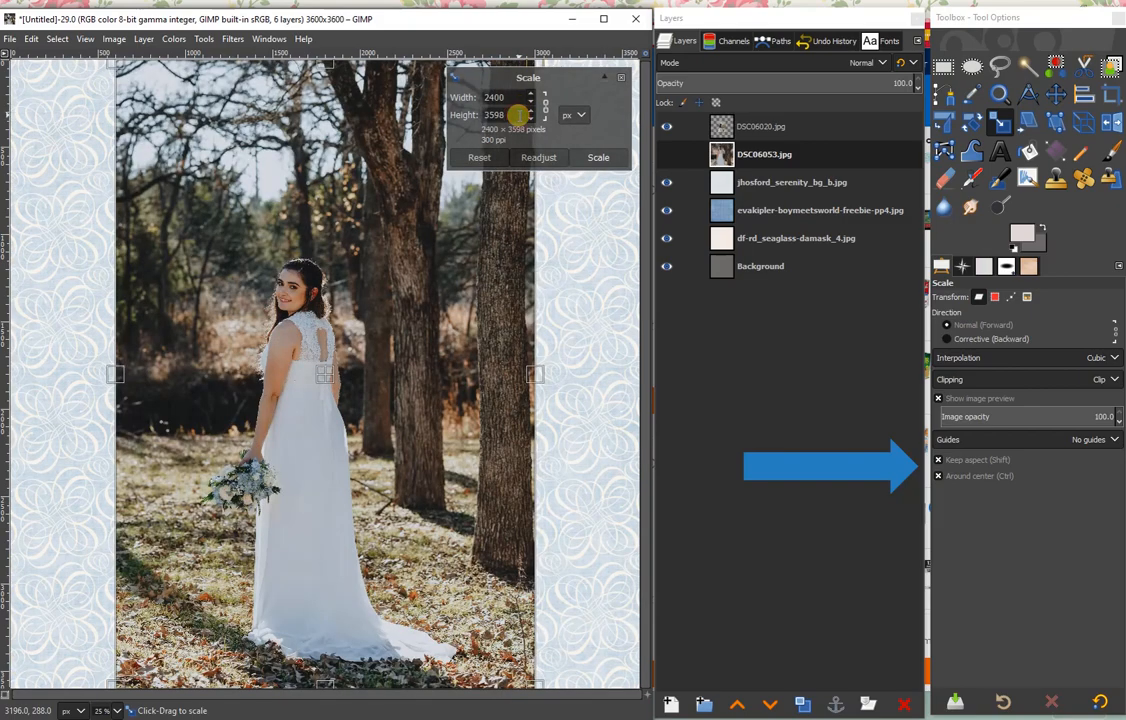
click(603, 158)
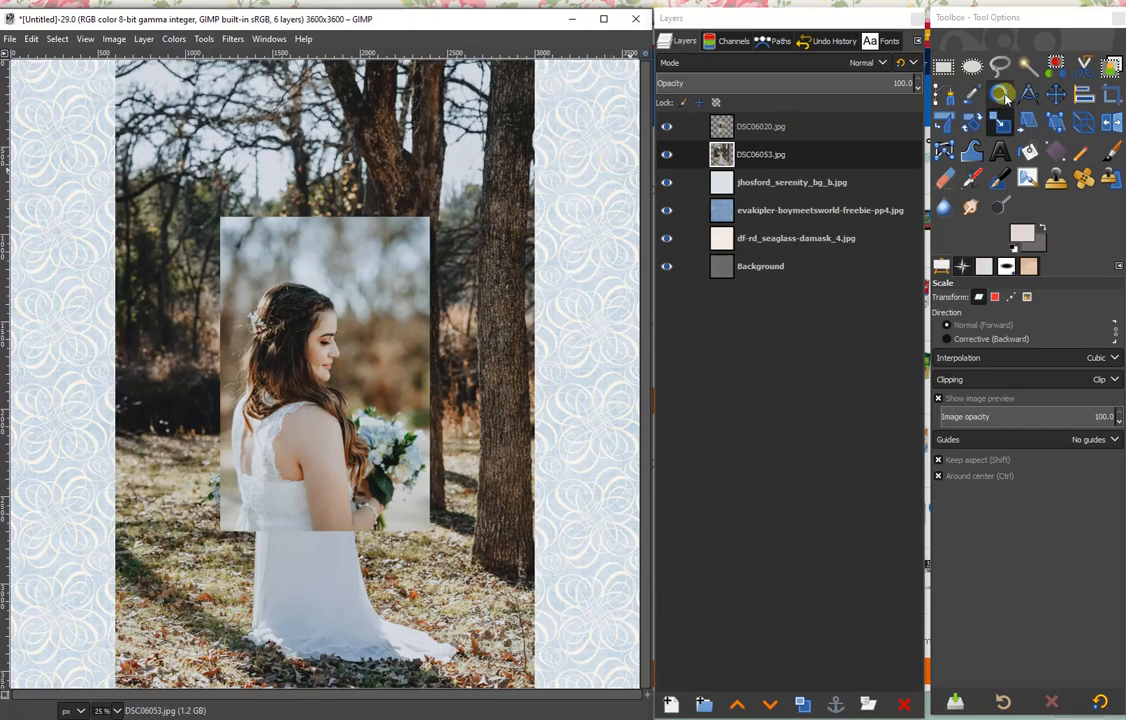
Step: Move the DSC06053.jpg photo to the page's left edge and the DSC06020.jpg photo into the lower part of the free right strip
key(m)
drag(327, 297, 222, 190)
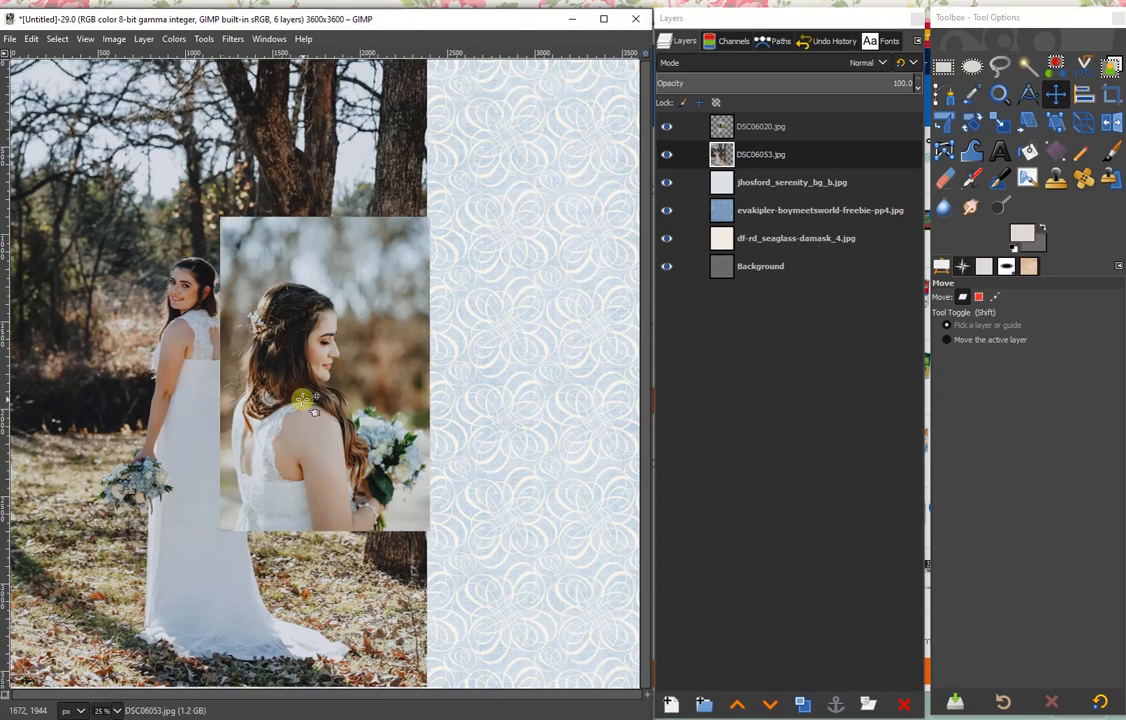
drag(302, 400, 510, 502)
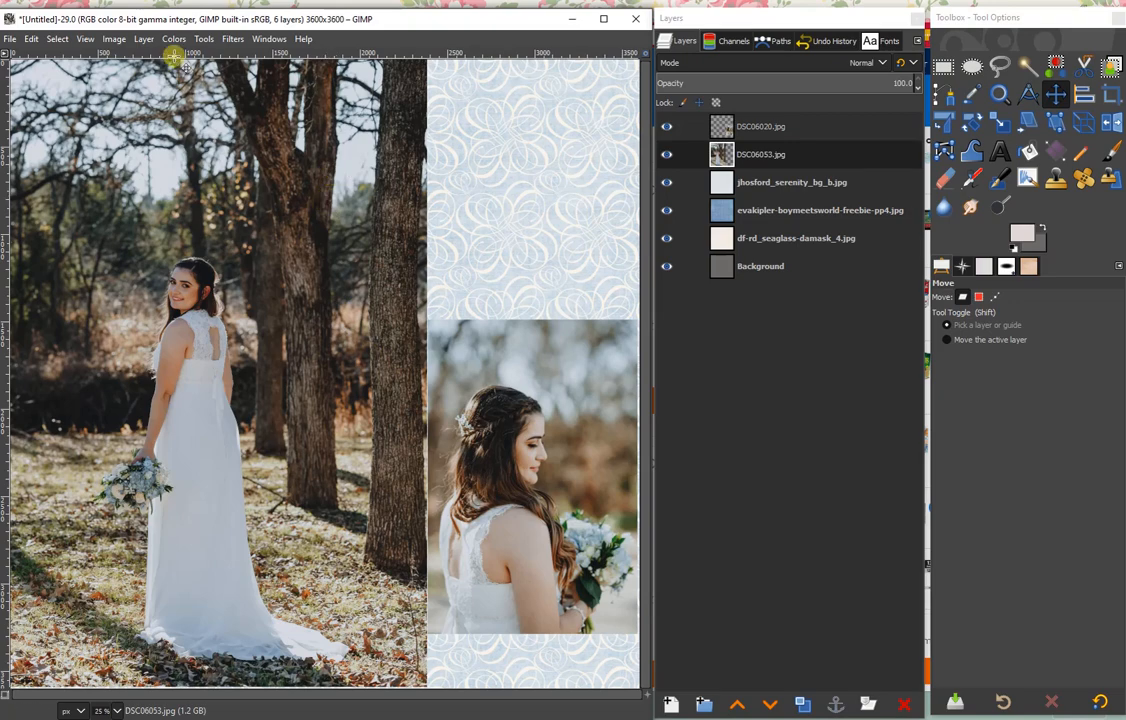
Step: Crop the DSC06053.jpg layer to its content and add a horizontal guide at position 1500
click(143, 38)
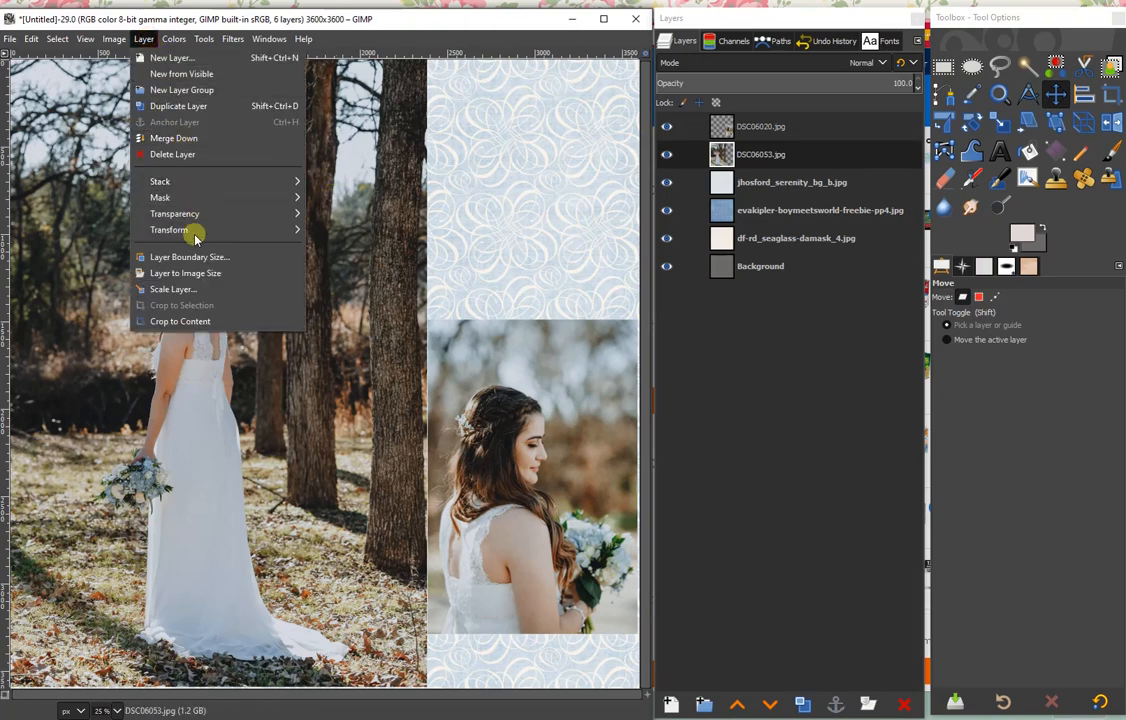
click(180, 321)
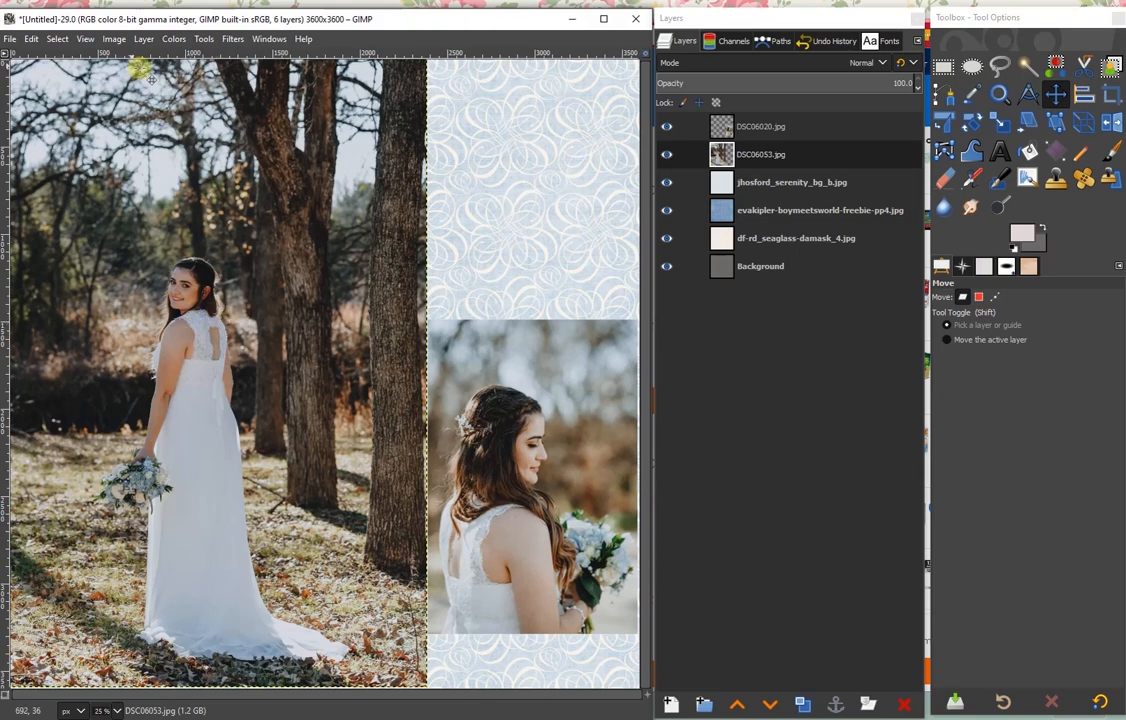
click(112, 40)
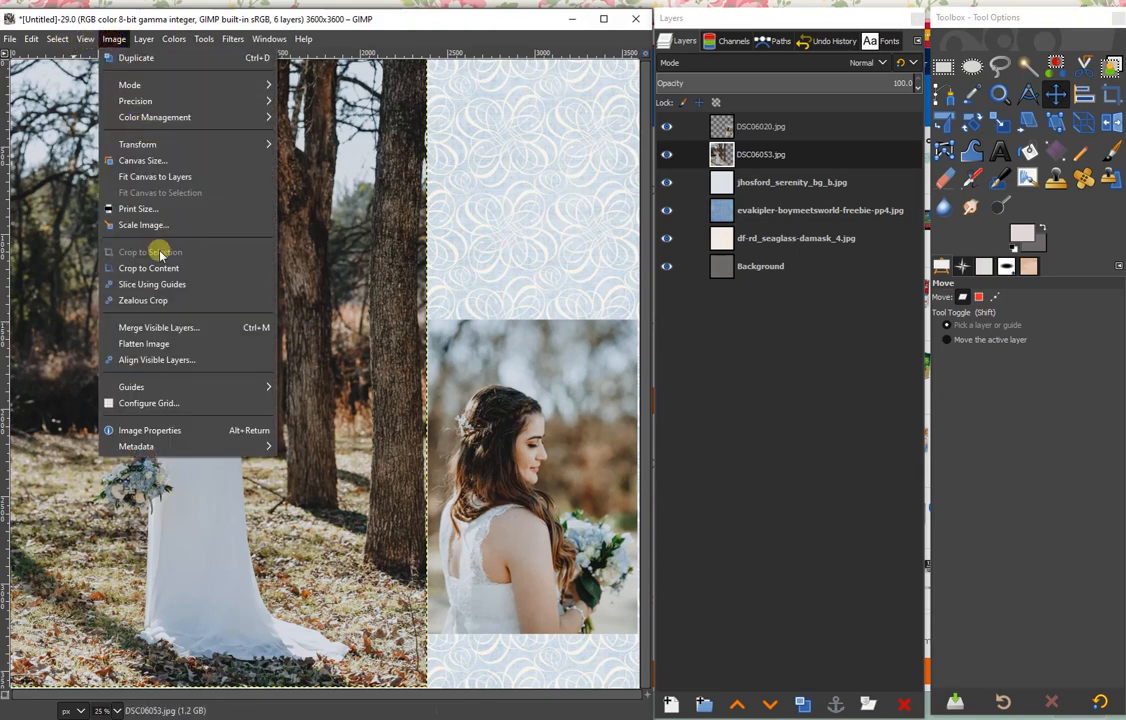
mouse_move(155, 394)
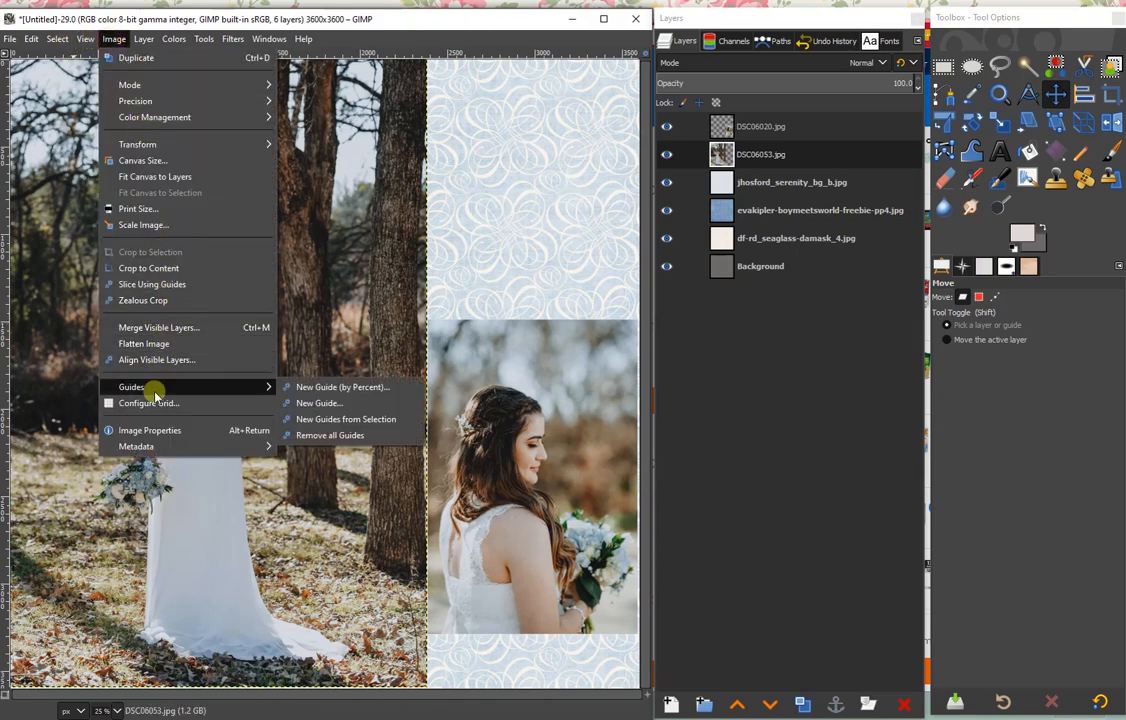
click(318, 403)
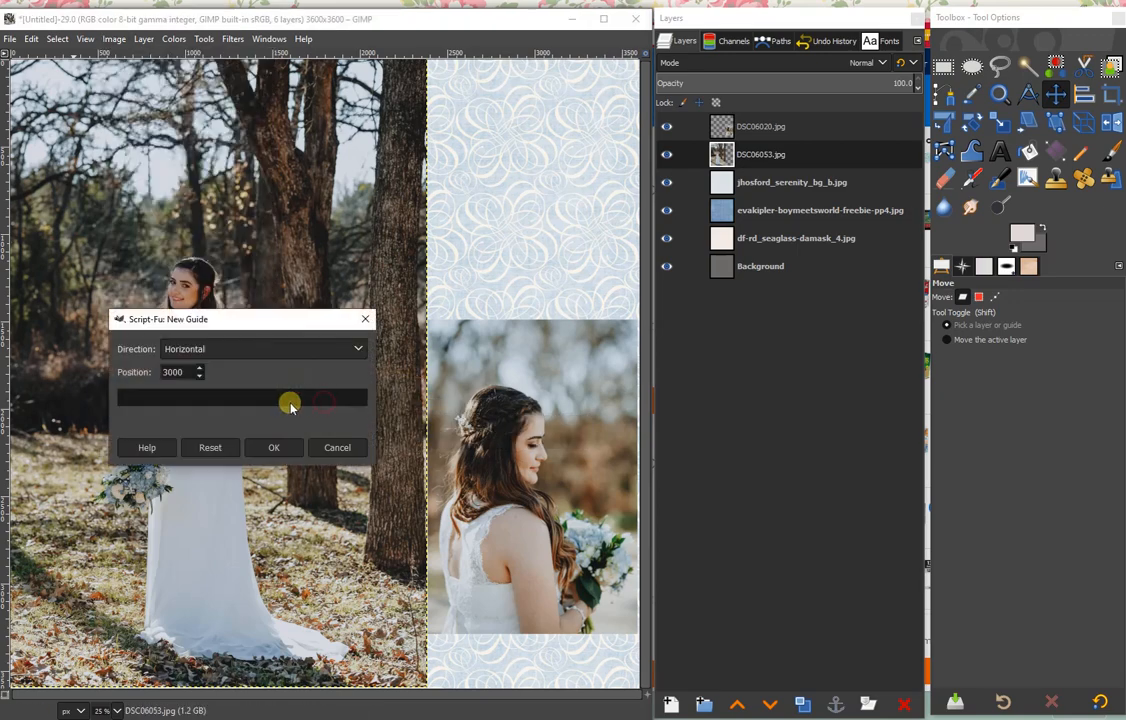
double_click(190, 372)
text(1500)
key(Return)
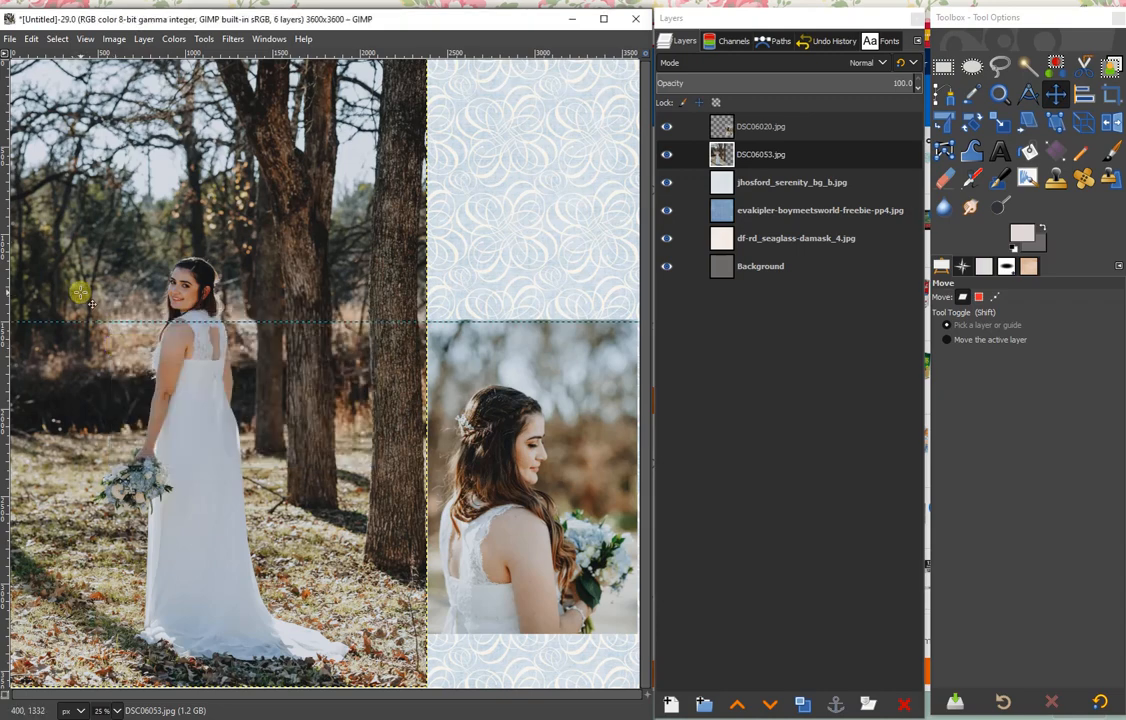
Step: Crop the DSC06020.jpg layer to its content and align the photo's top edge with the horizontal guide
click(746, 126)
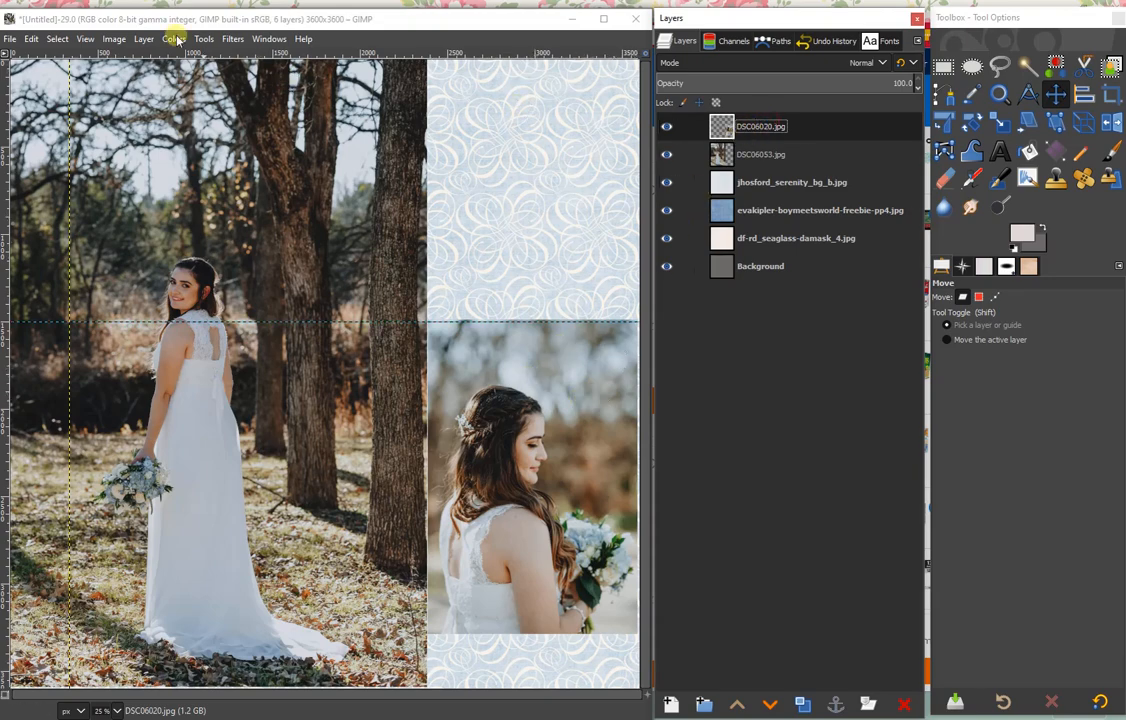
click(143, 38)
click(185, 321)
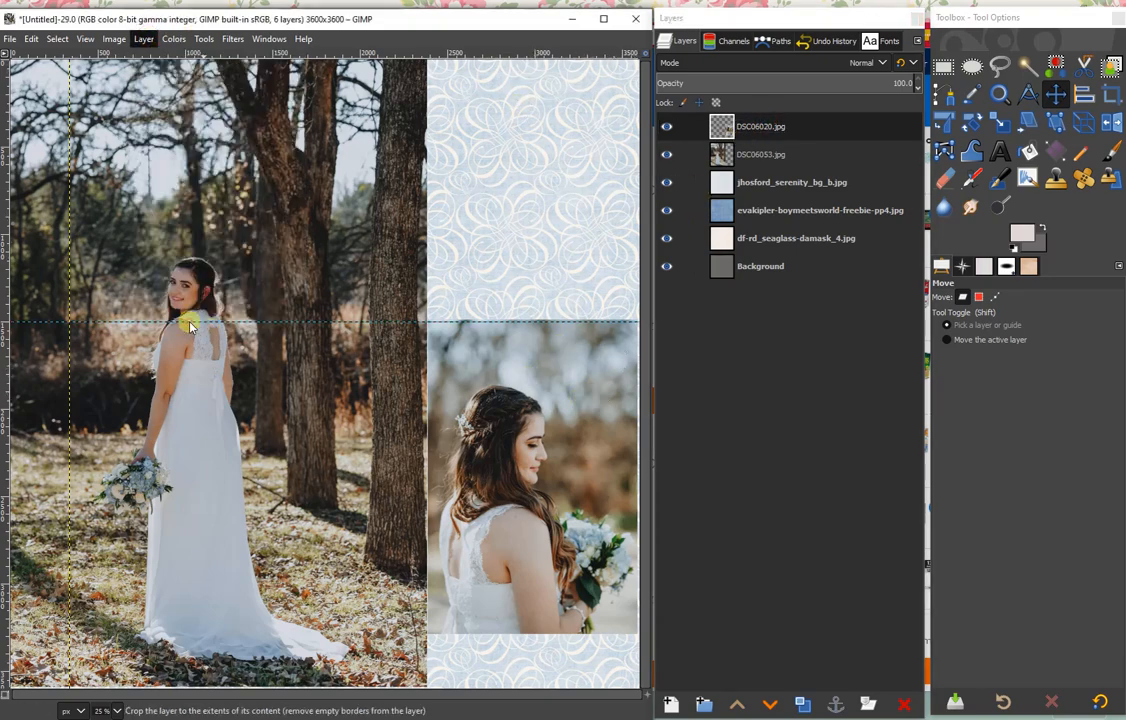
drag(492, 372, 491, 373)
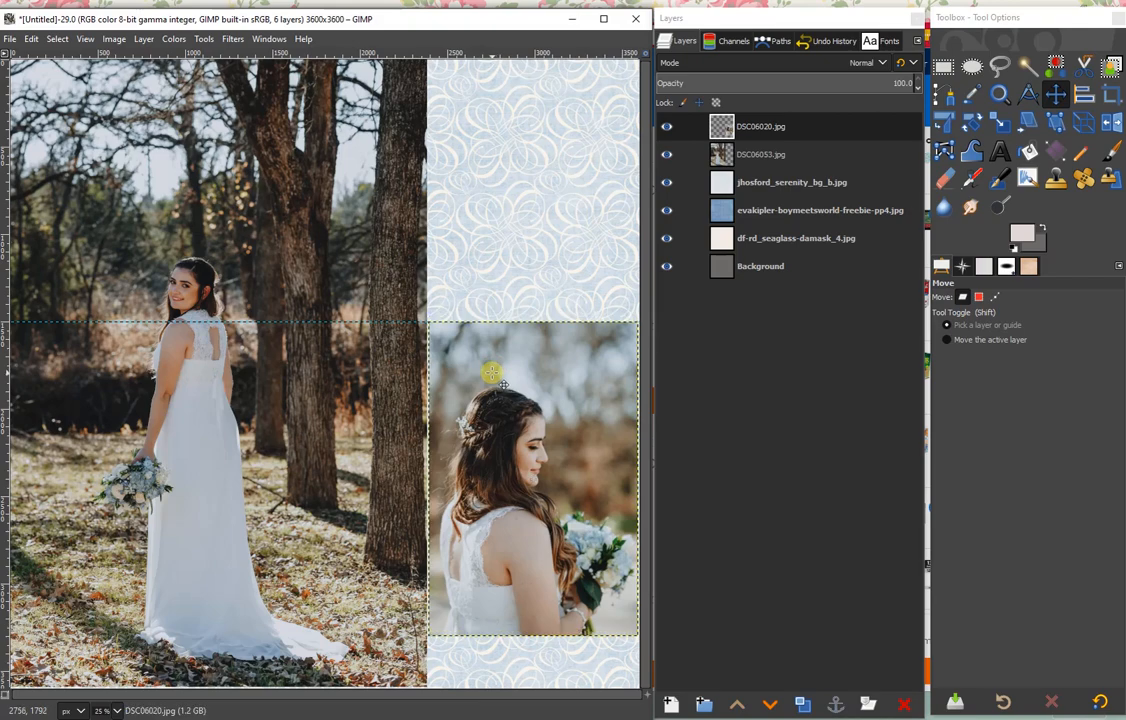
Step: Nudge the DSC06053.jpg photo slightly right toward the smaller photo and remove all guides from the image
click(751, 154)
drag(111, 184, 112, 185)
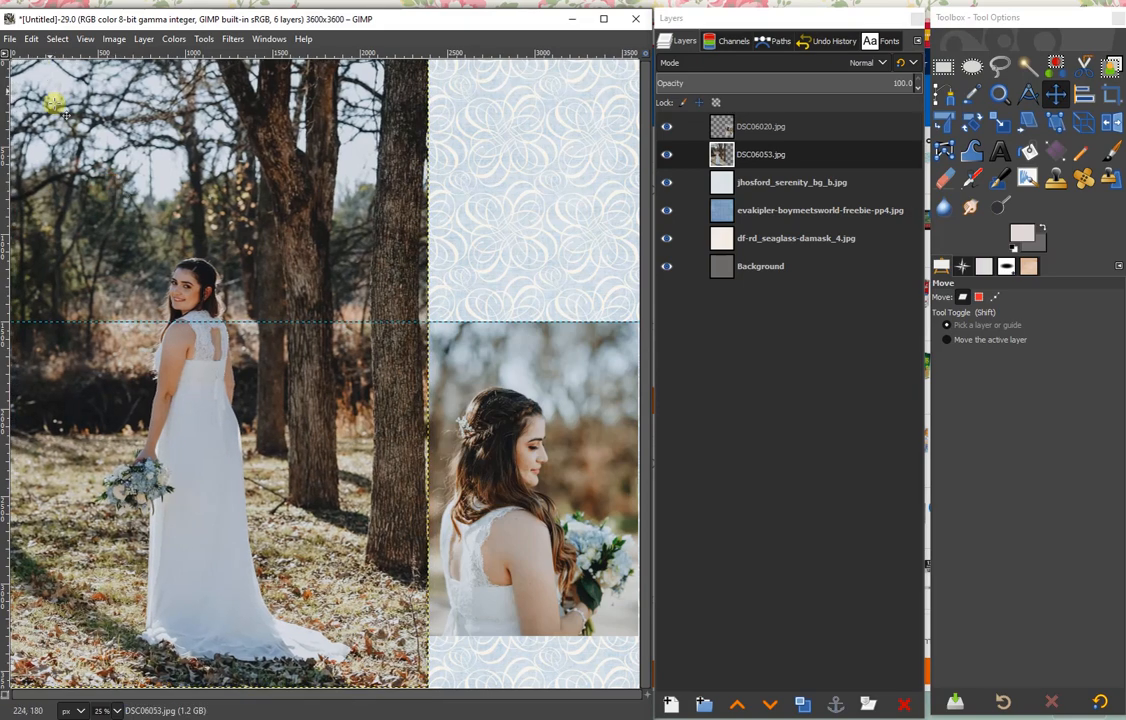
click(114, 39)
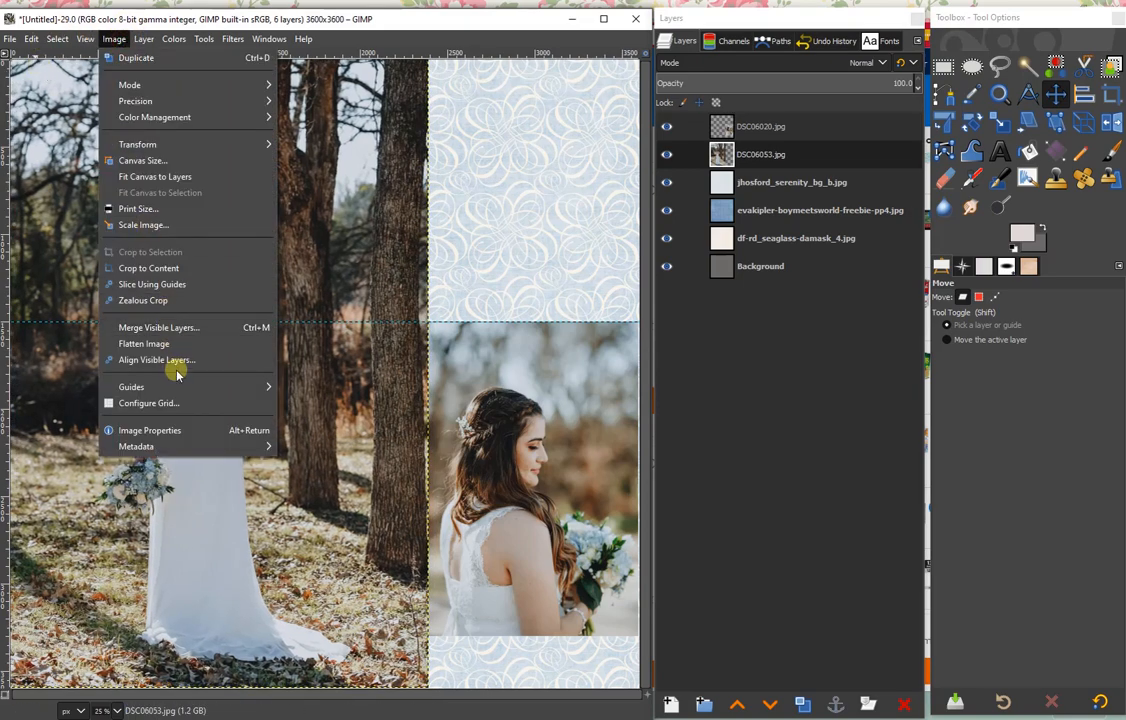
mouse_move(257, 390)
click(302, 435)
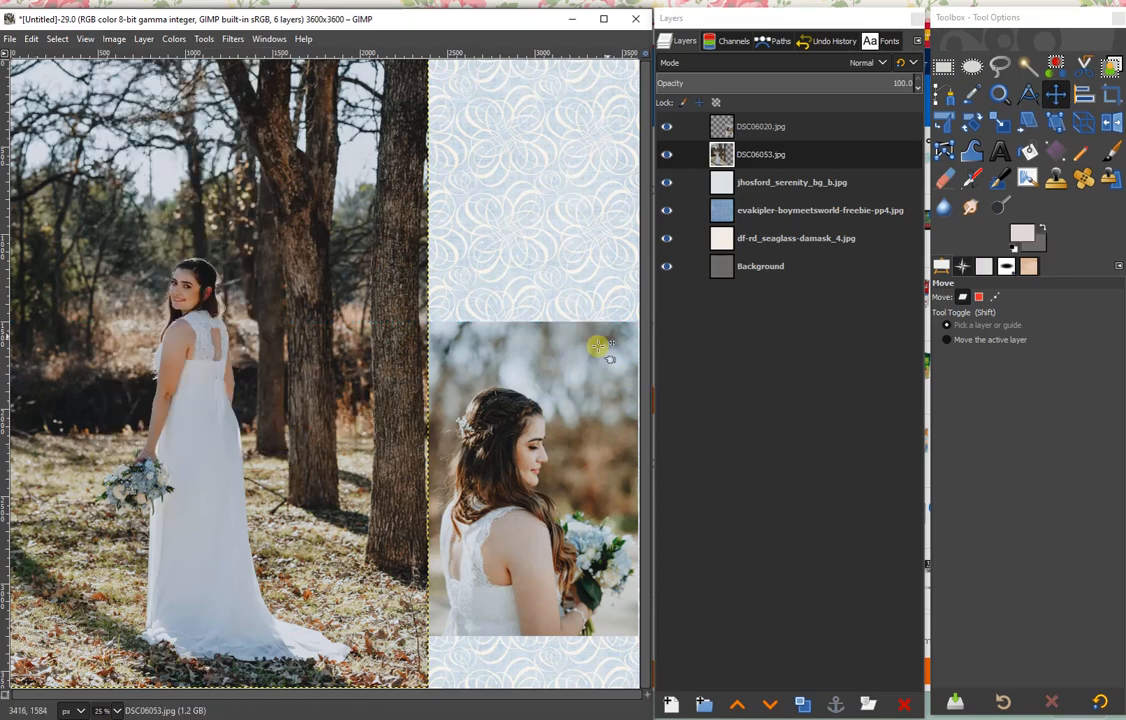
Step: Crop the jhosford_serenity_bg_b.jpg paper layer to about 1544 × 1860 px, leaving a thin border above and below the small photo
click(757, 183)
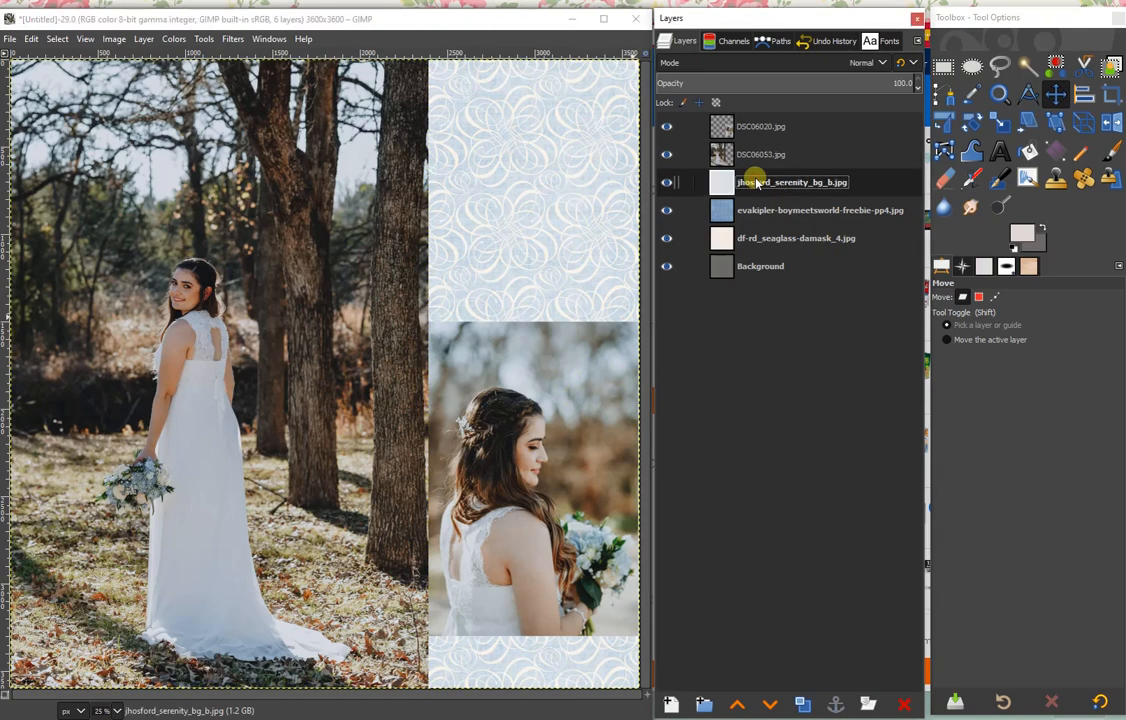
key(shift+c)
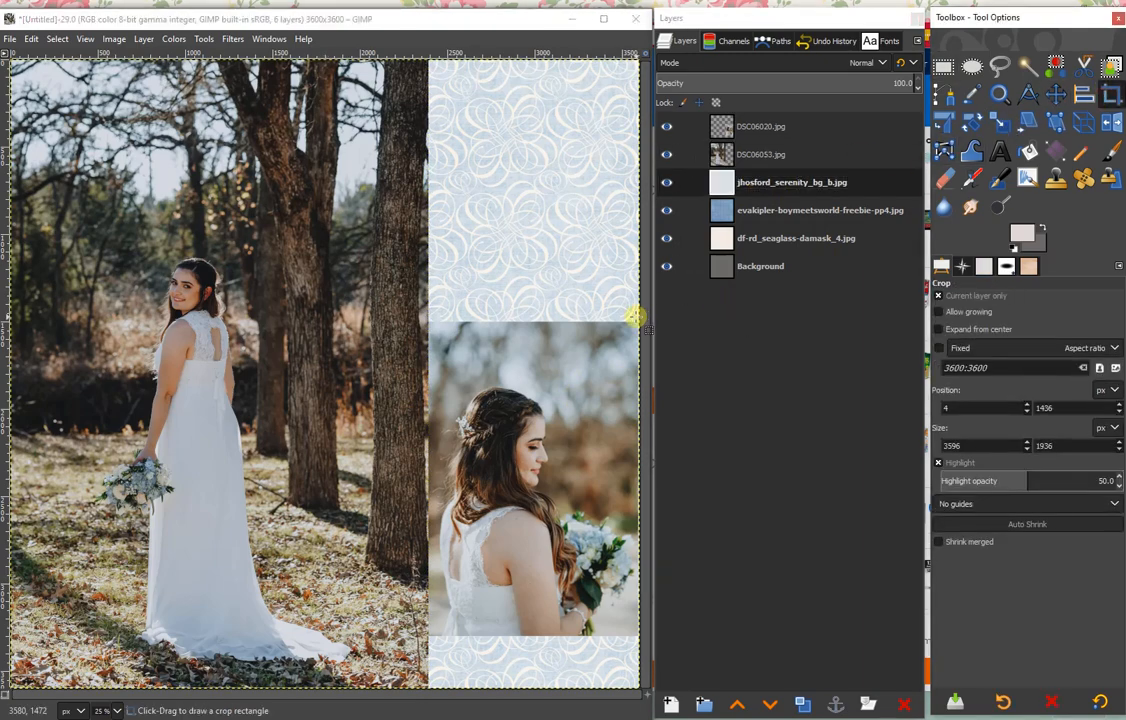
mouse_move(638, 317)
mouse_down()
mouse_move(412, 452)
mouse_move(352, 593)
mouse_move(369, 642)
mouse_up()
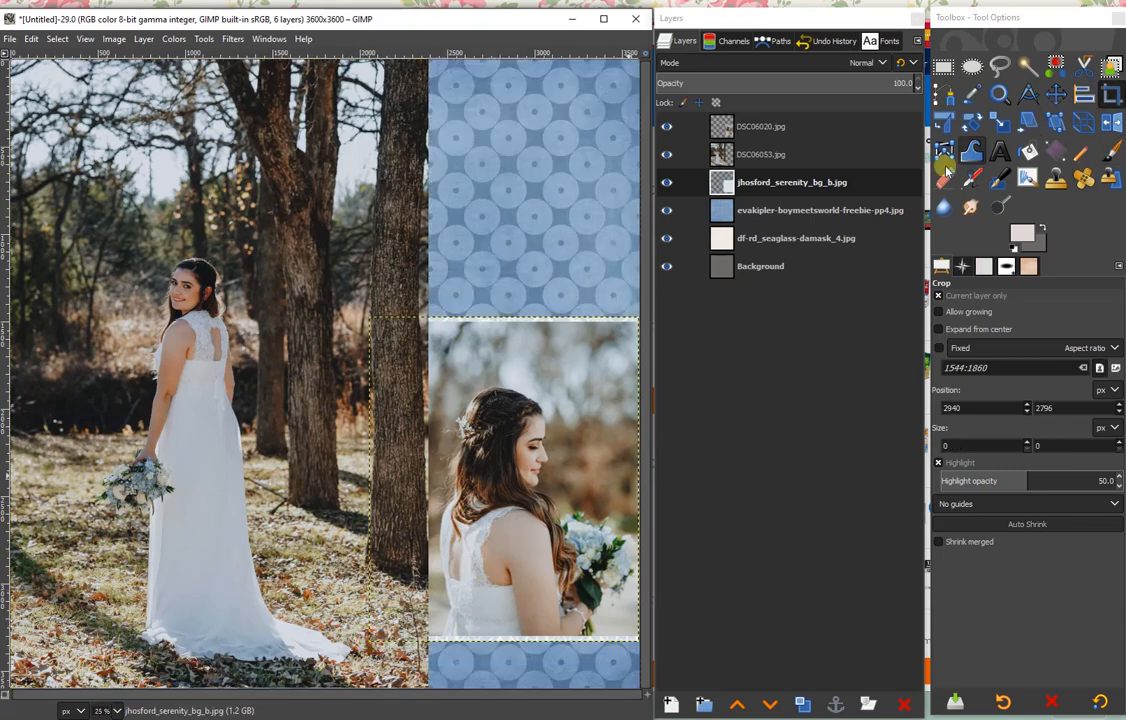
Step: Crop the evakipler-boymeetsworld-freebie-pp4.jpg paper layer slightly taller than the paper above it, forming thin blue strips above and below the small photo
click(810, 219)
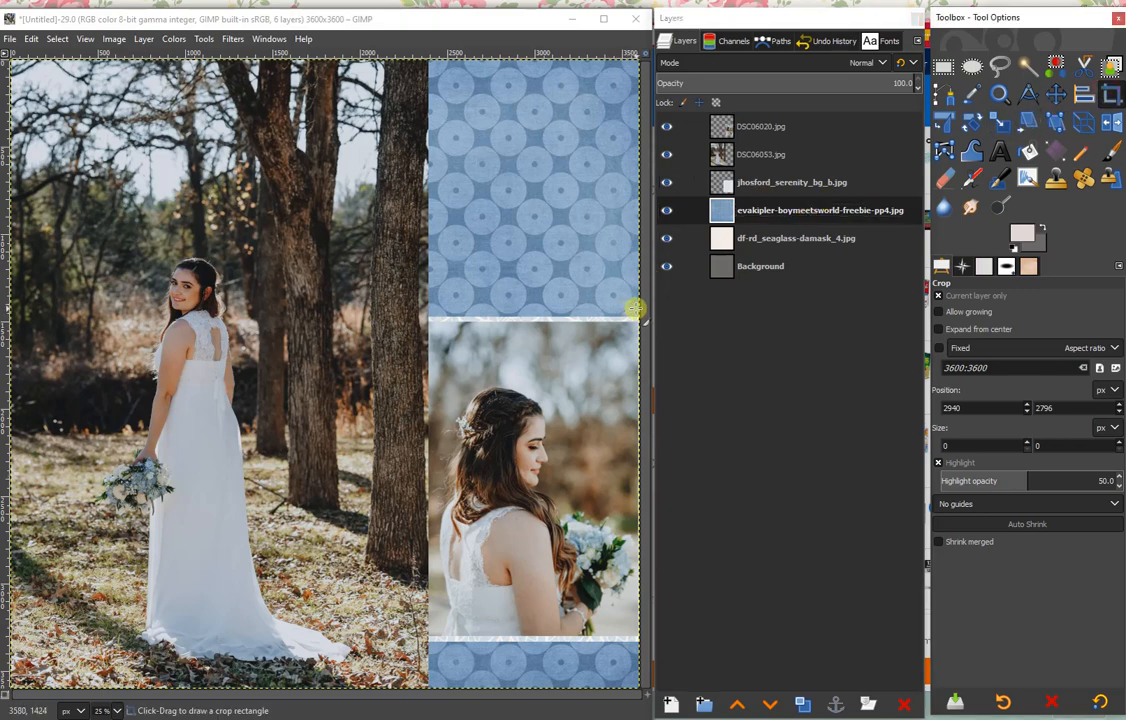
drag(638, 307, 372, 647)
click(566, 522)
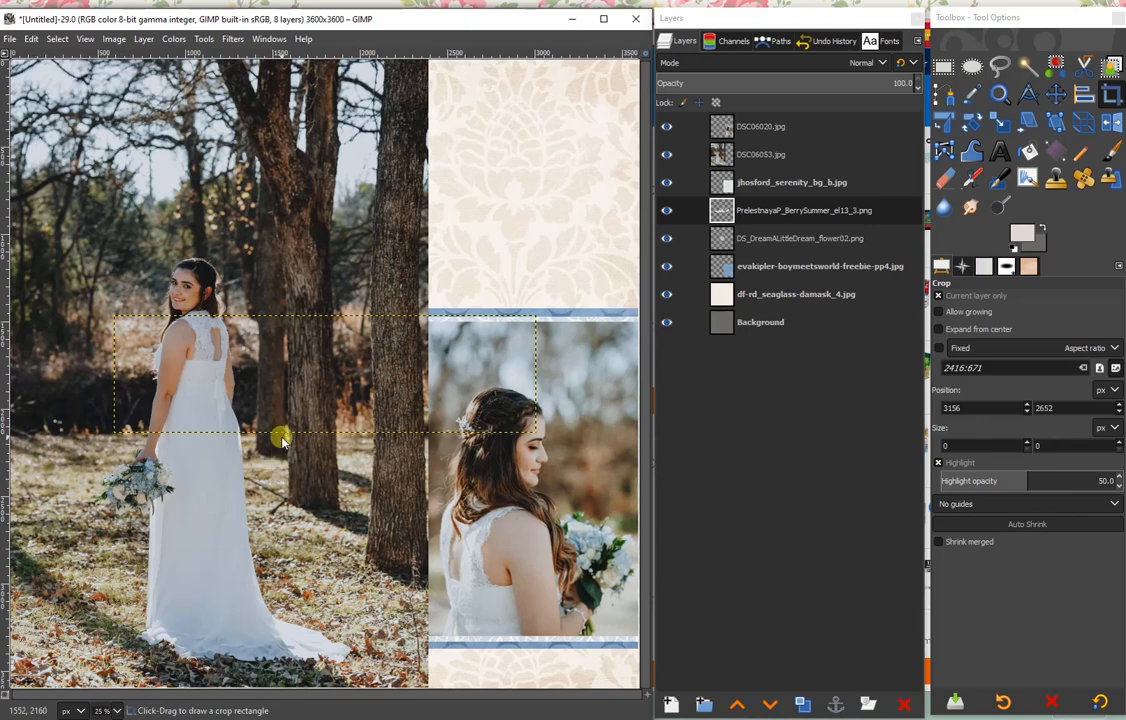
Step: Add sts_heartfelt_doily.png as a new layer above the PrelestnayaP_BerrySummer_el13_3.png layer
drag(269, 461, 678, 168)
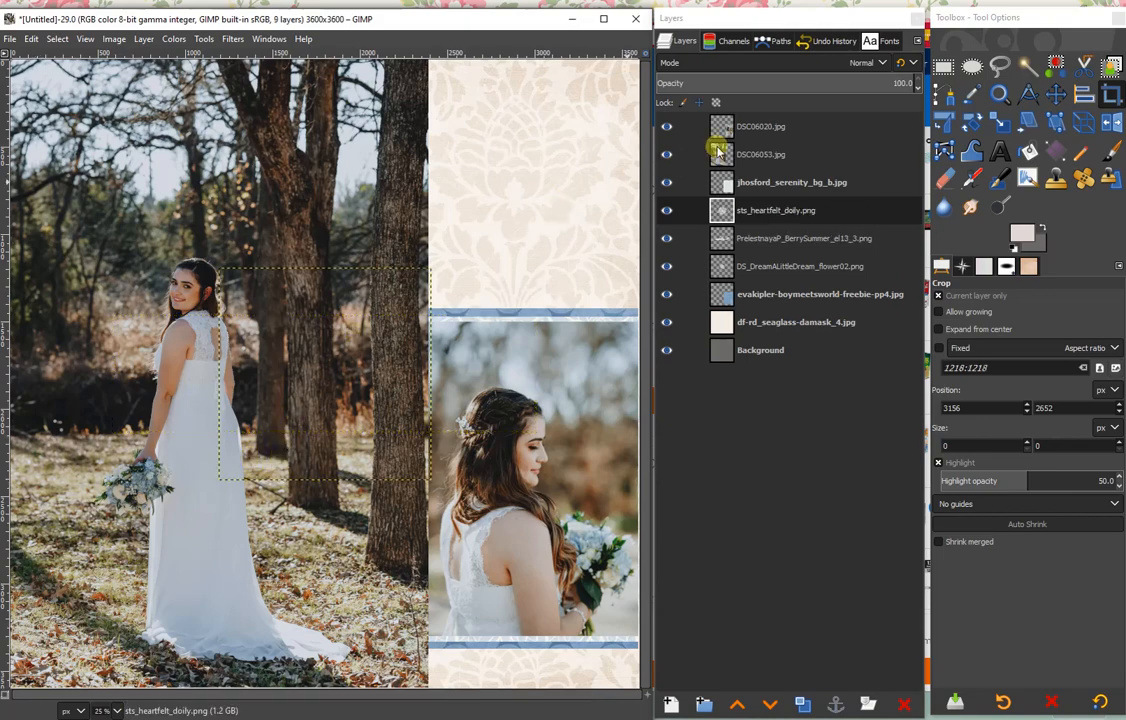
Step: Hide the DSC06053.jpg photo, move the doily, flower and ribbon around the small photo's upper edge, and show the large photo again
click(667, 154)
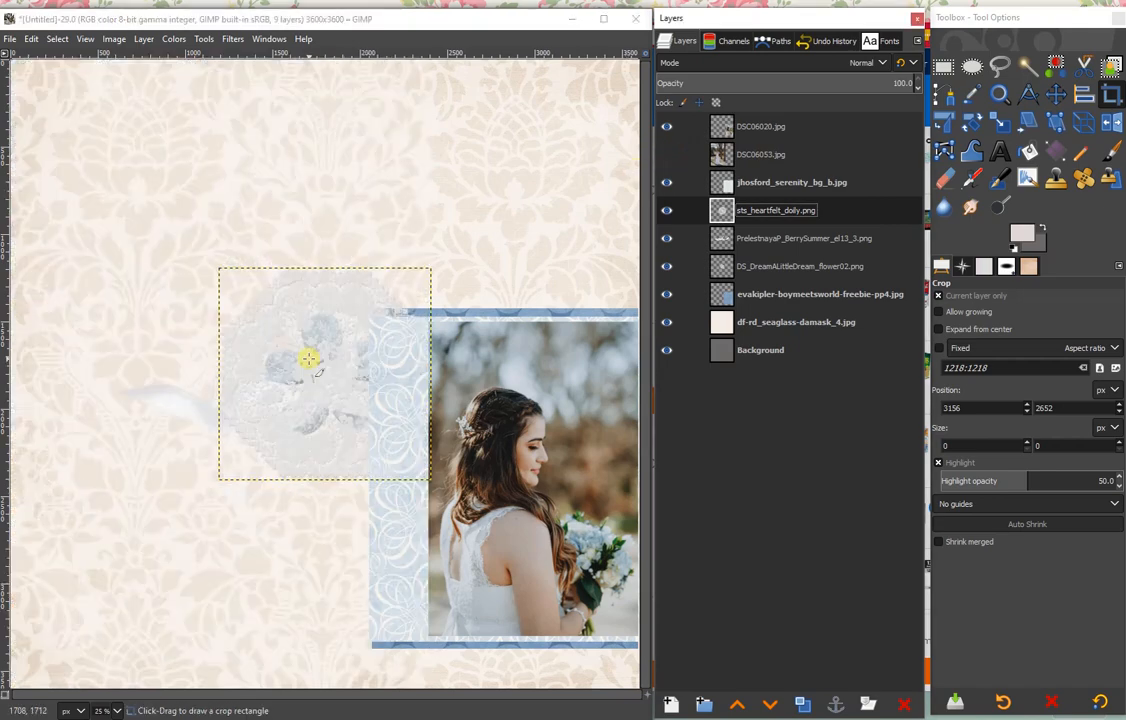
key(m)
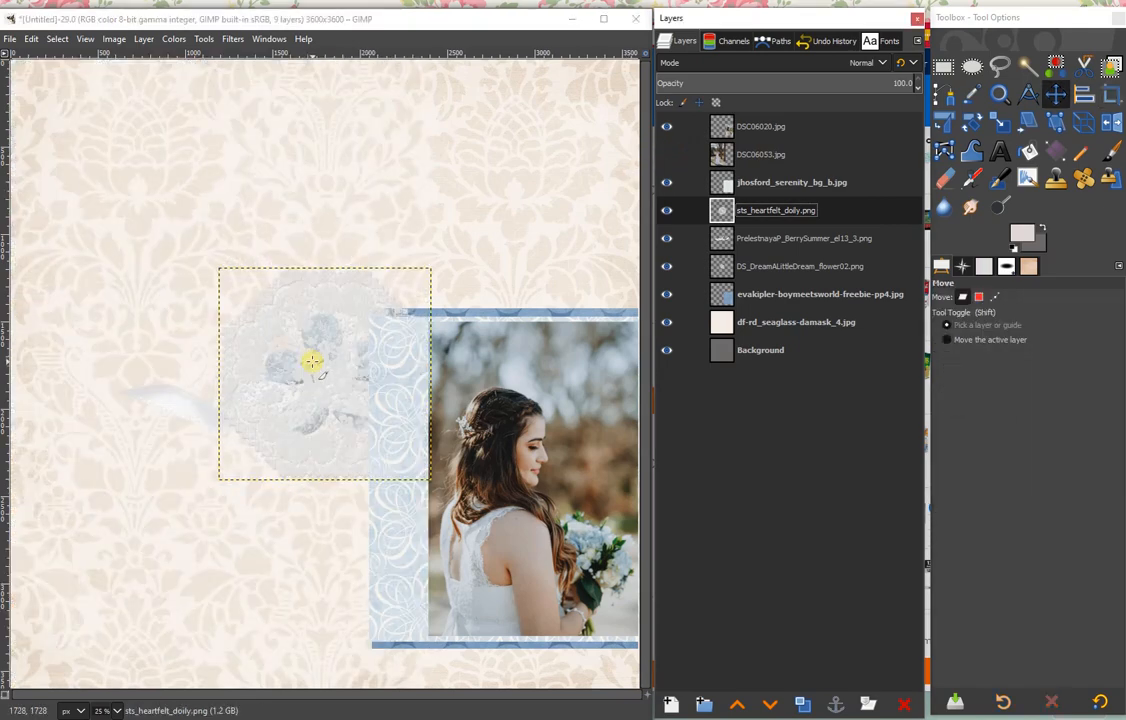
drag(319, 374, 439, 302)
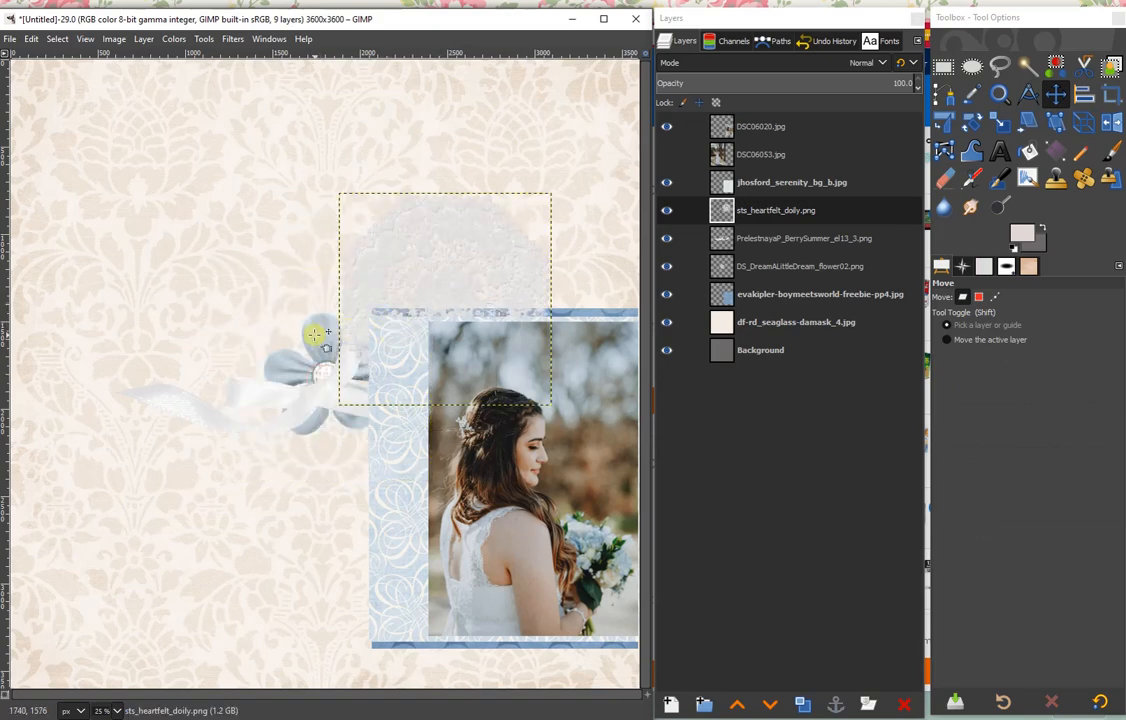
drag(314, 334, 542, 140)
drag(253, 399, 425, 340)
click(666, 155)
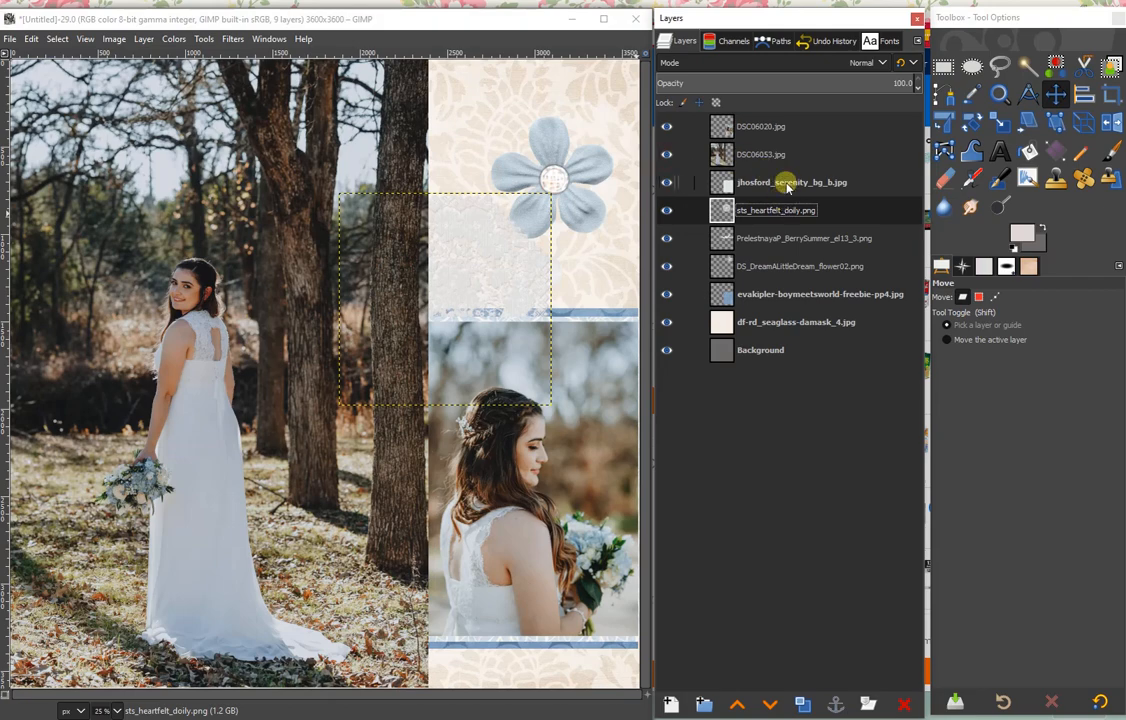
Step: Raise the ribbon layer to the top of the stack and lower the doily layer directly below the evakipler-boymeetsworld-freebie-pp4.jpg paper
drag(759, 239, 769, 126)
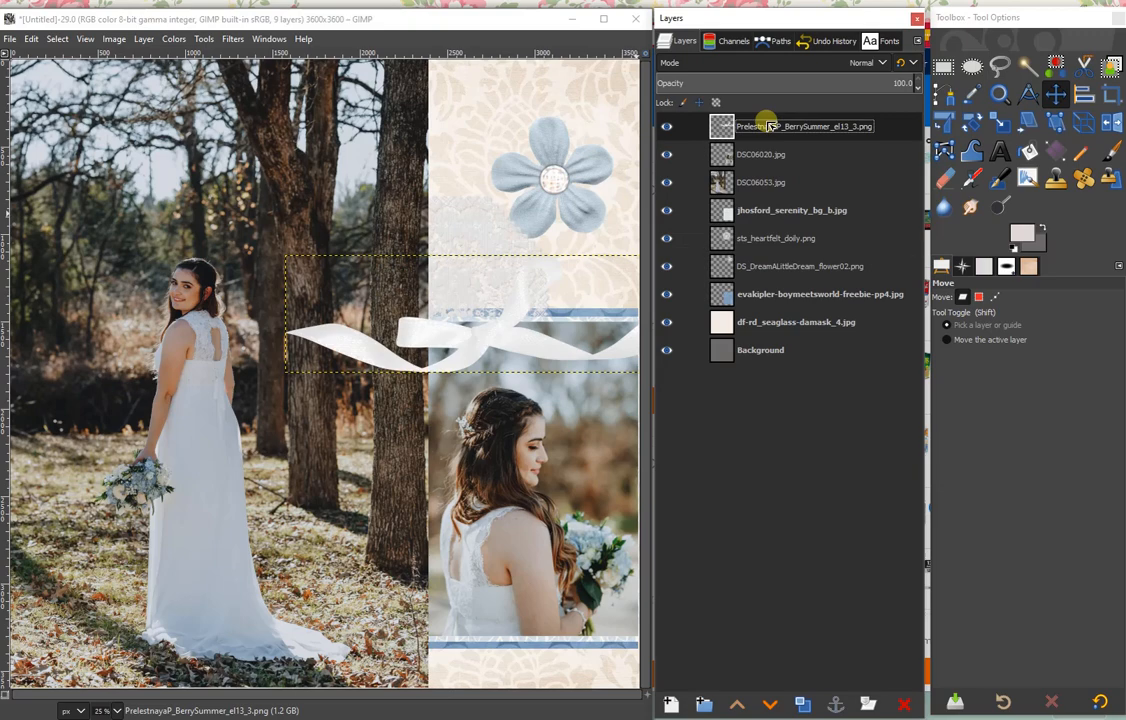
click(753, 244)
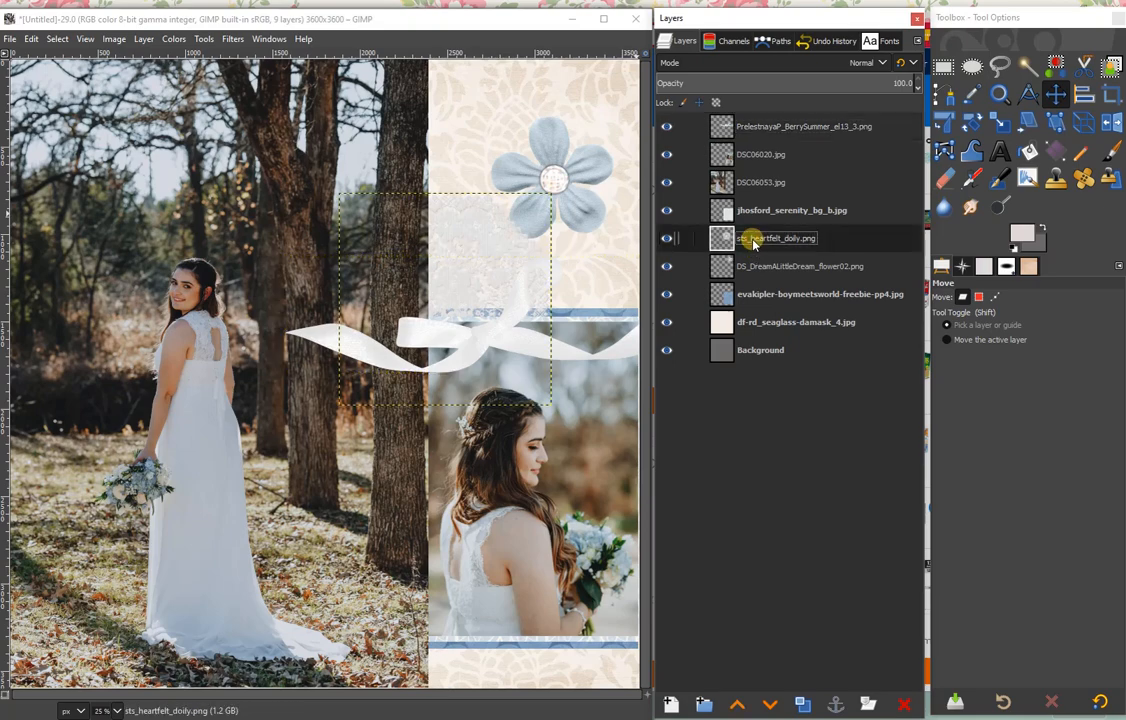
drag(753, 244, 744, 314)
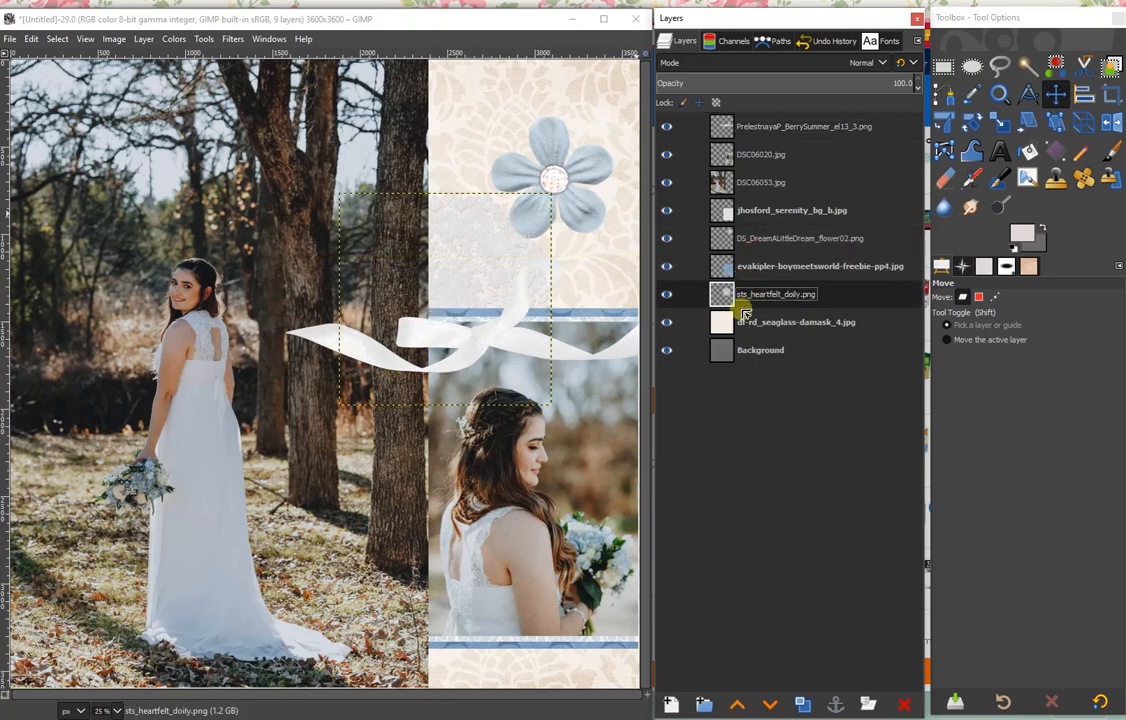
Step: Nudge the doily slightly down and right, and the ribbon slightly up and left, near the small photo's upper-left corner
drag(478, 222, 488, 250)
drag(485, 328, 468, 311)
click(477, 273)
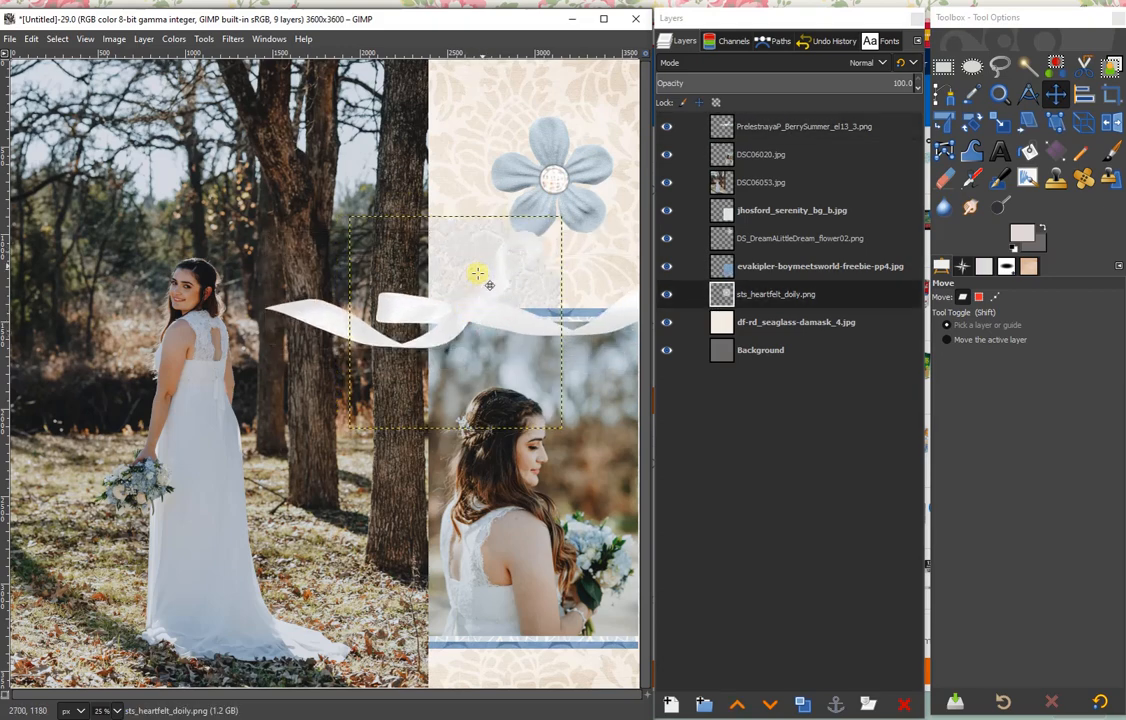
Step: Raise the DS_DreamALittleDream_flower02.png layer to the top of the stack and scale it around its center to about 432 × 431 px
click(541, 146)
click(784, 238)
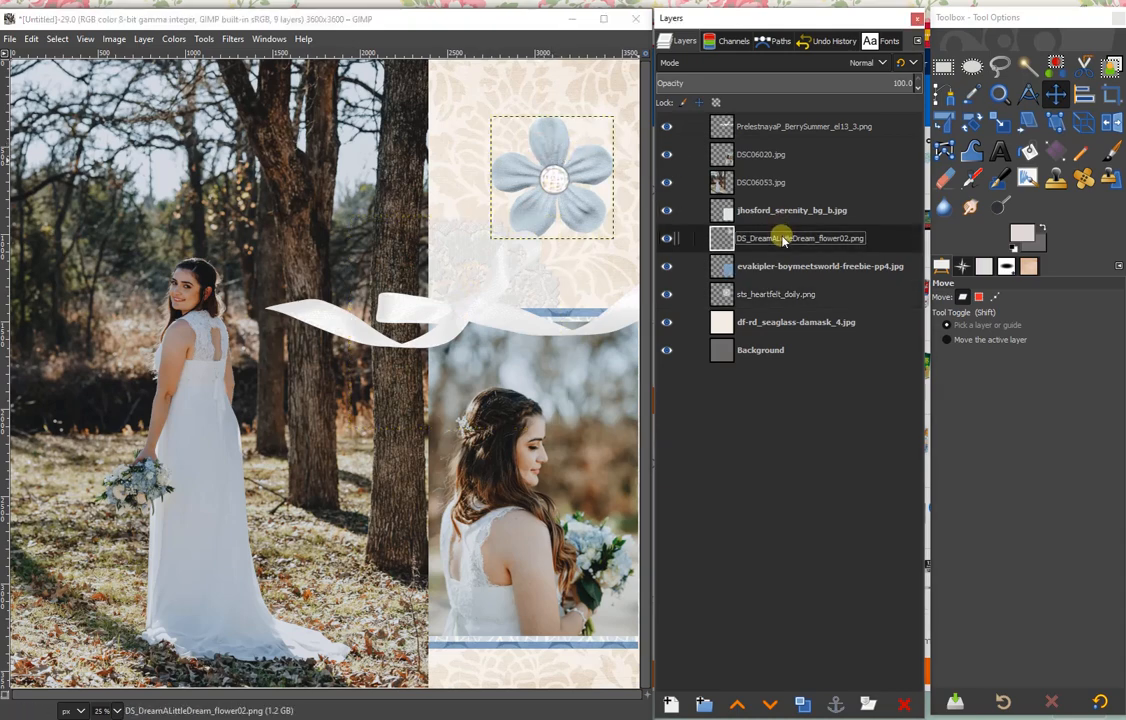
drag(784, 238, 776, 124)
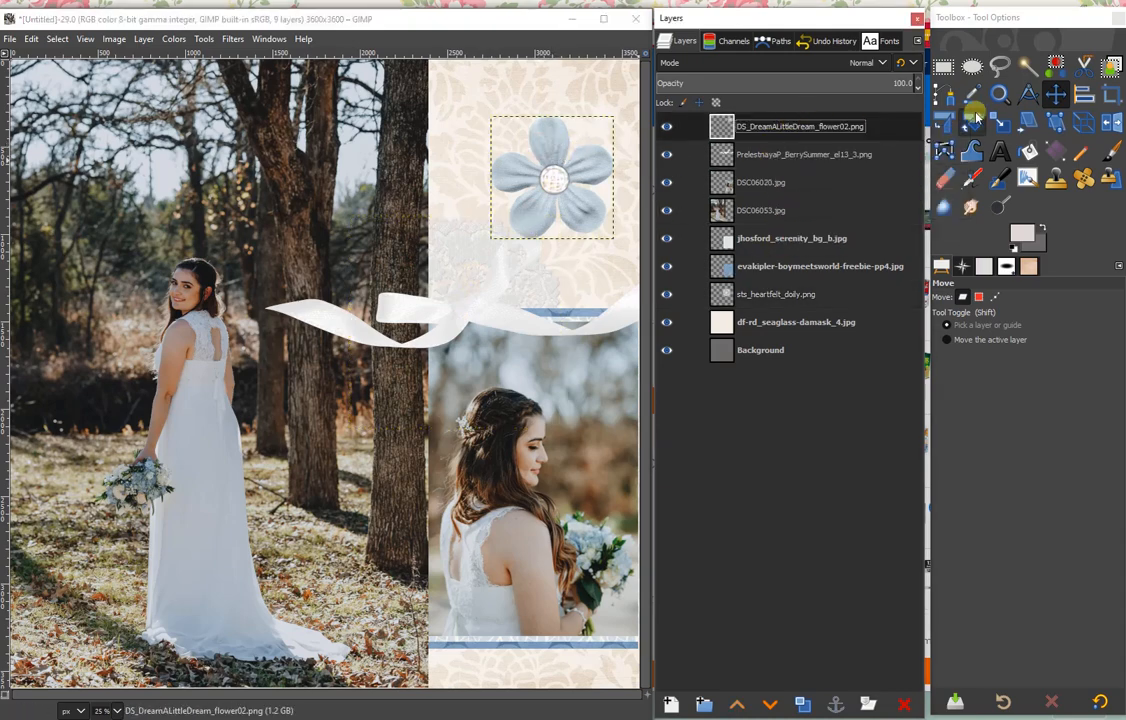
key(shift+s)
click(597, 132)
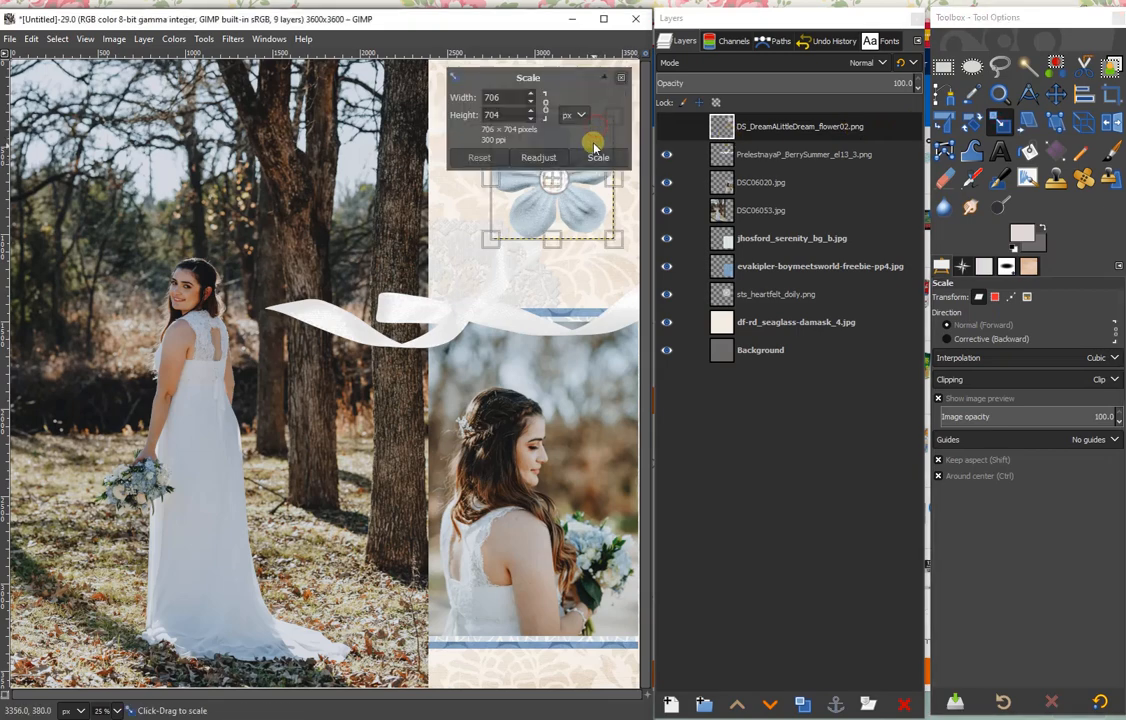
drag(611, 241, 568, 193)
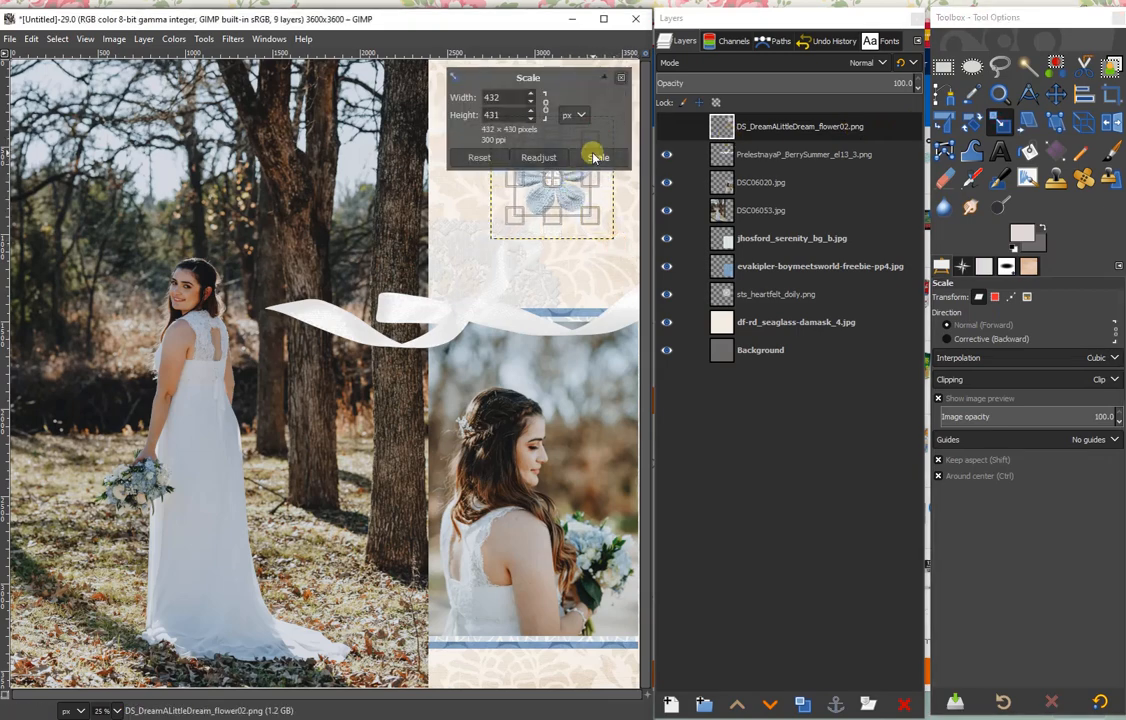
click(595, 157)
Step: Move the reduced flower onto the middle of the ribbon at the small photo's upper-left corner
click(773, 130)
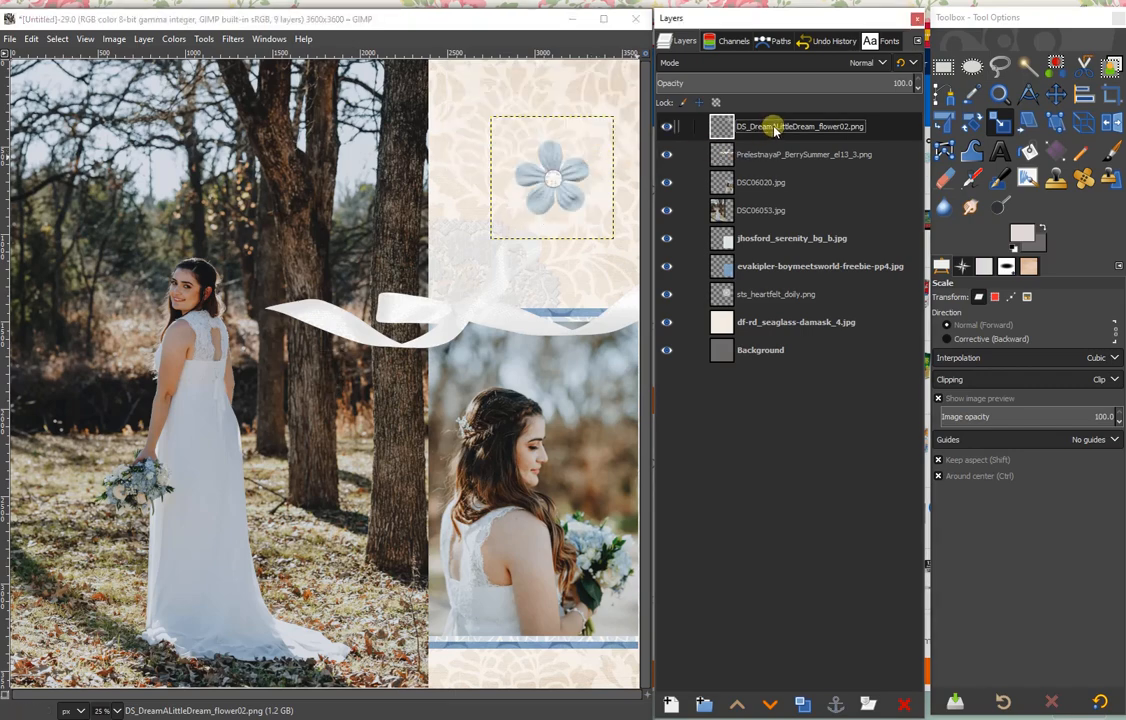
key(m)
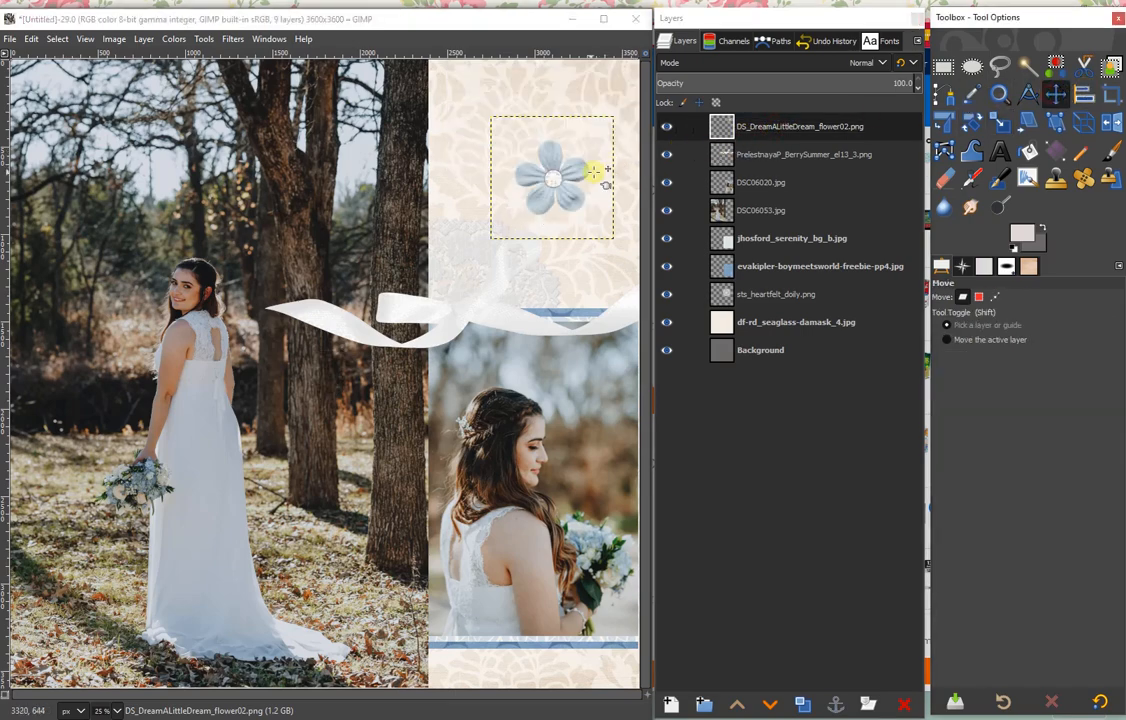
drag(569, 194, 483, 319)
Step: Make three duplicates of the flower layer
click(797, 124)
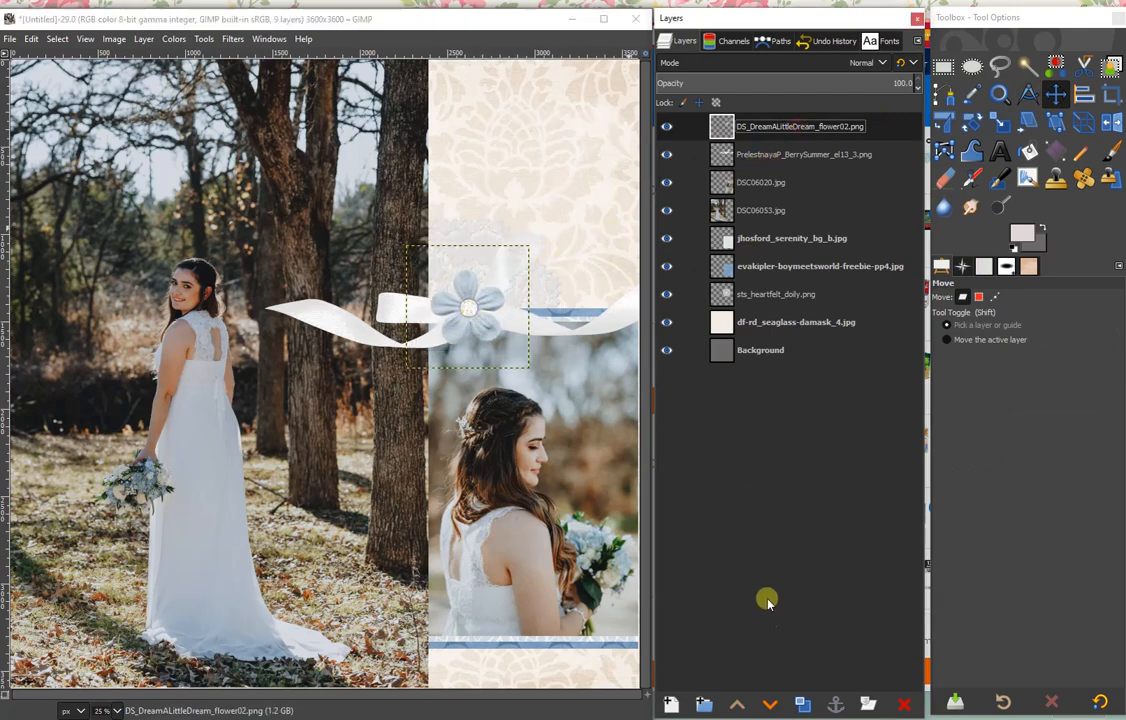
click(802, 704)
click(802, 704)
click(802, 704)
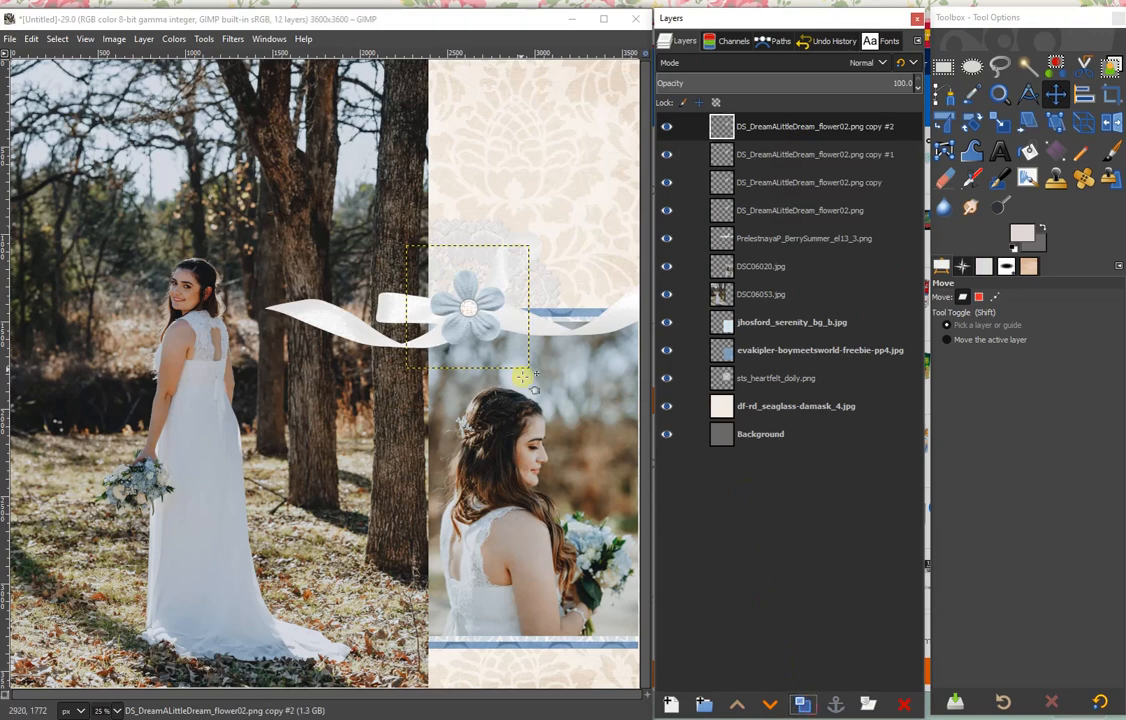
drag(441, 348, 428, 436)
click(31, 38)
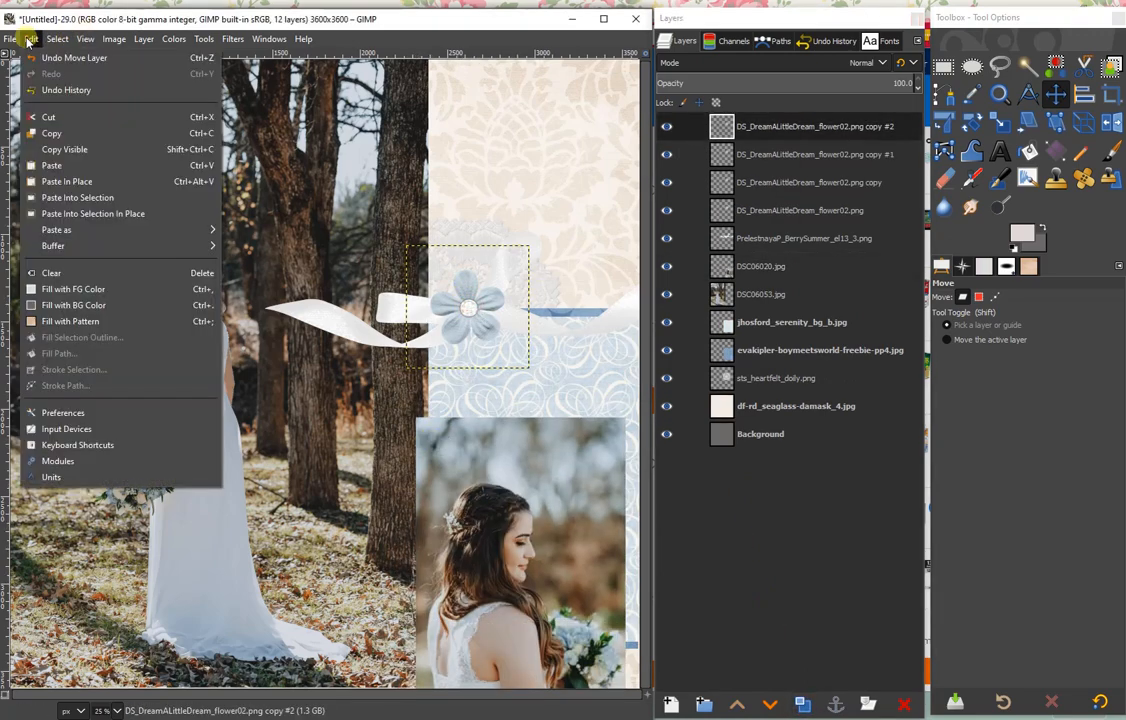
click(45, 55)
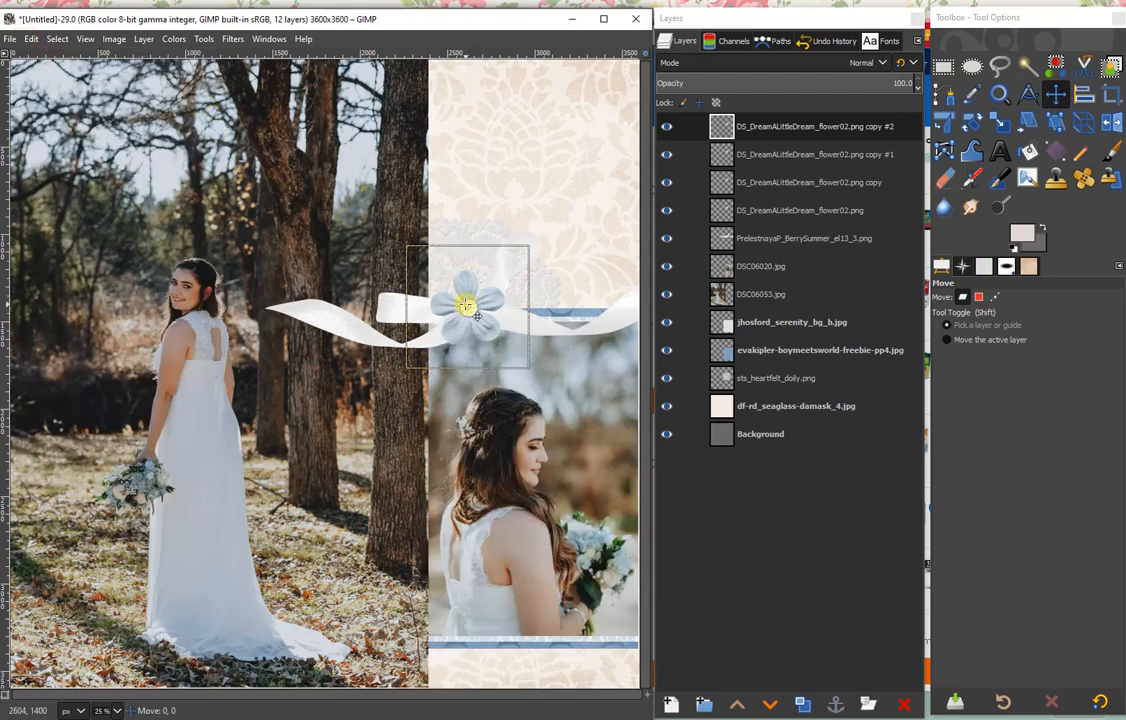
Step: Move three of the stacked flowers into a cluster at the small photo's lower-left corner, leaving one flower on the ribbon
drag(469, 309, 422, 592)
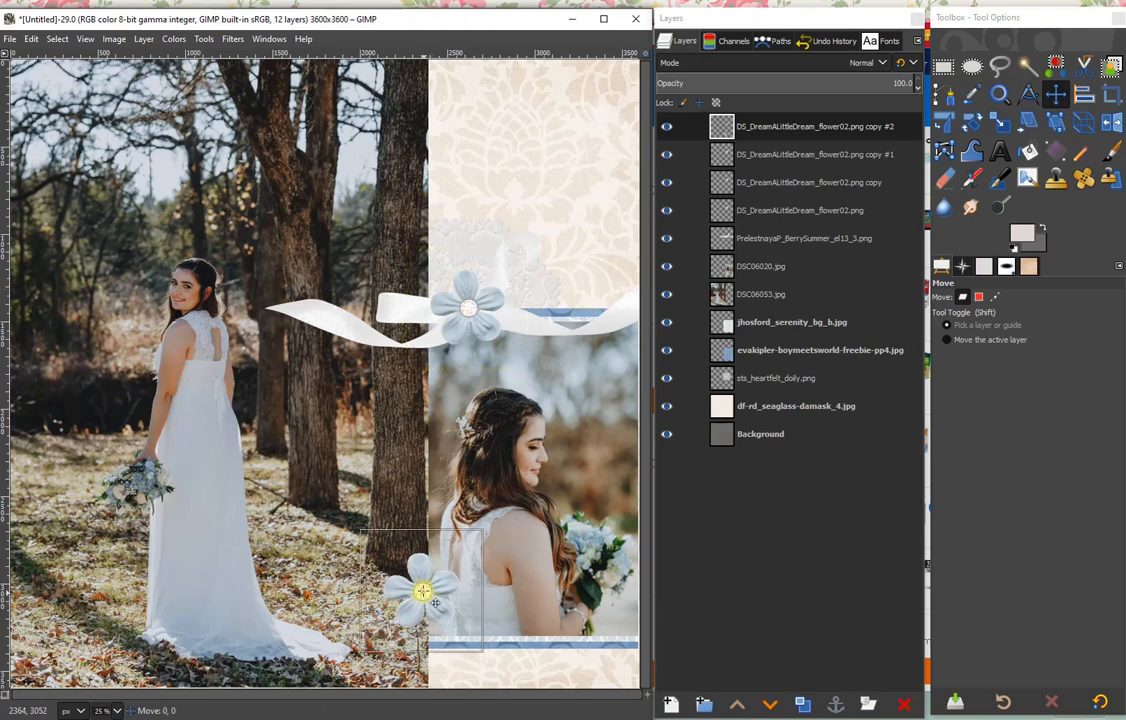
drag(469, 309, 463, 639)
click(470, 305)
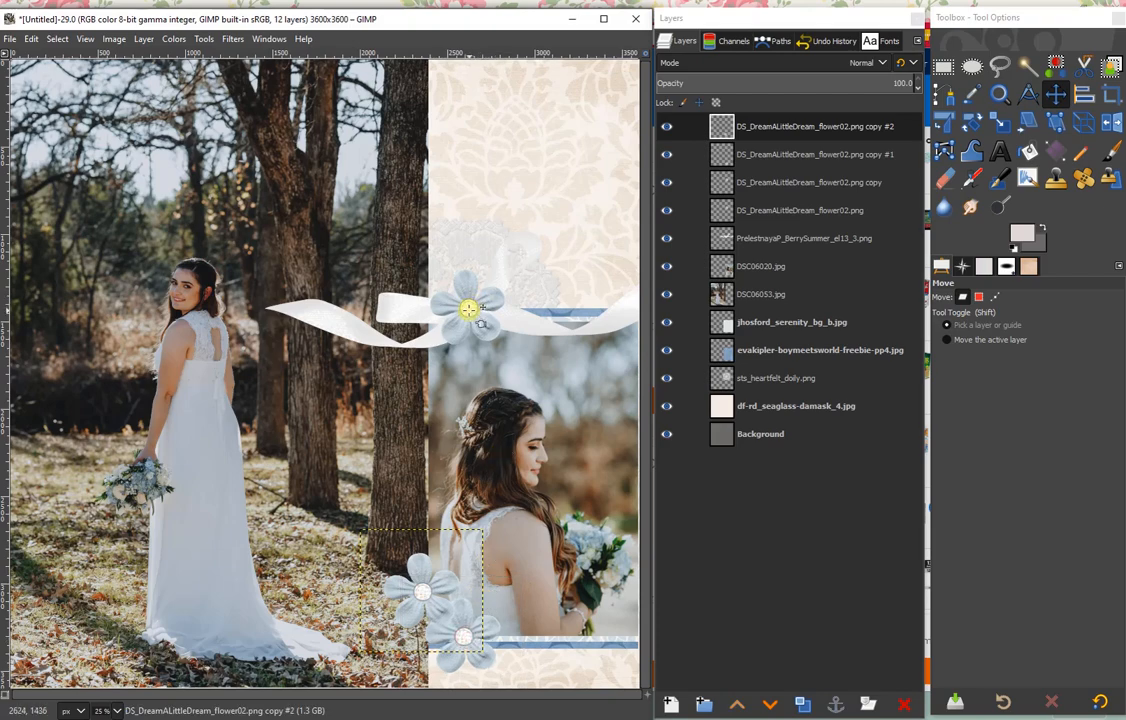
drag(469, 309, 412, 645)
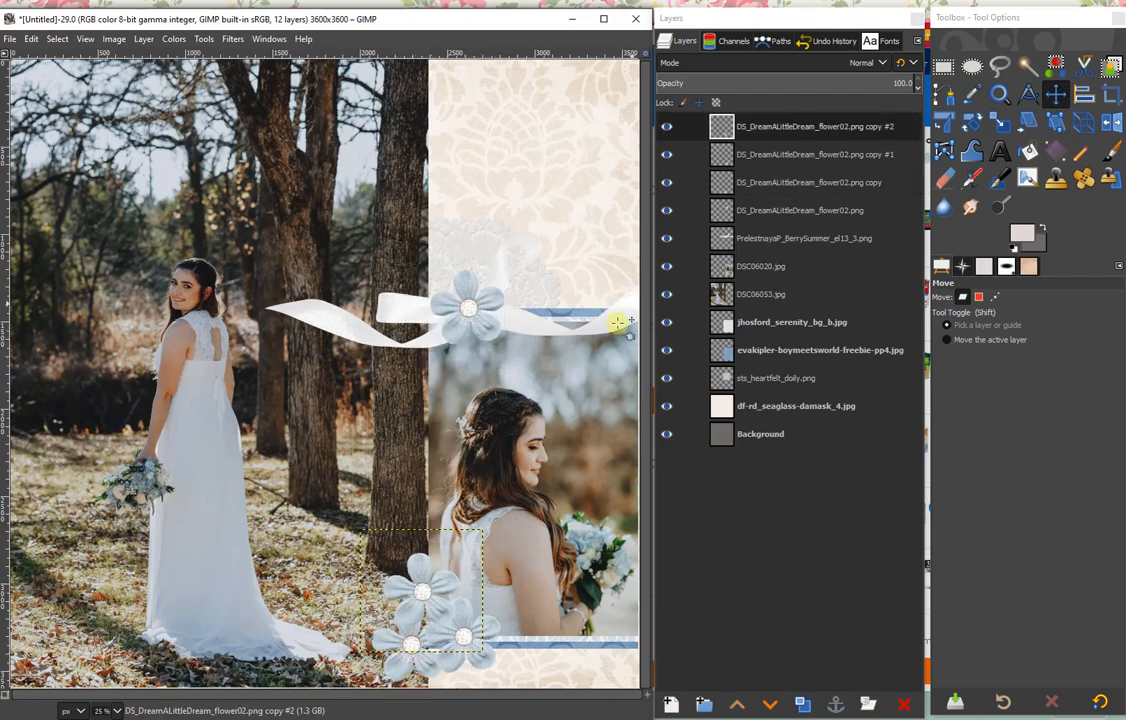
Step: Scale the DS_DreamALittleDream_flower02.png copy #2 layer around its center to about 504 × 503 px
click(792, 124)
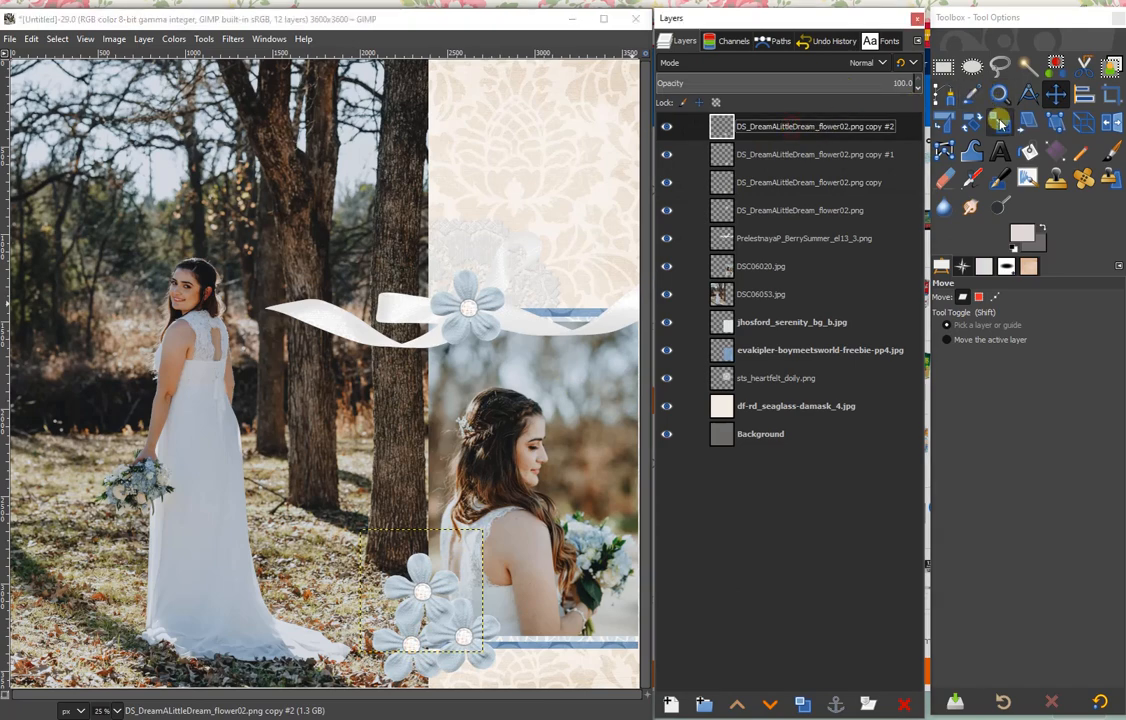
click(999, 121)
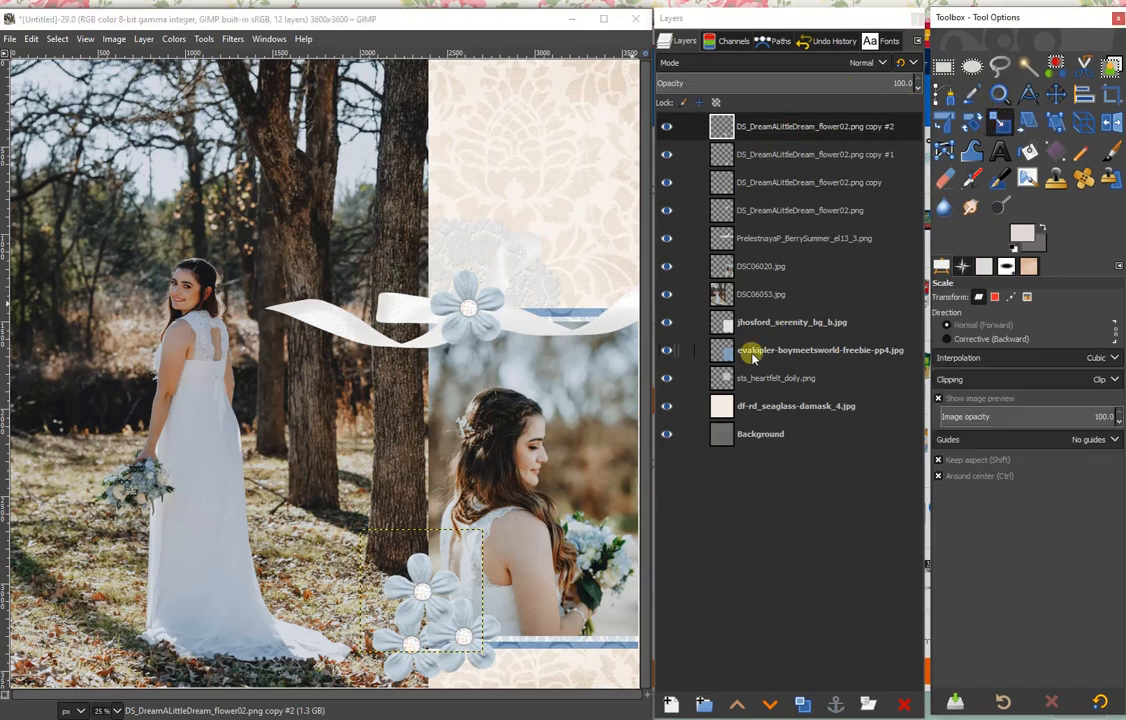
click(470, 541)
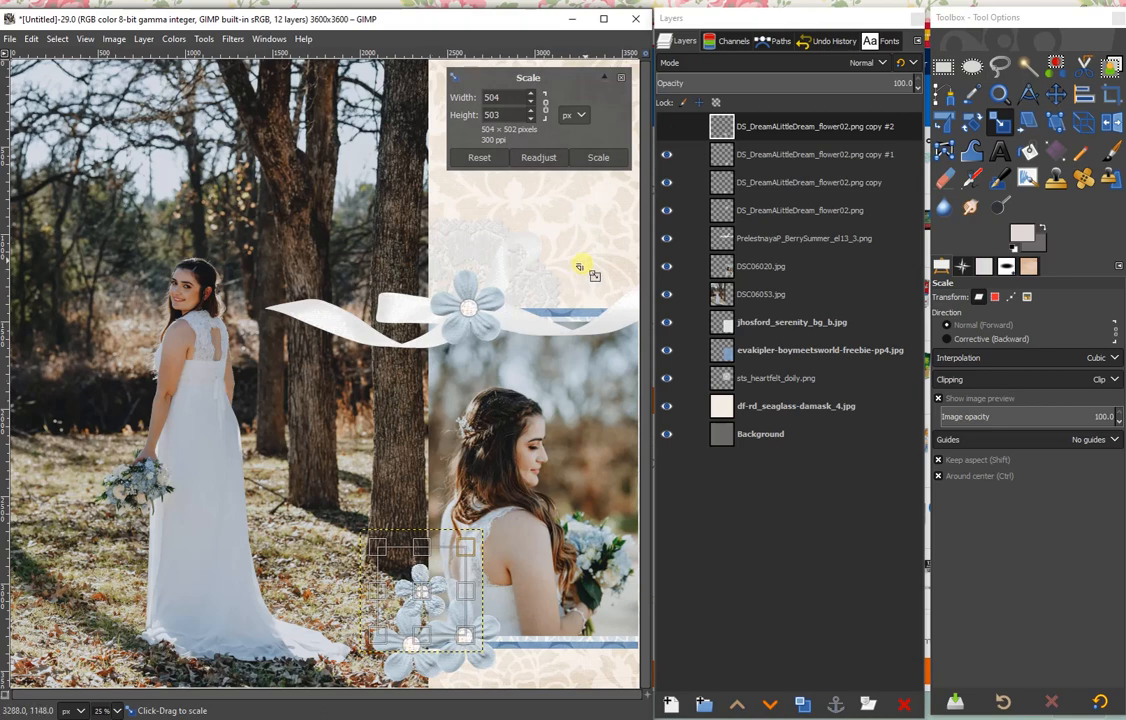
click(598, 154)
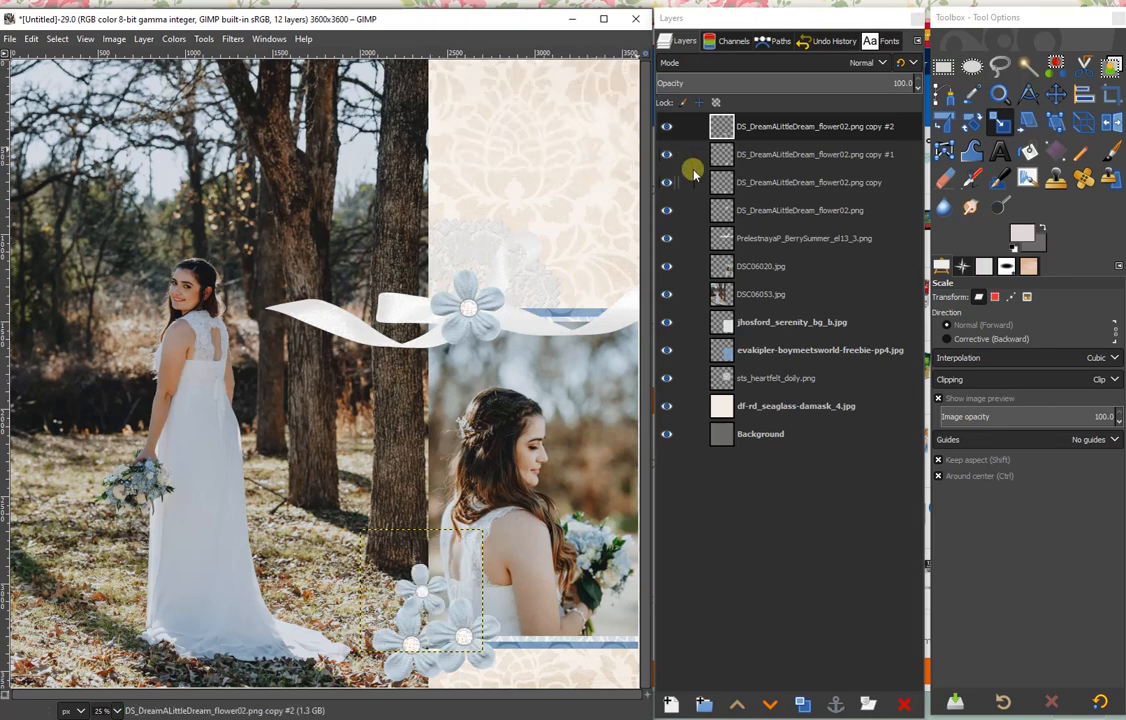
Step: Delete the other three flower layers, keeping only the reduced DS_DreamALittleDream_flower02.png copy #2
click(763, 158)
click(904, 707)
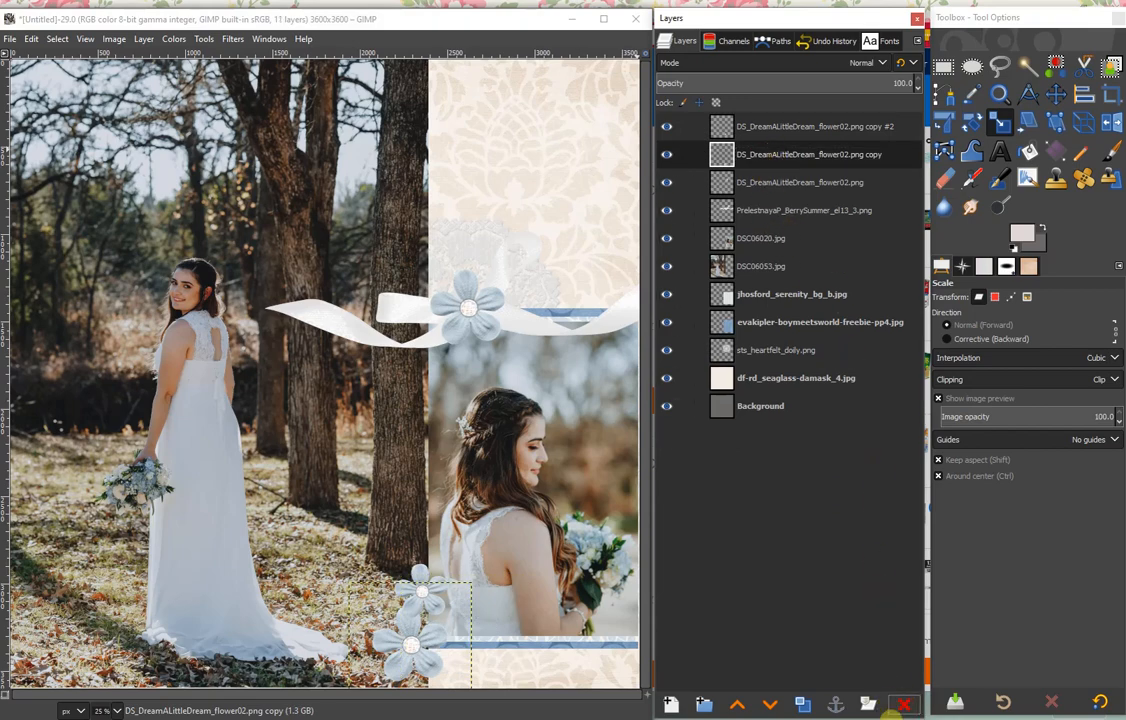
click(904, 707)
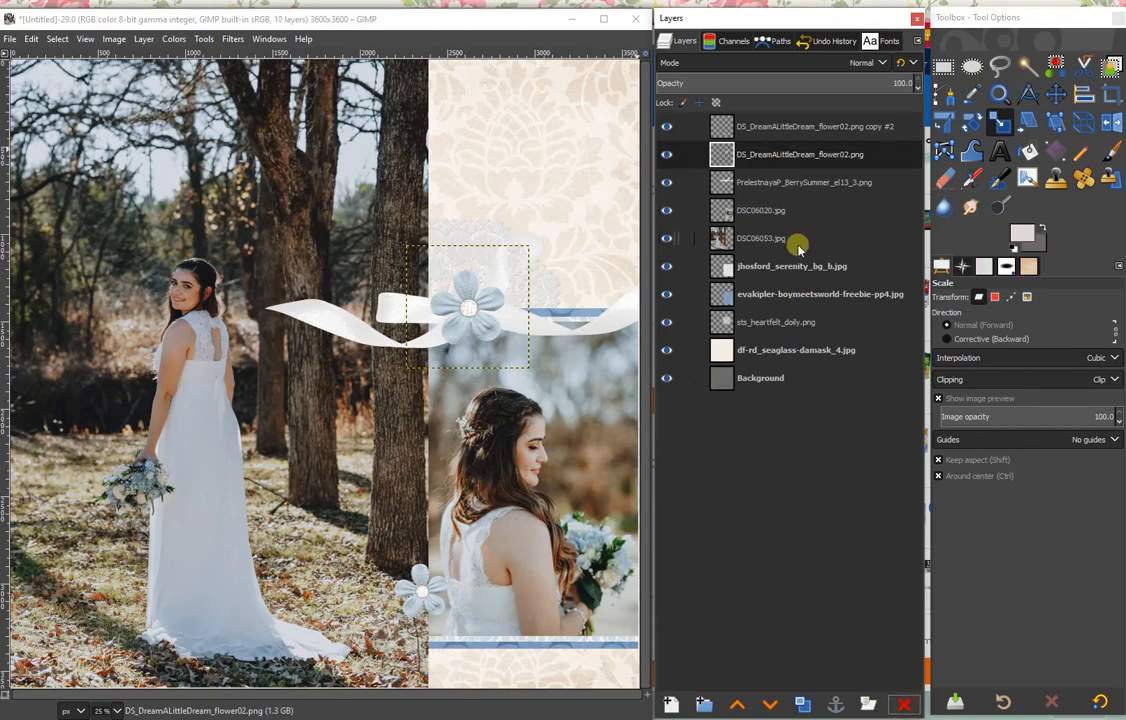
click(906, 705)
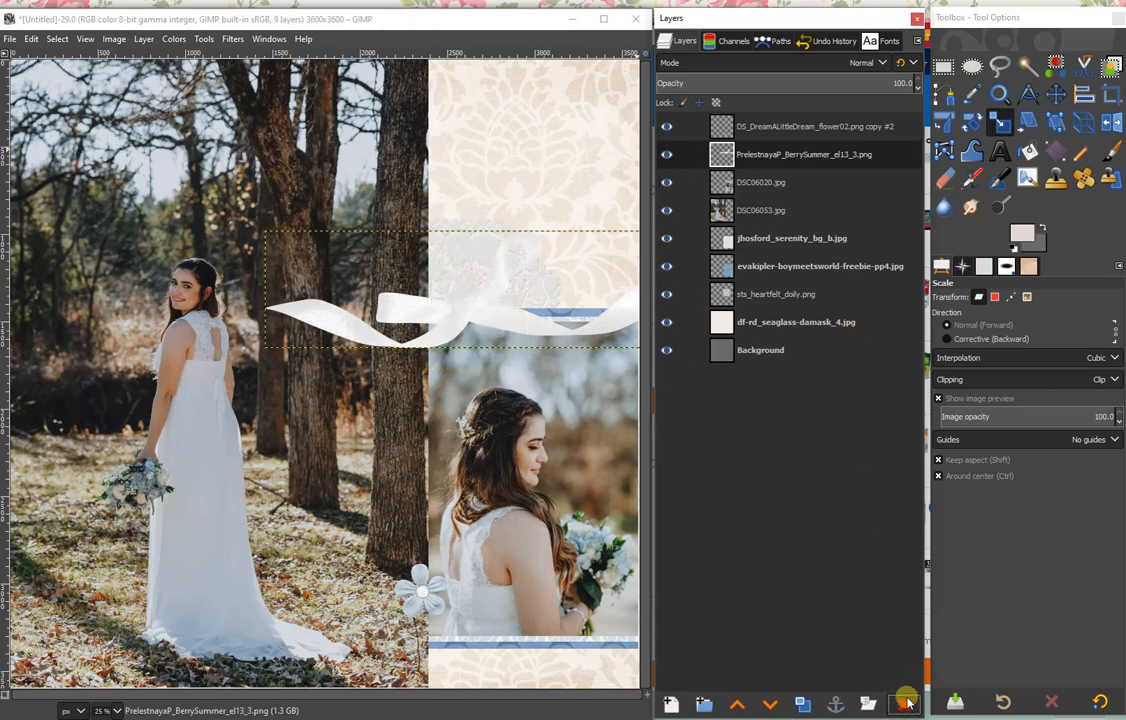
Step: Crop the remaining flower layer's boundary to its content
click(785, 128)
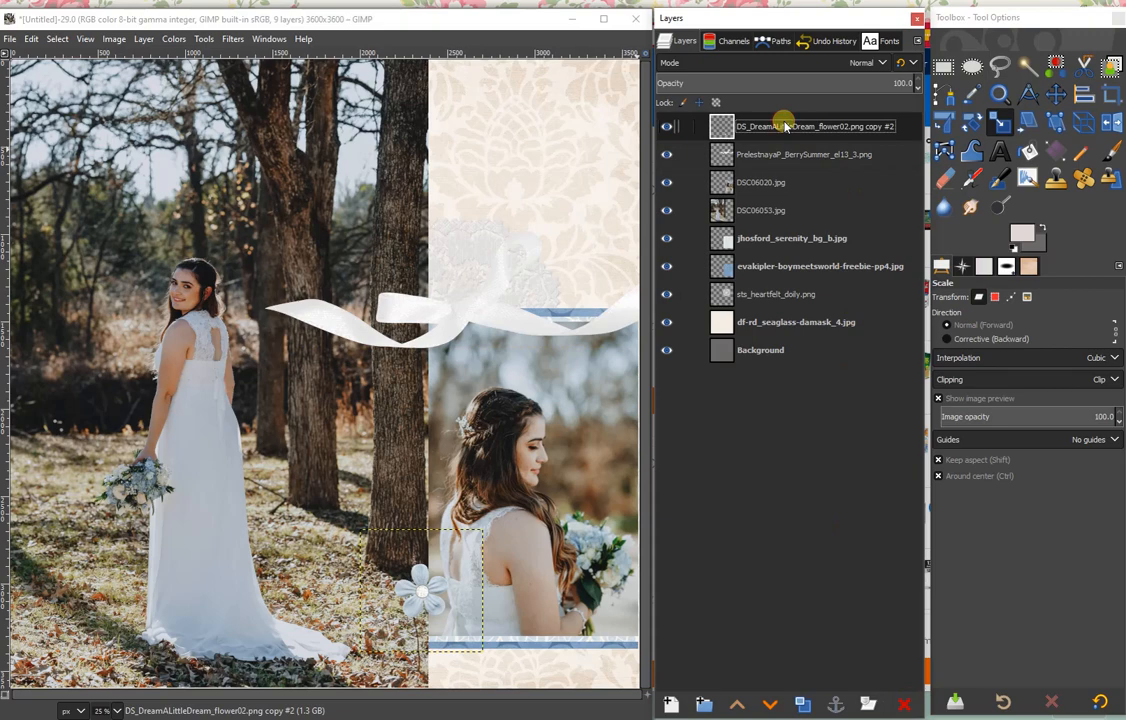
click(143, 38)
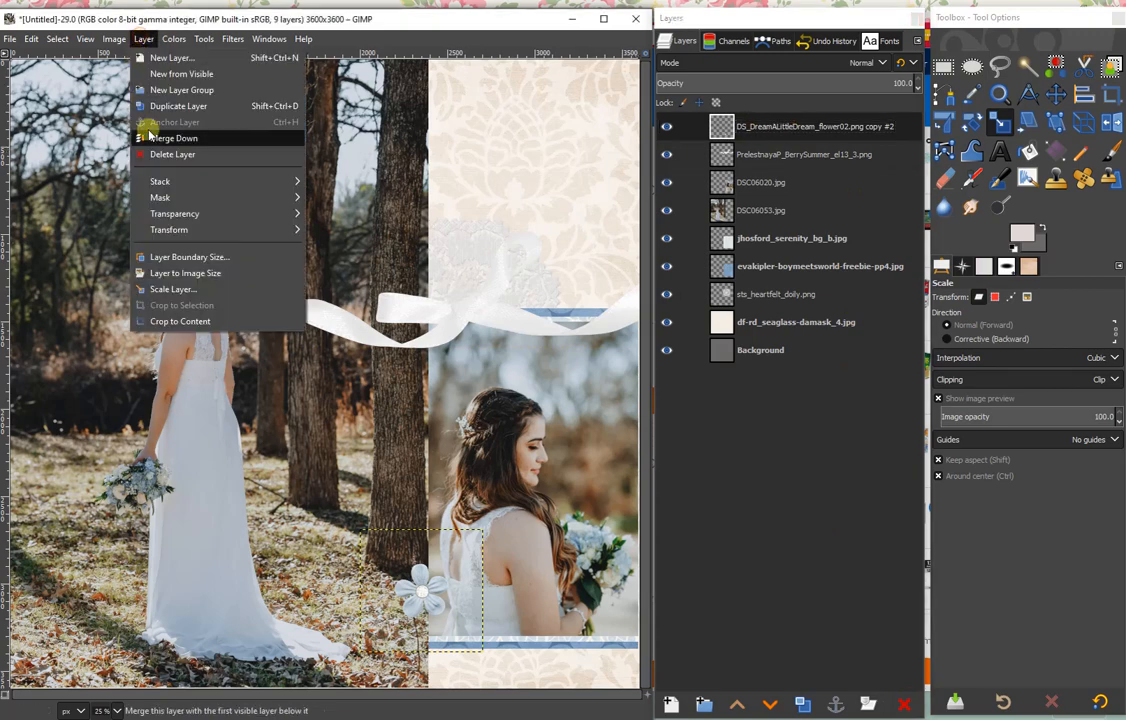
click(168, 321)
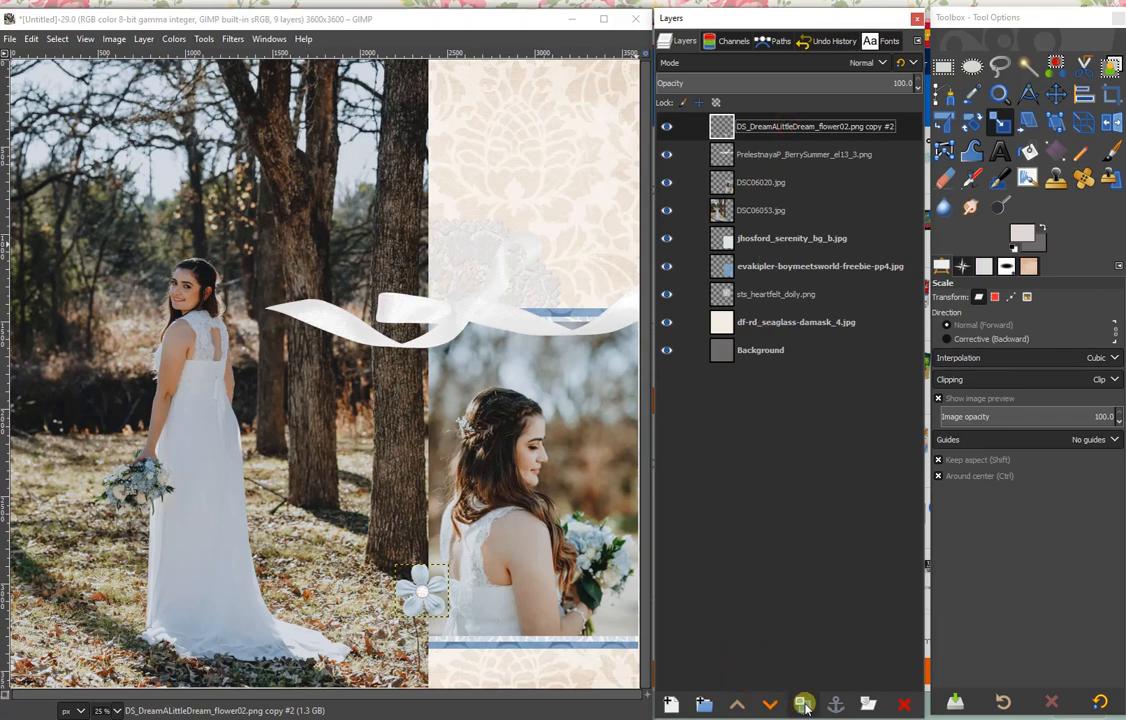
Step: Duplicate the cropped small flower layer four times
click(803, 704)
click(803, 704)
click(803, 704)
click(803, 704)
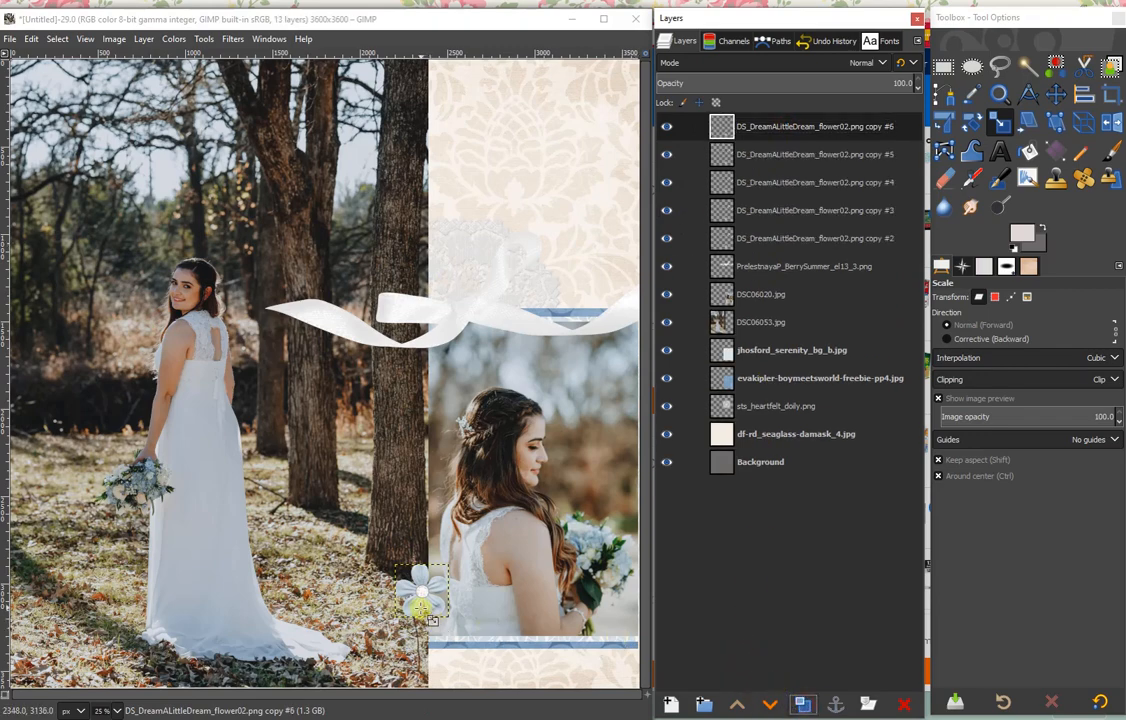
Step: Move one small flower onto the ribbon's knot and arrange two more beside the remaining flowers as a cluster between the photos' lower corners
key(m)
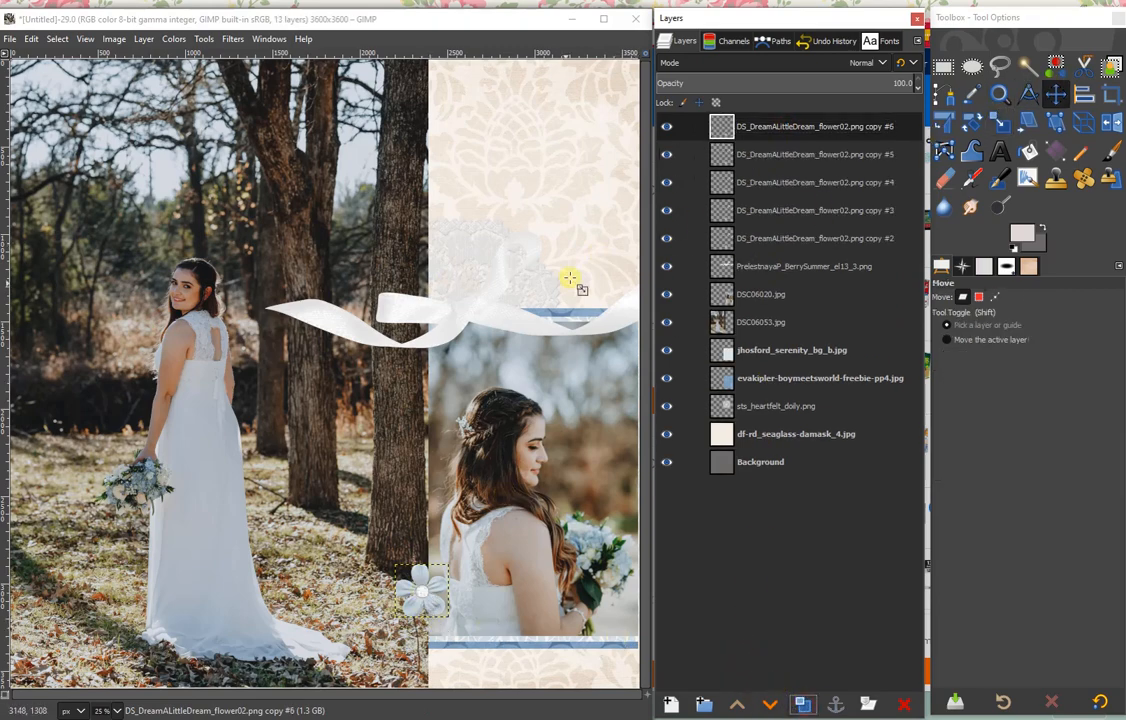
drag(433, 608, 474, 326)
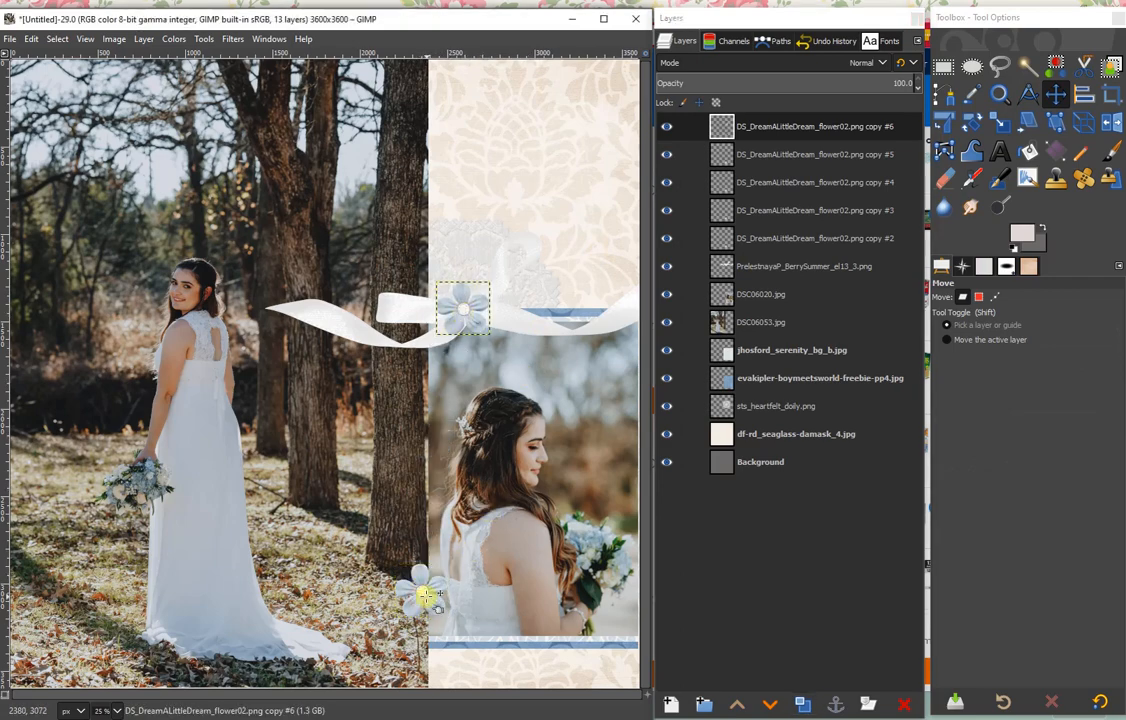
drag(429, 593, 453, 643)
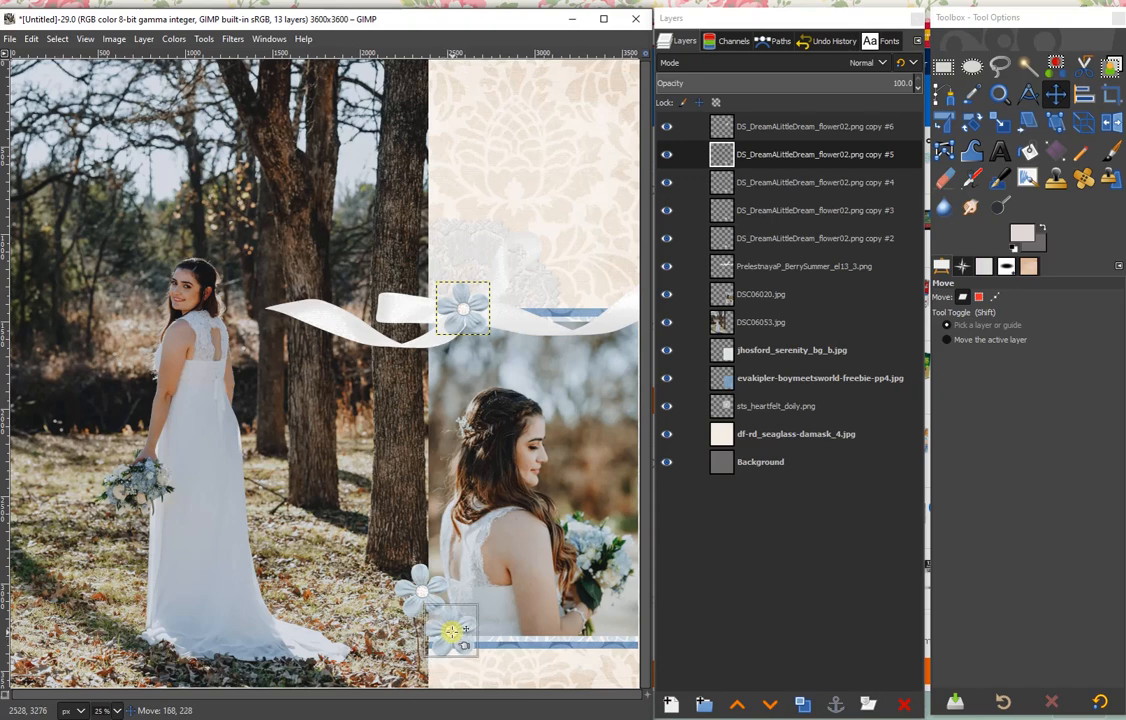
drag(430, 568, 400, 643)
drag(400, 643, 395, 652)
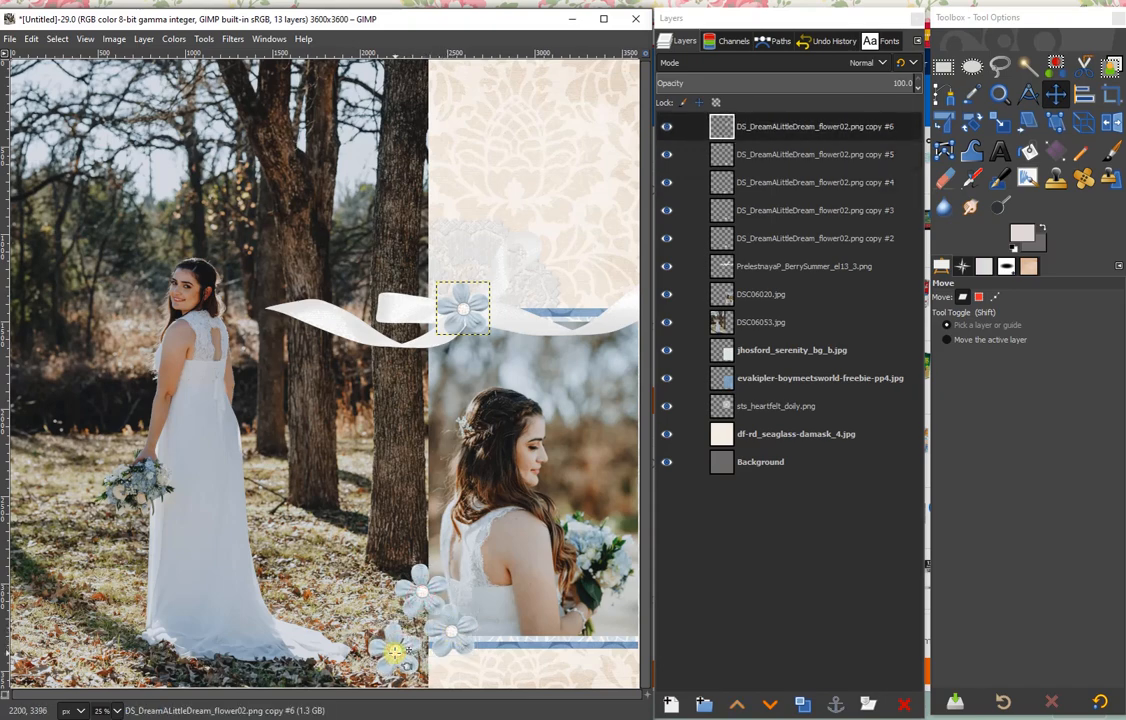
click(788, 123)
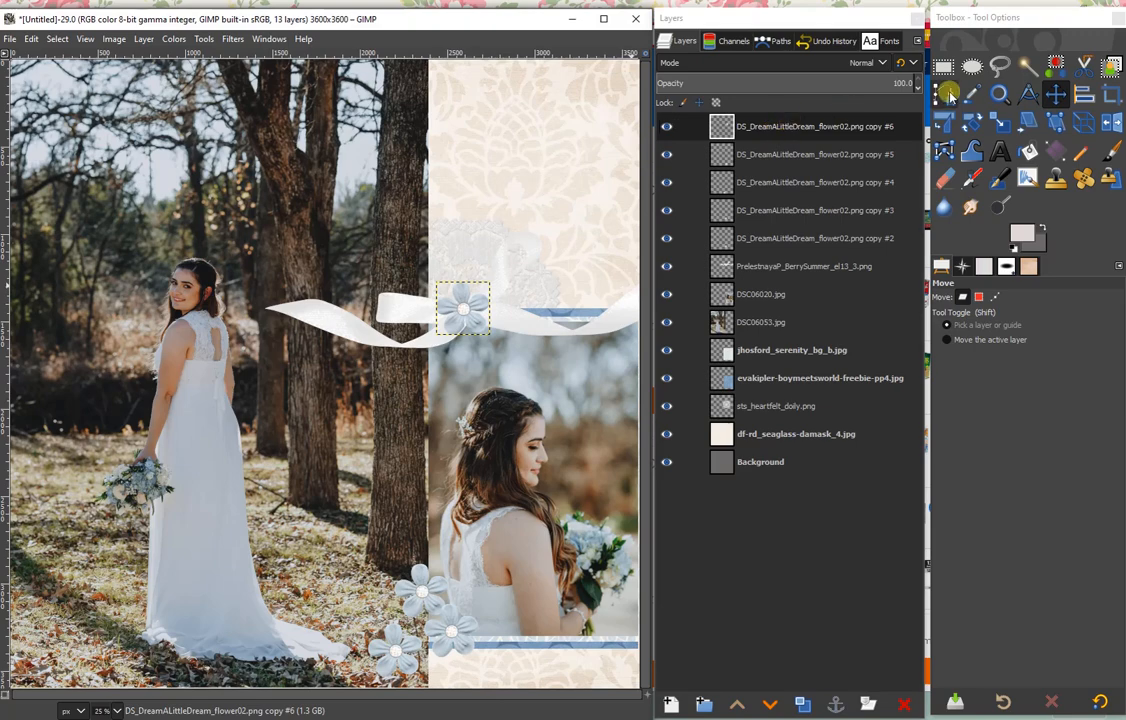
key(shift+r)
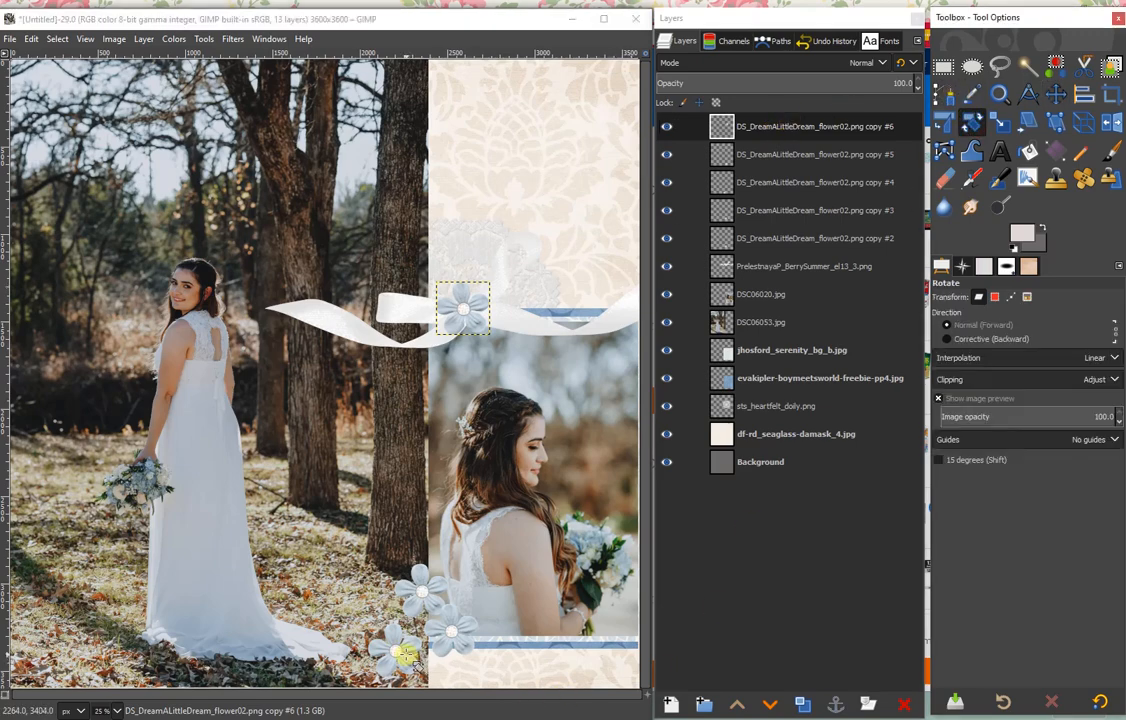
click(406, 654)
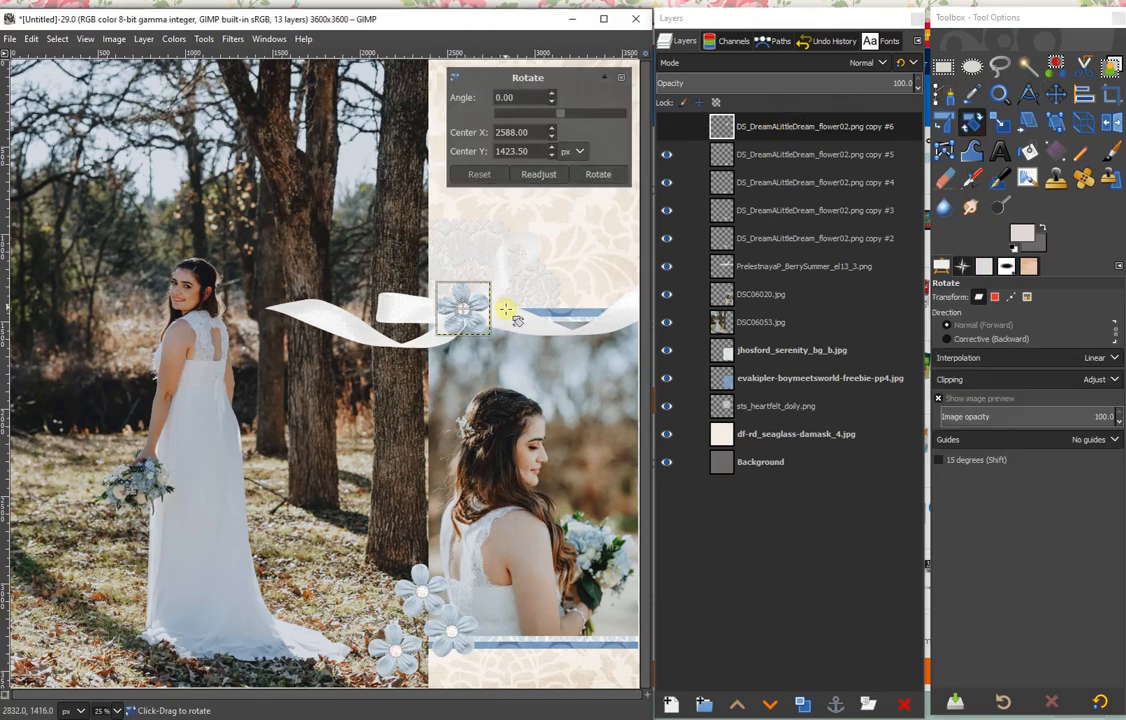
click(620, 78)
Step: Rotate the cluster flower DS_DreamALittleDream_flower02.png copy #5 by about 15.77° around its center
click(794, 154)
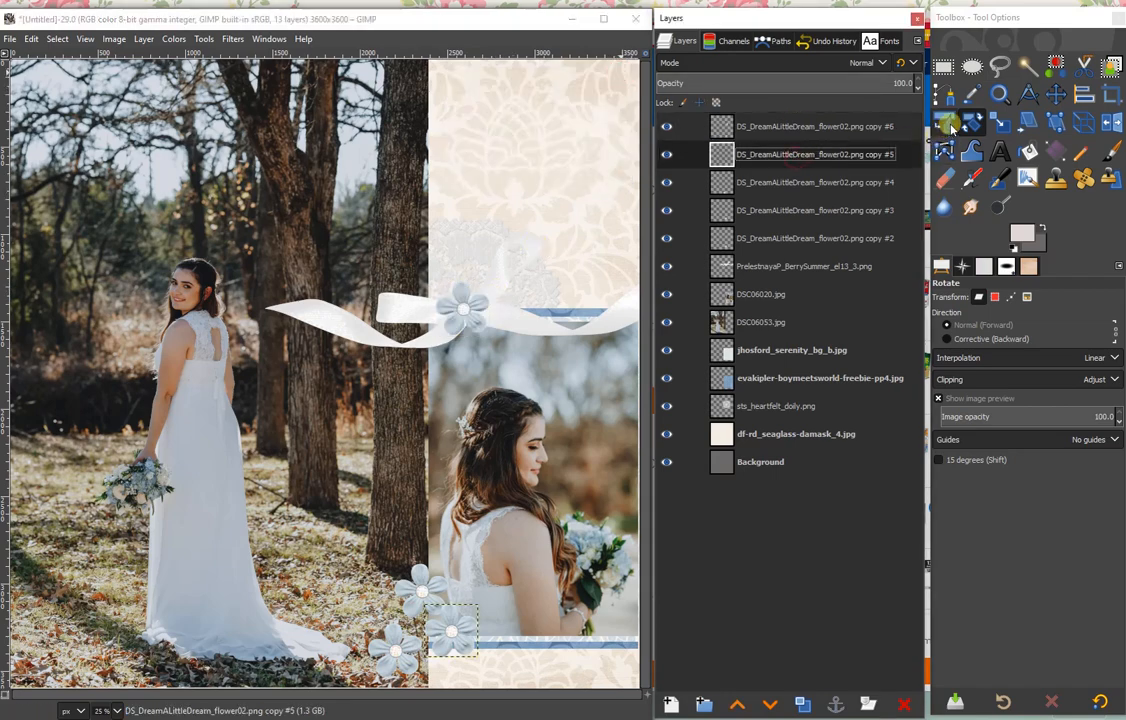
click(472, 617)
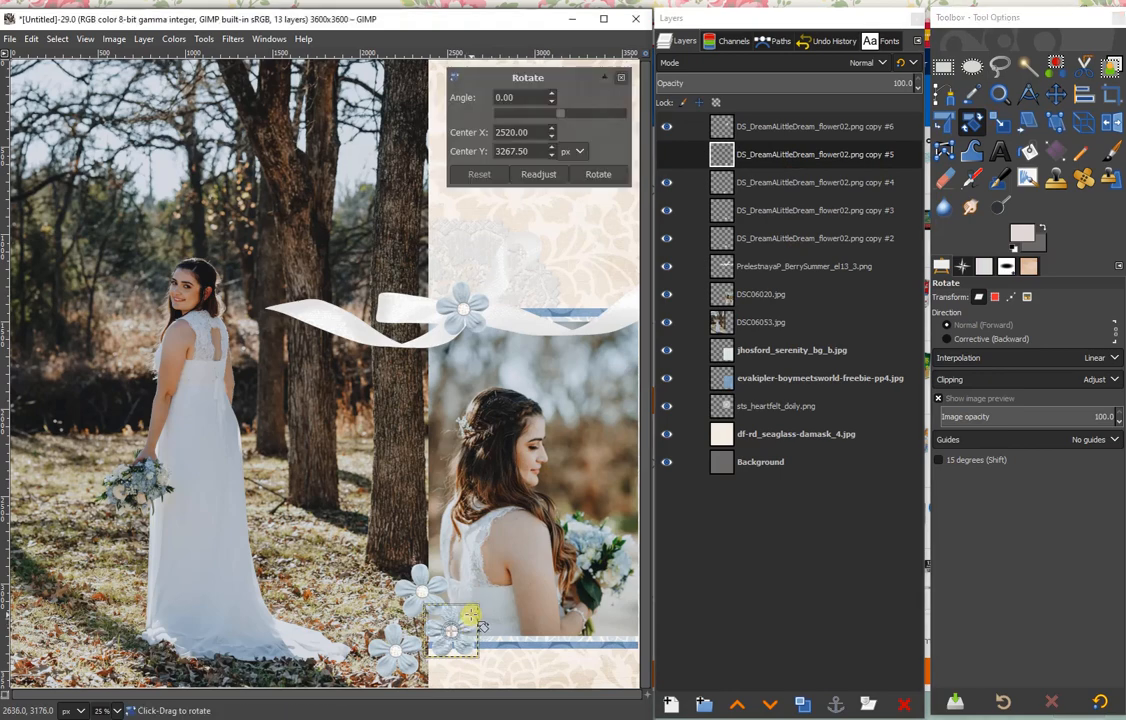
drag(471, 615, 475, 621)
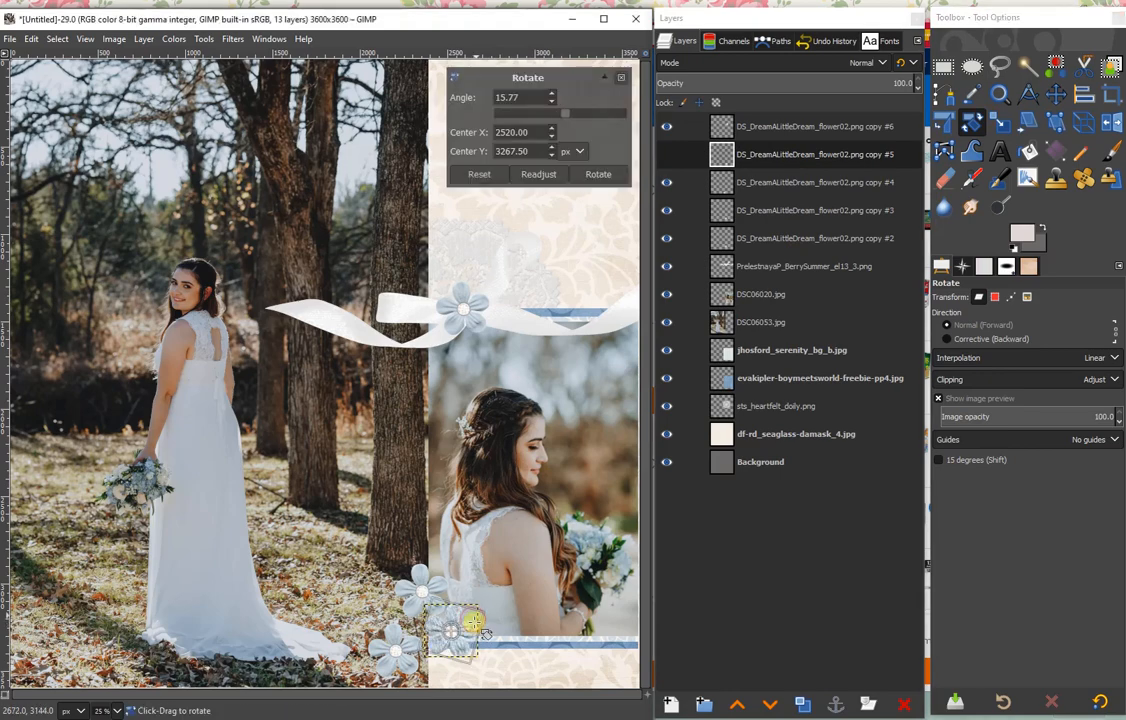
click(604, 176)
Step: Rotate the cluster flower DS_DreamALittleDream_flower02.png copy #4 around its center
click(771, 181)
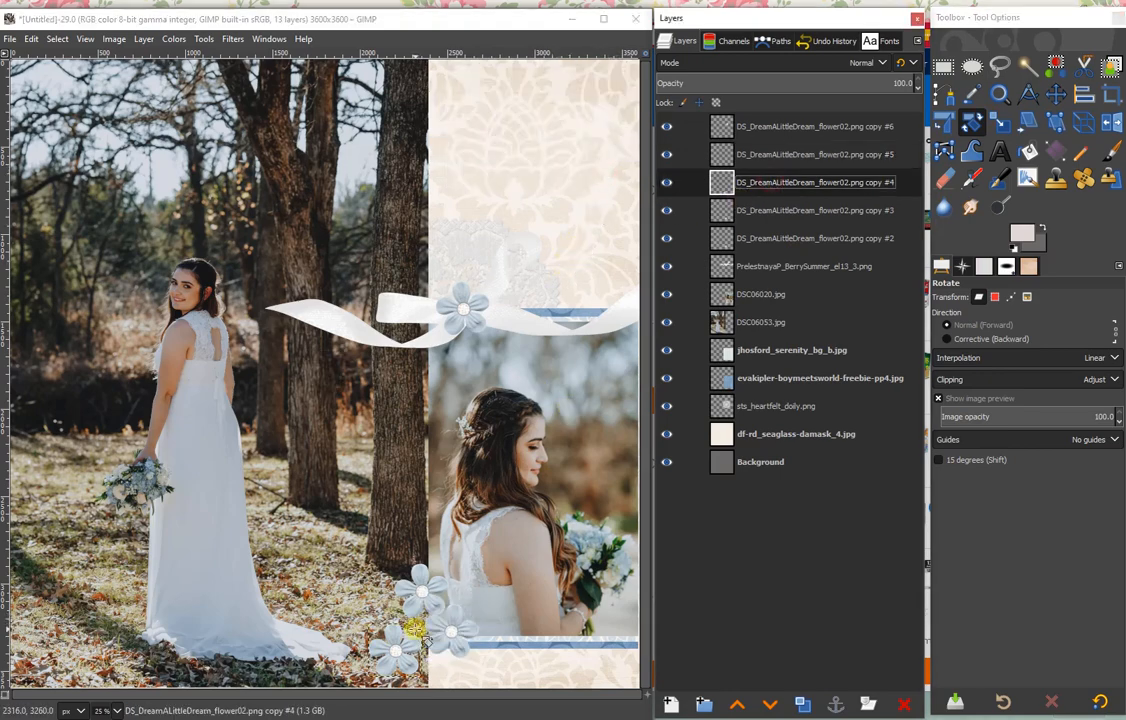
click(413, 630)
click(595, 176)
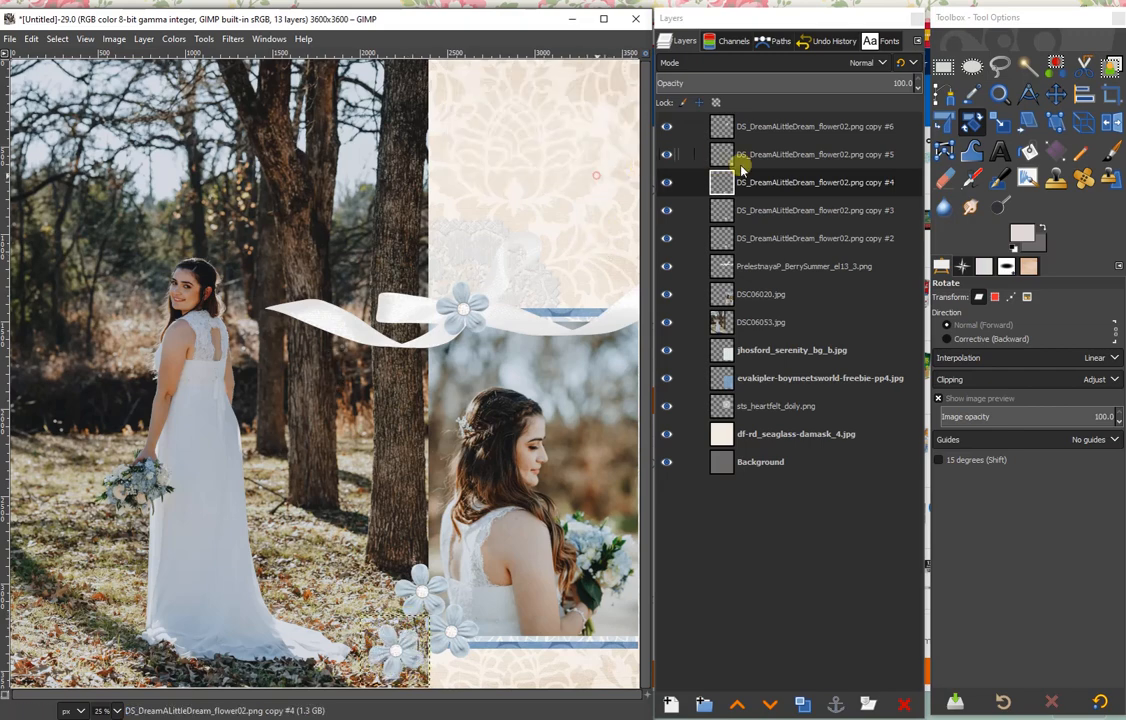
Step: Rotate the cluster flower DS_DreamALittleDream_flower02.png copy #3 by about -19.50° around its center
click(776, 209)
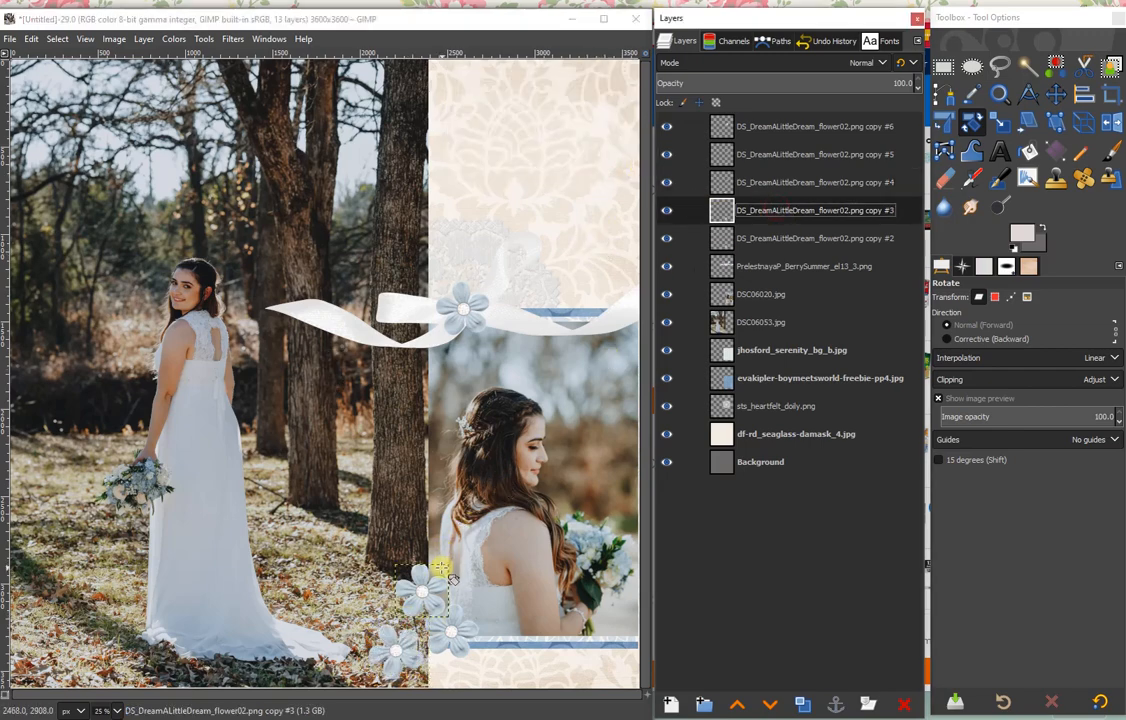
click(441, 568)
drag(441, 566, 434, 559)
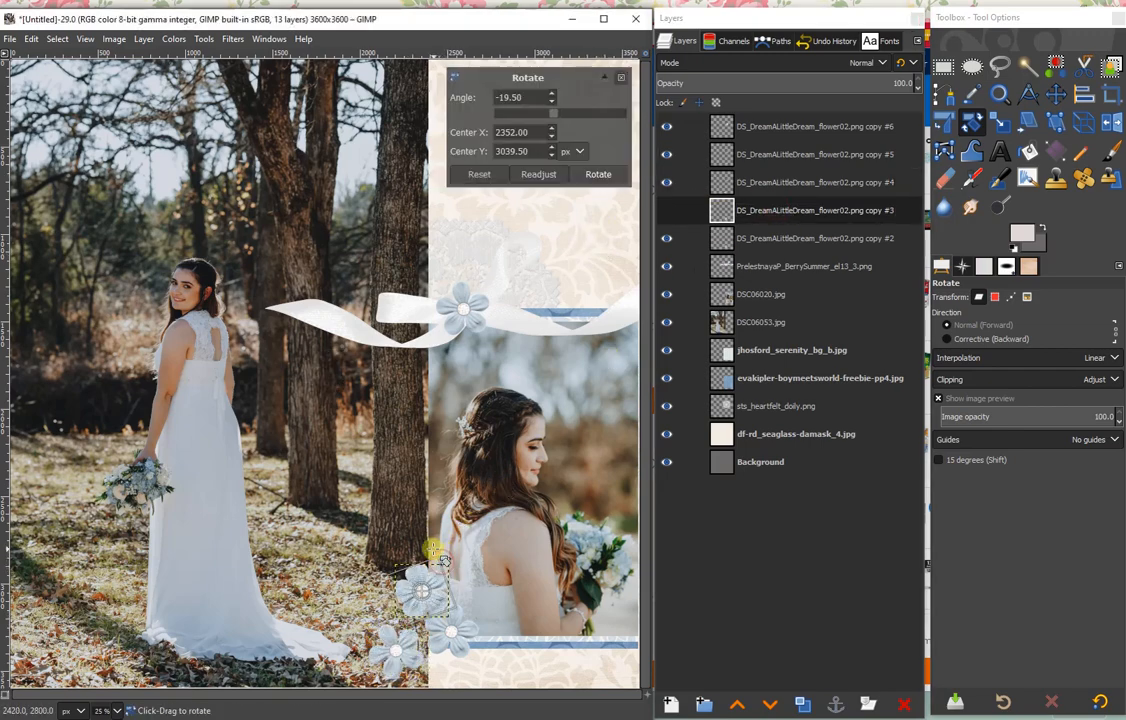
click(595, 176)
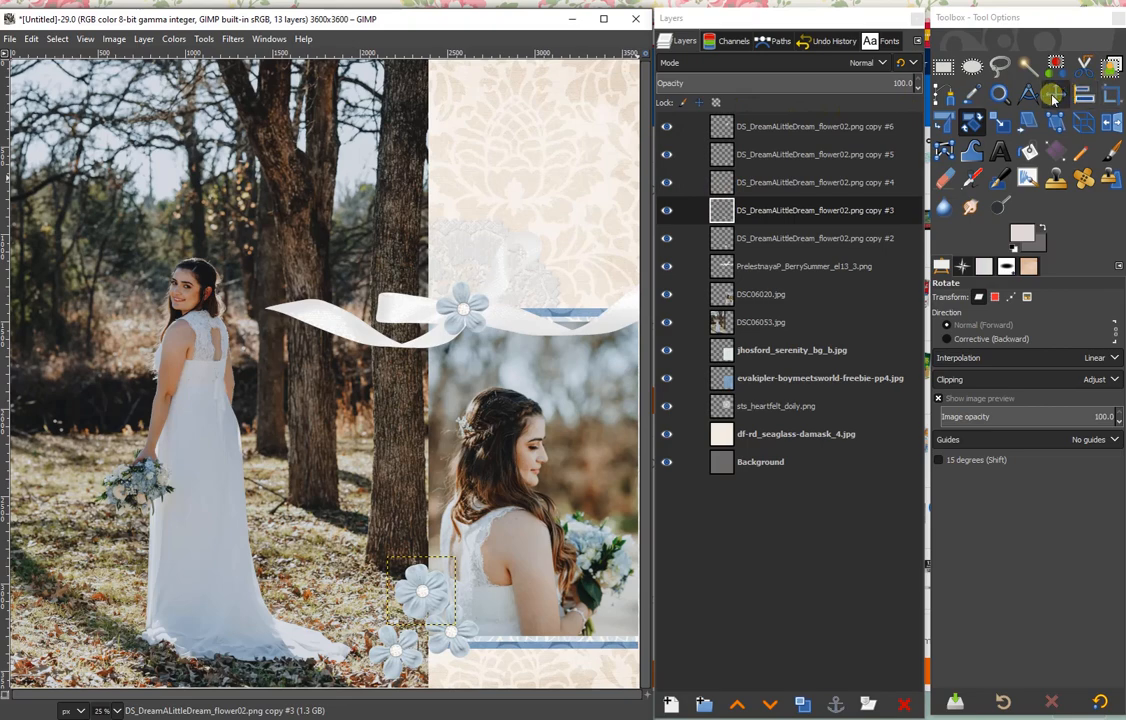
Step: Delete the surplus flower layer DS_DreamALittleDream_flower02.png copy #2
key(m)
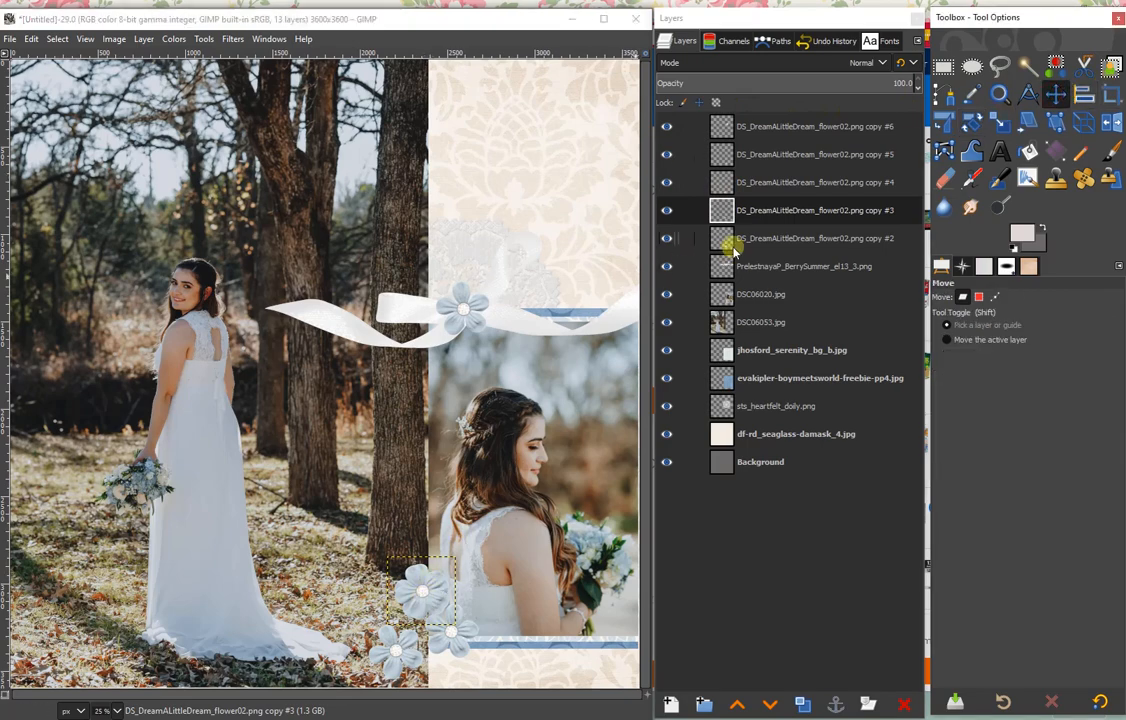
click(762, 235)
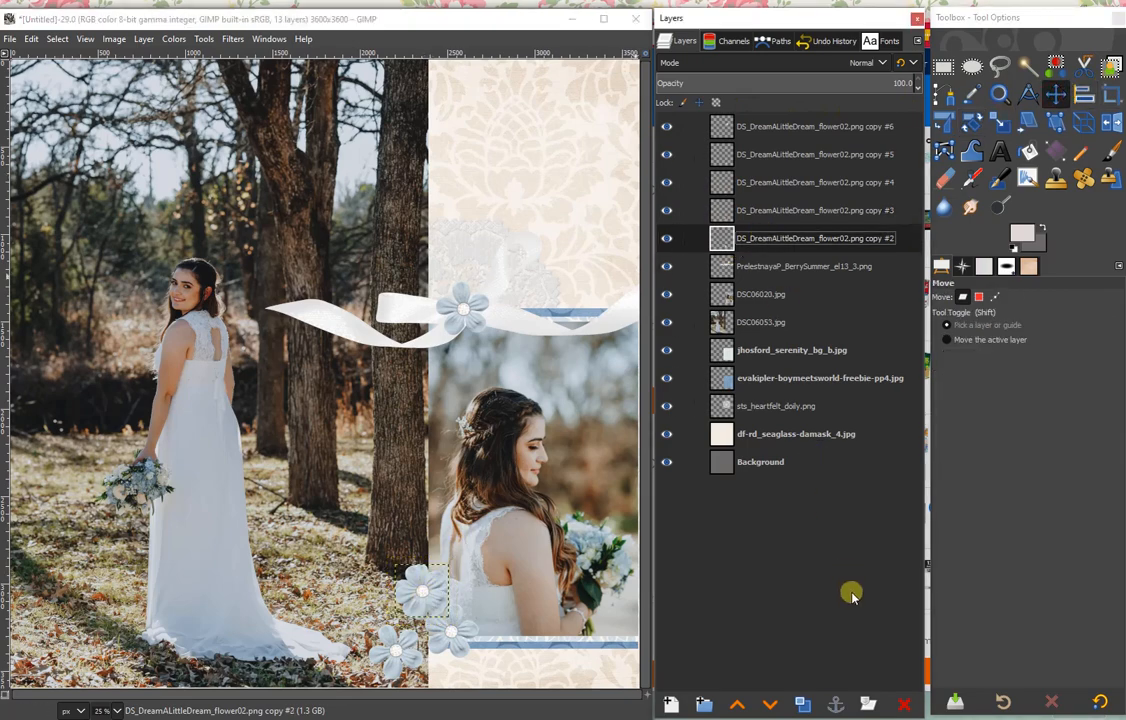
click(903, 703)
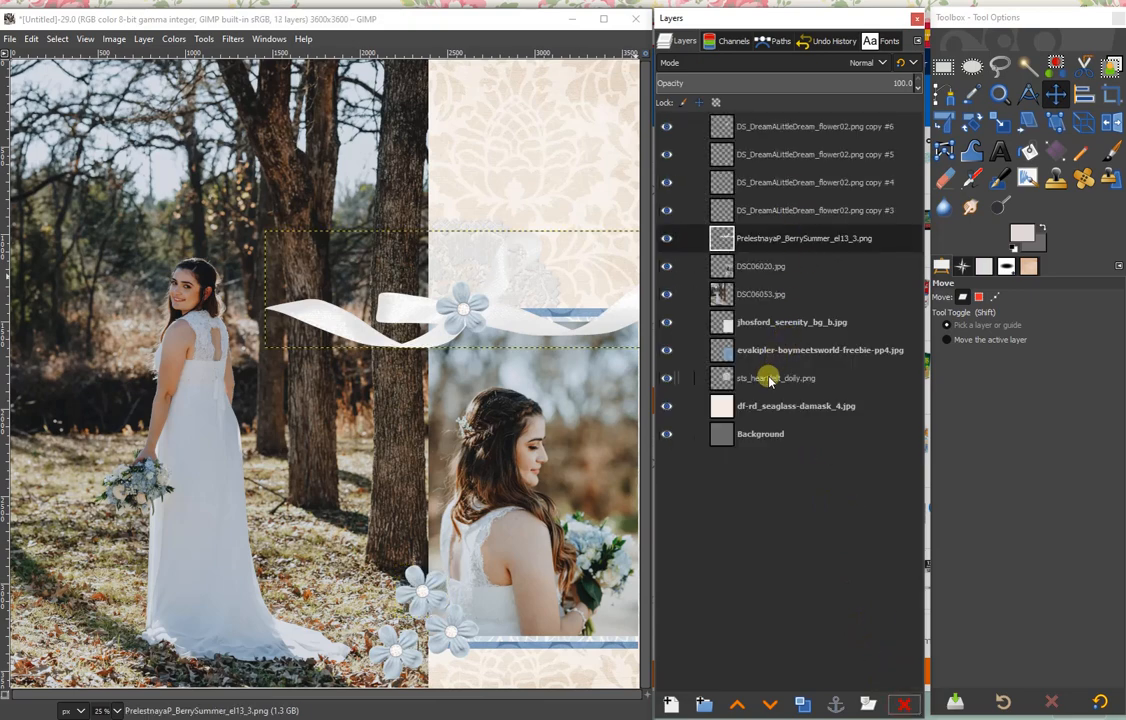
Step: Duplicate the sts_heartfelt_doily.png layer, load the copy's alpha as a selection, and make the Background layer active
click(769, 379)
click(806, 706)
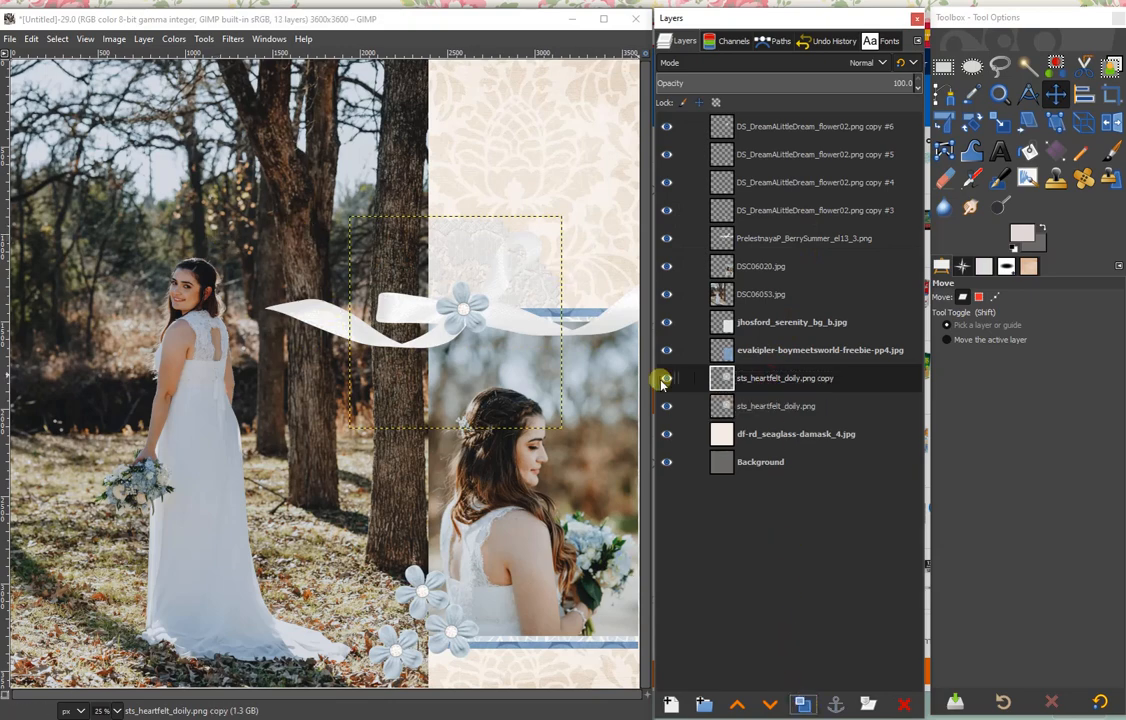
right_click(780, 378)
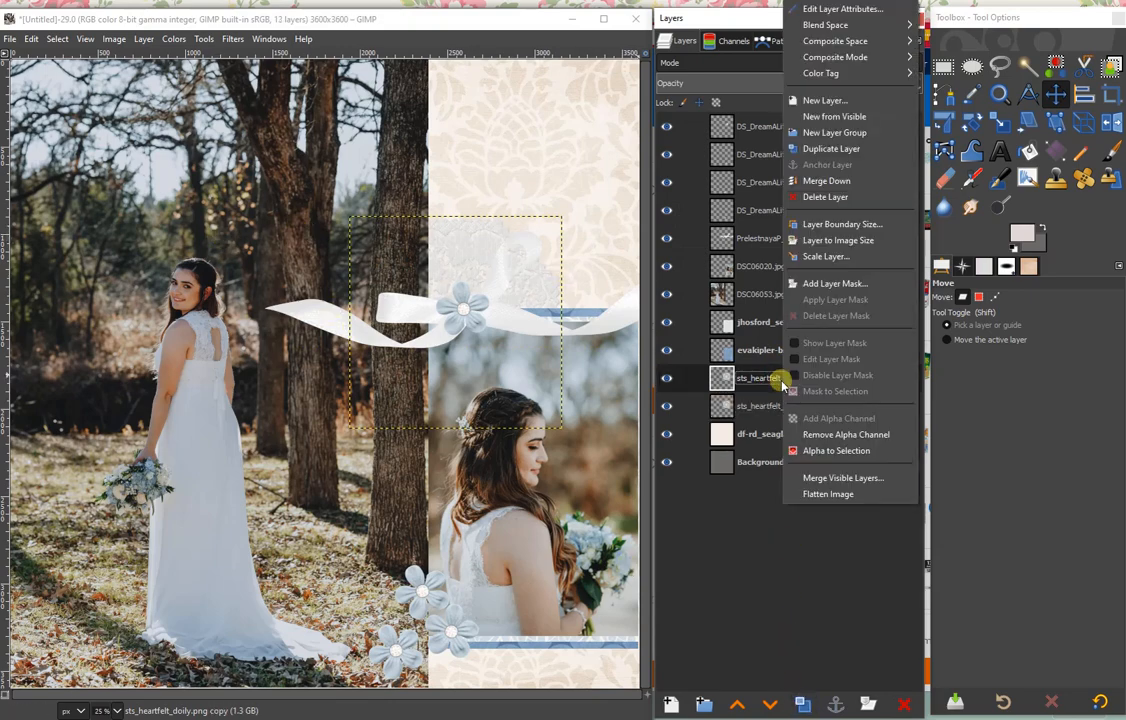
click(822, 450)
click(820, 460)
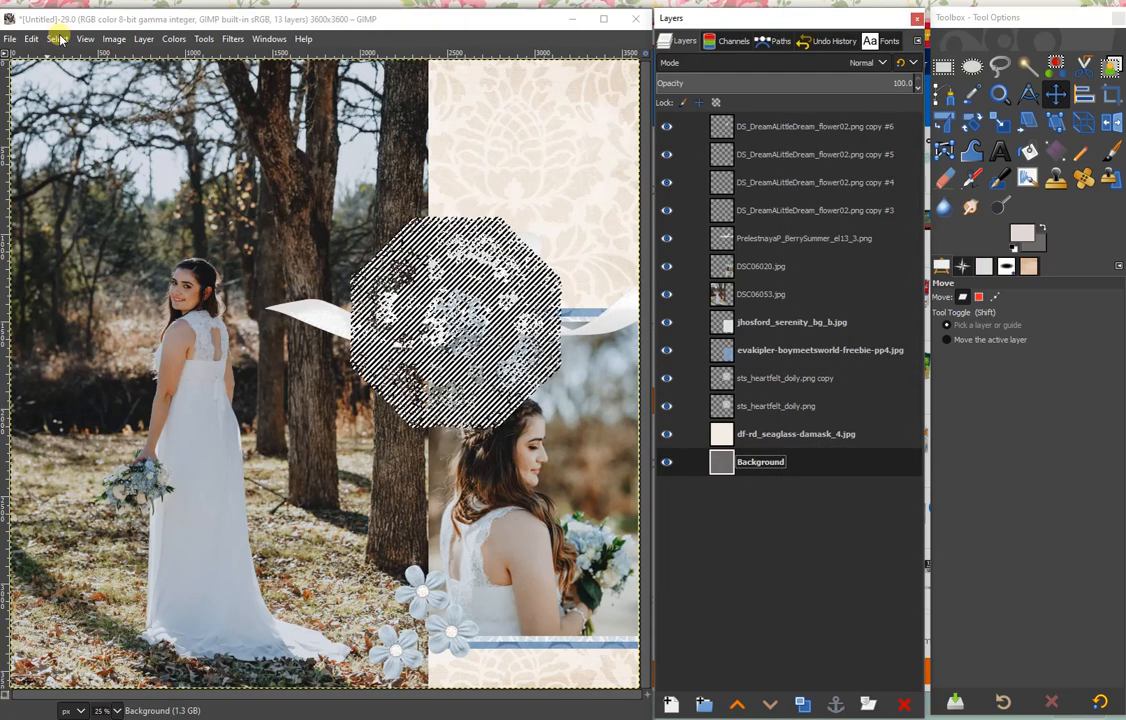
Step: Feather the doily-shaped selection and shrink it
click(58, 39)
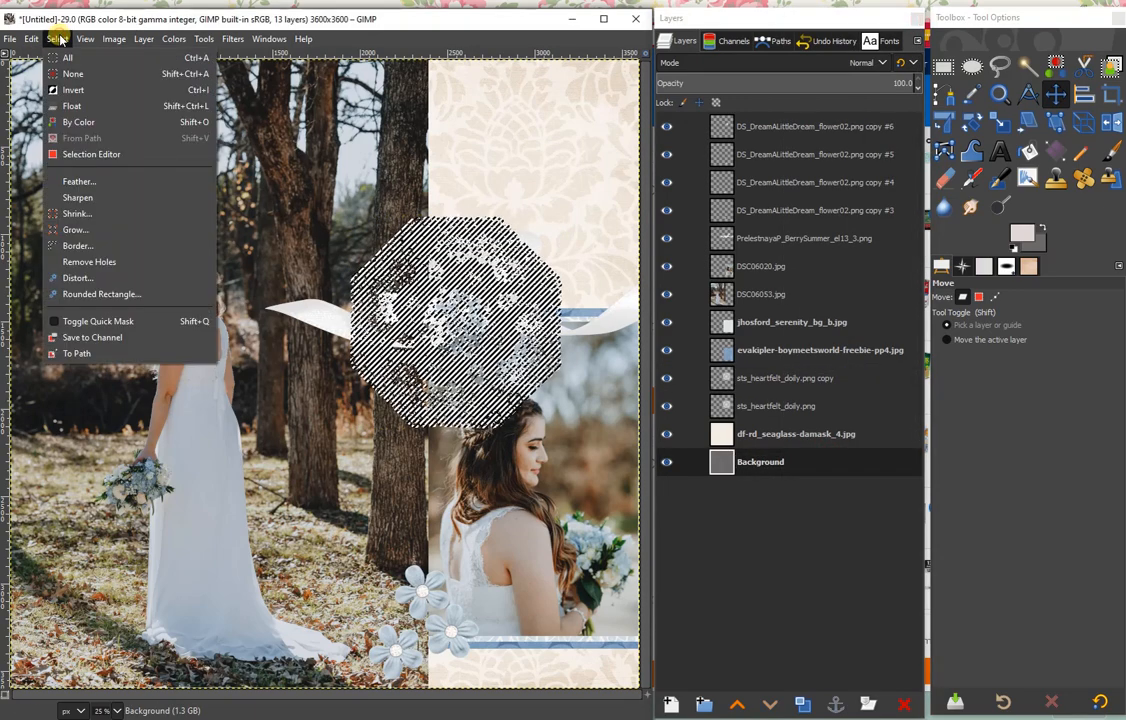
click(89, 181)
click(95, 234)
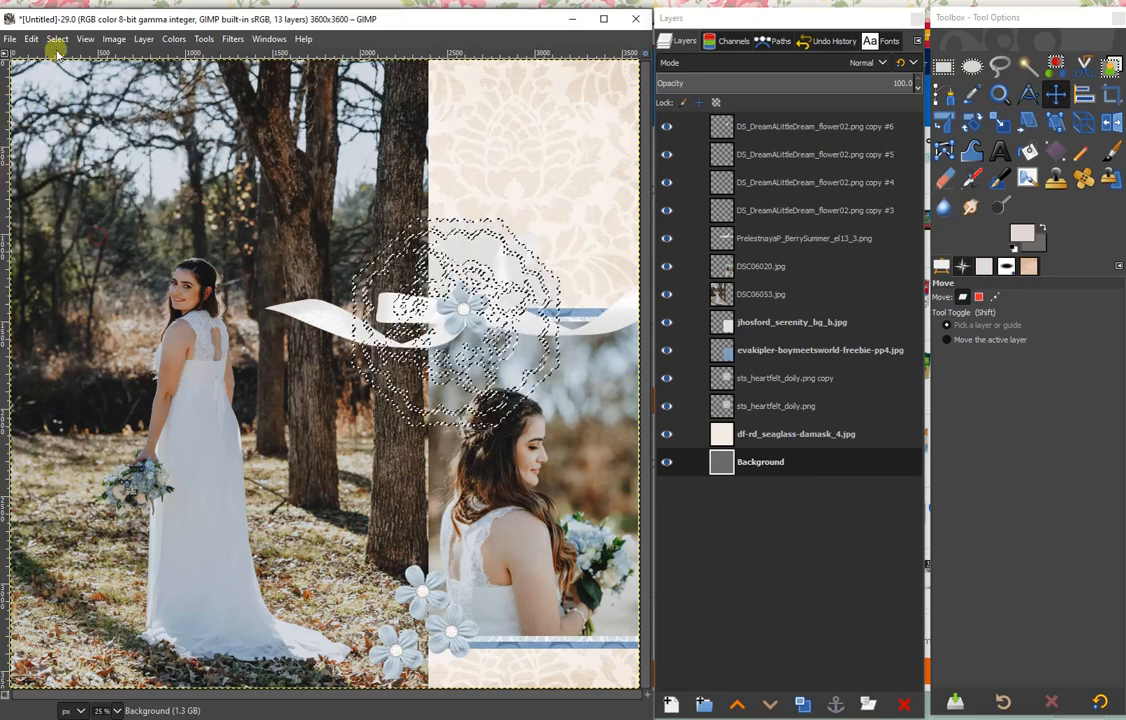
click(65, 42)
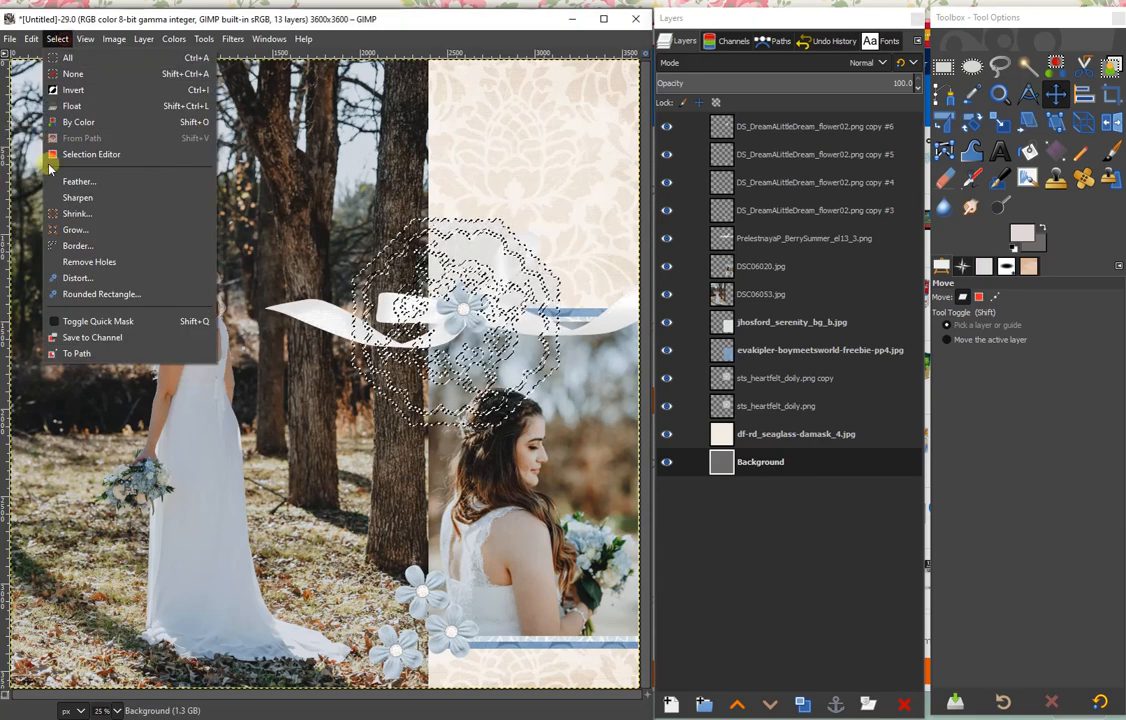
click(75, 211)
click(95, 272)
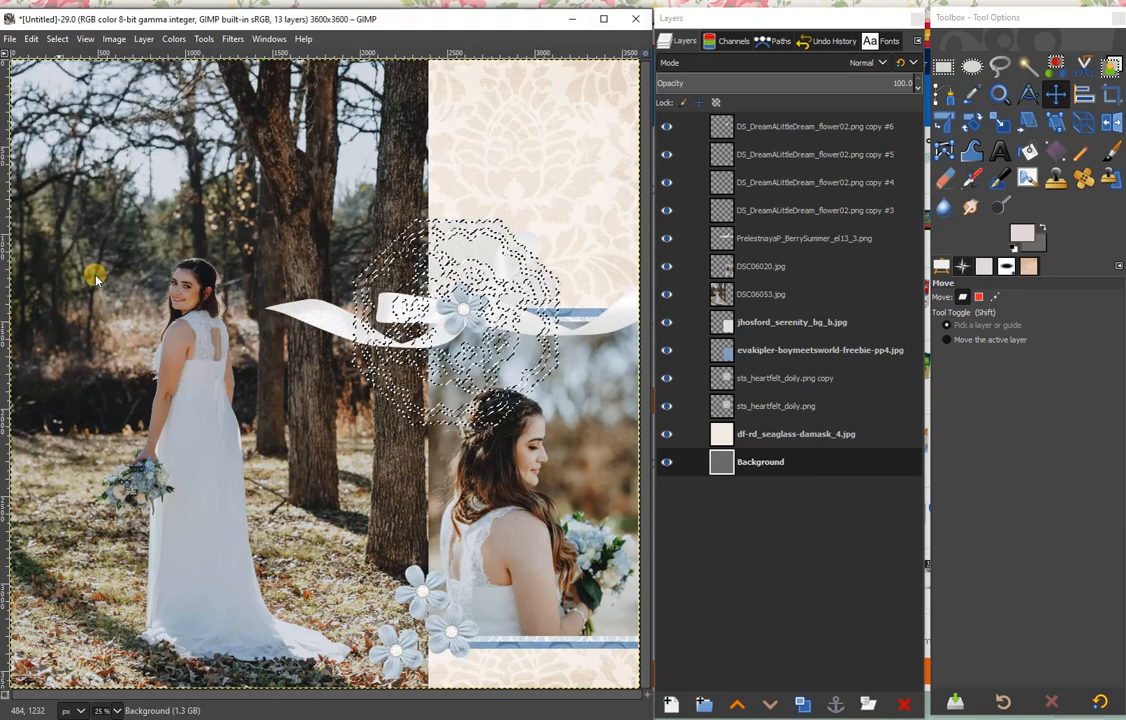
Step: Set the Background layer's blend mode to Multiply and clear the selection
click(724, 63)
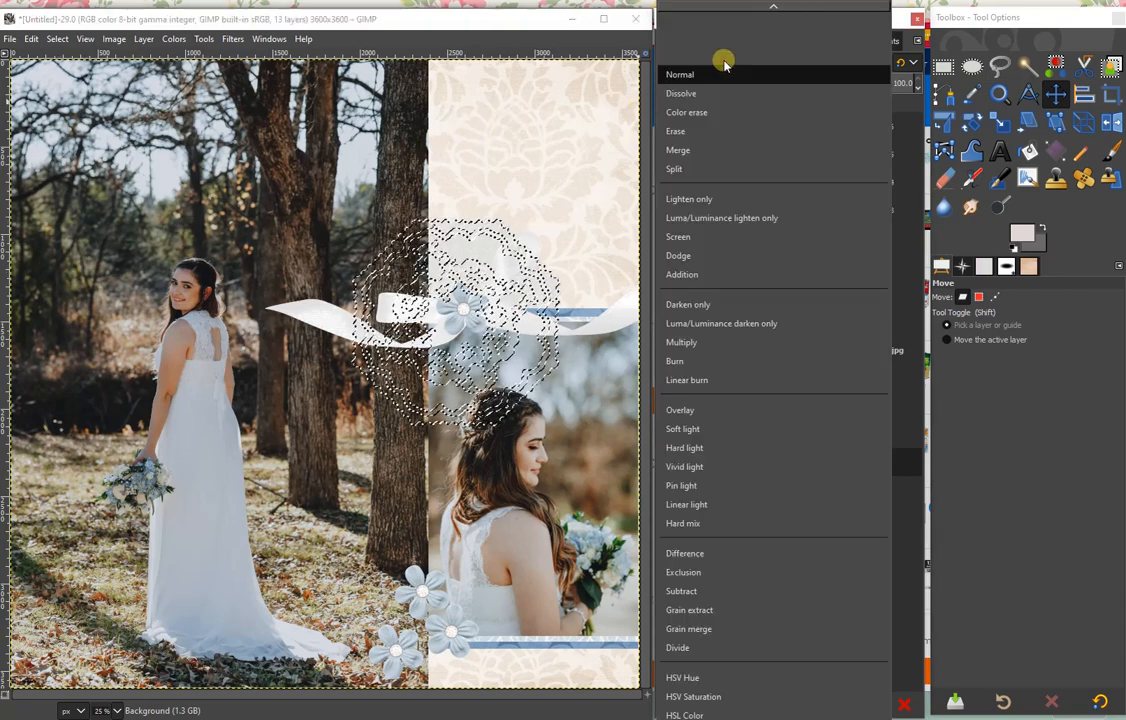
click(697, 343)
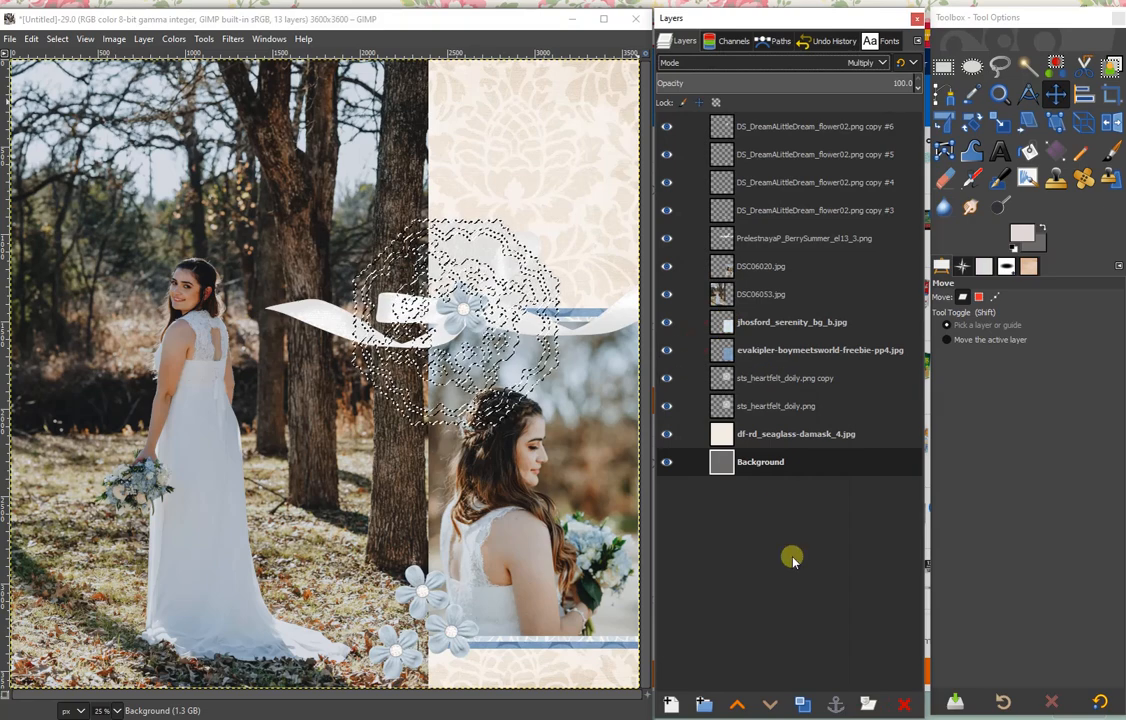
click(57, 38)
click(75, 72)
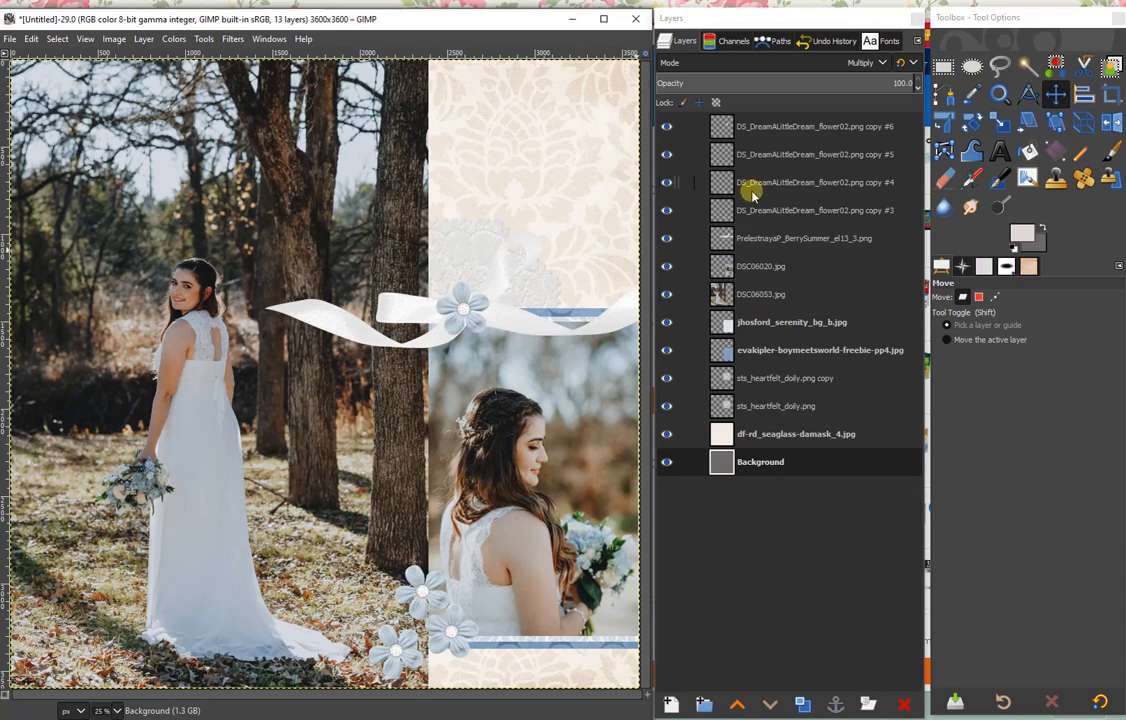
Step: Apply a Drop Shadow to the ribbon layer PrelestnayaP_BerrySummer_el13_3.png
double_click(750, 239)
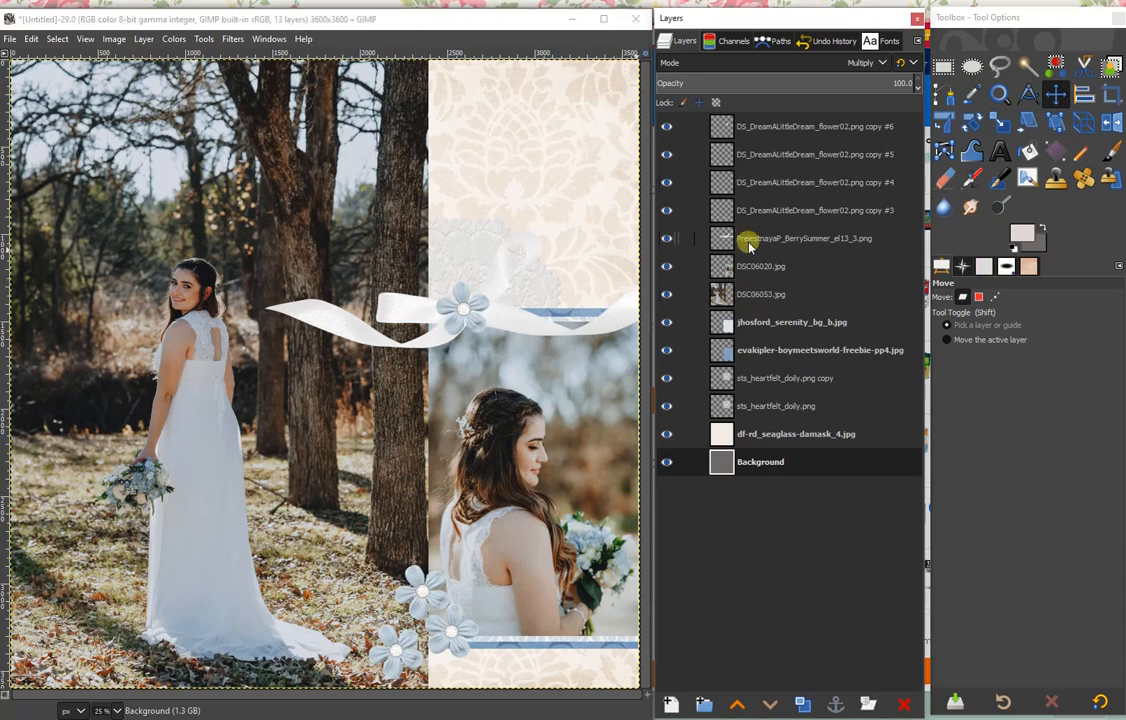
click(228, 40)
mouse_move(284, 176)
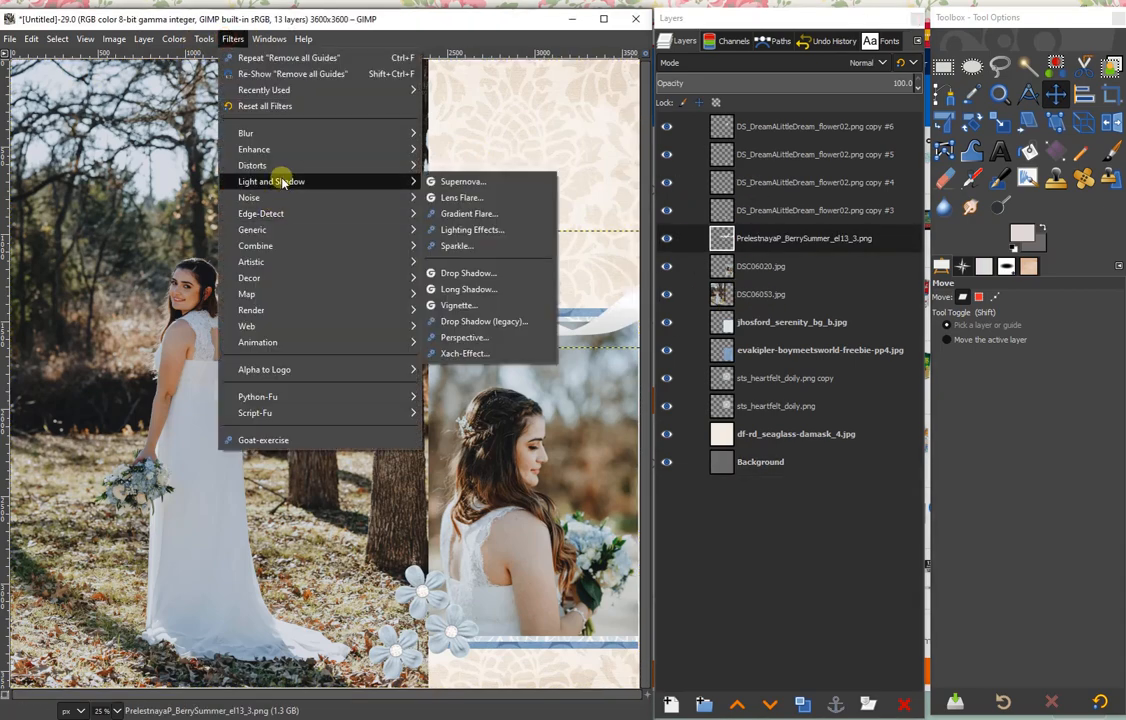
click(460, 272)
click(748, 557)
Step: Apply a Drop Shadow to flower layers copy #6 and copy #5, using X and Y offsets of 20, blur radius 10 and opacity 0.5 for copy #5
click(800, 154)
click(228, 40)
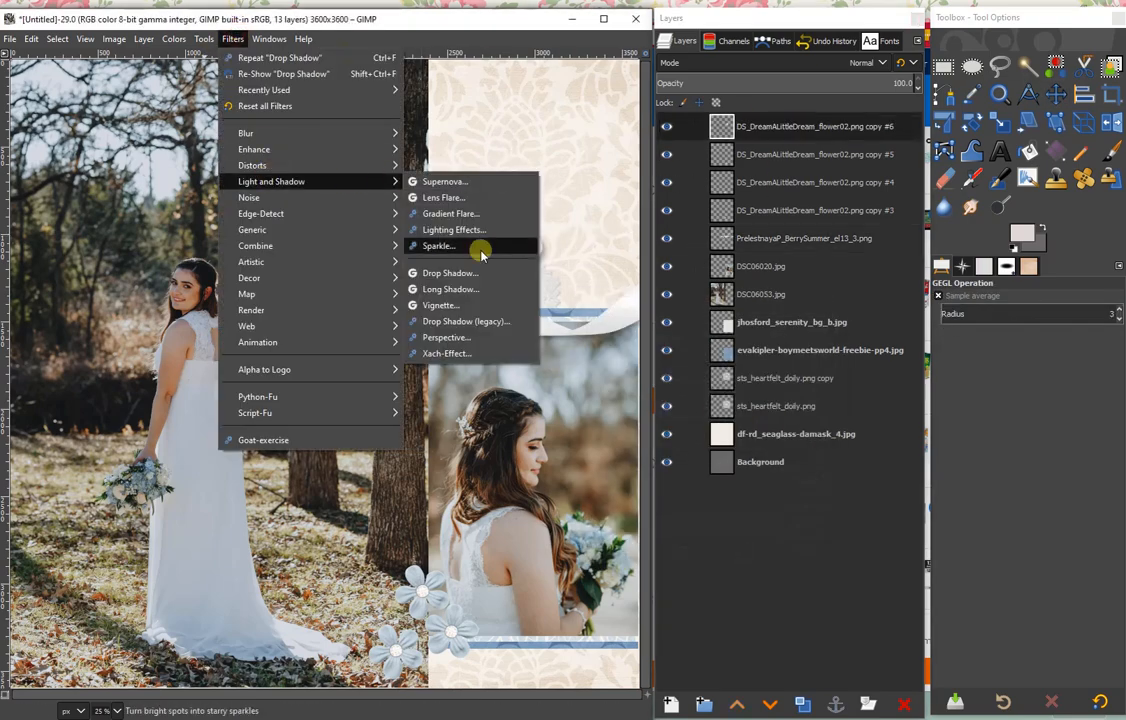
click(460, 272)
click(736, 553)
click(238, 40)
mouse_move(400, 178)
click(450, 270)
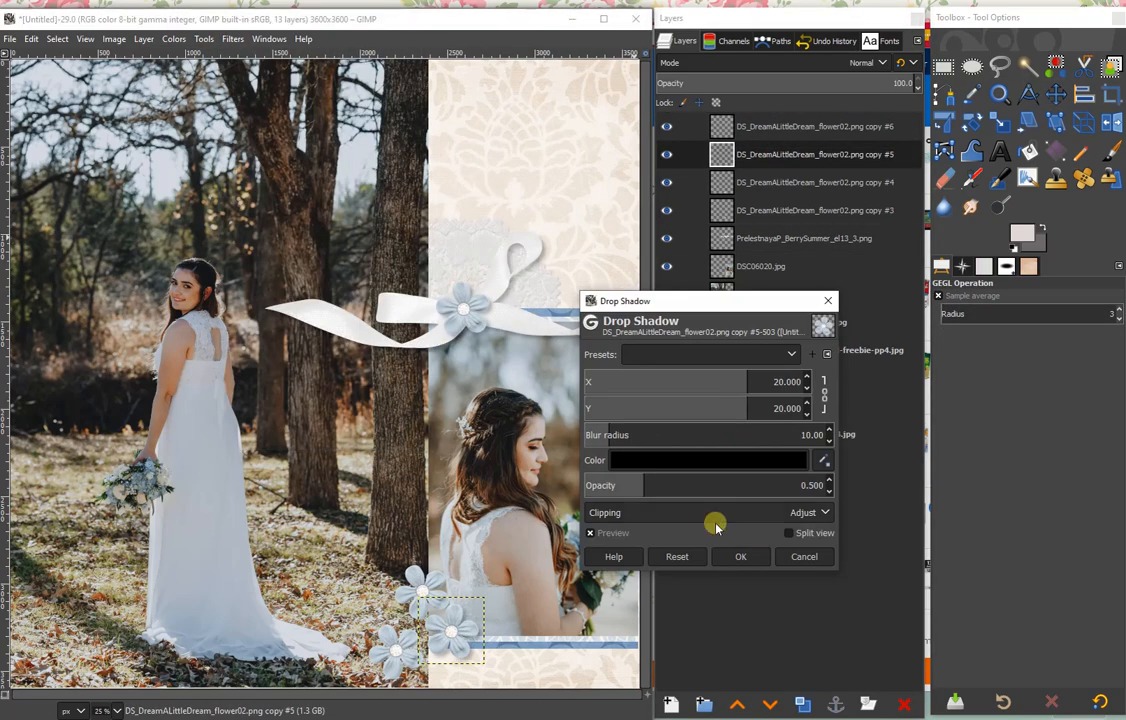
click(734, 553)
Step: Apply a Drop Shadow to flower layers copy #4 and copy #3, using X and Y offsets of 20, blur radius 10 and opacity 0.5 for copy #4
click(790, 182)
click(450, 273)
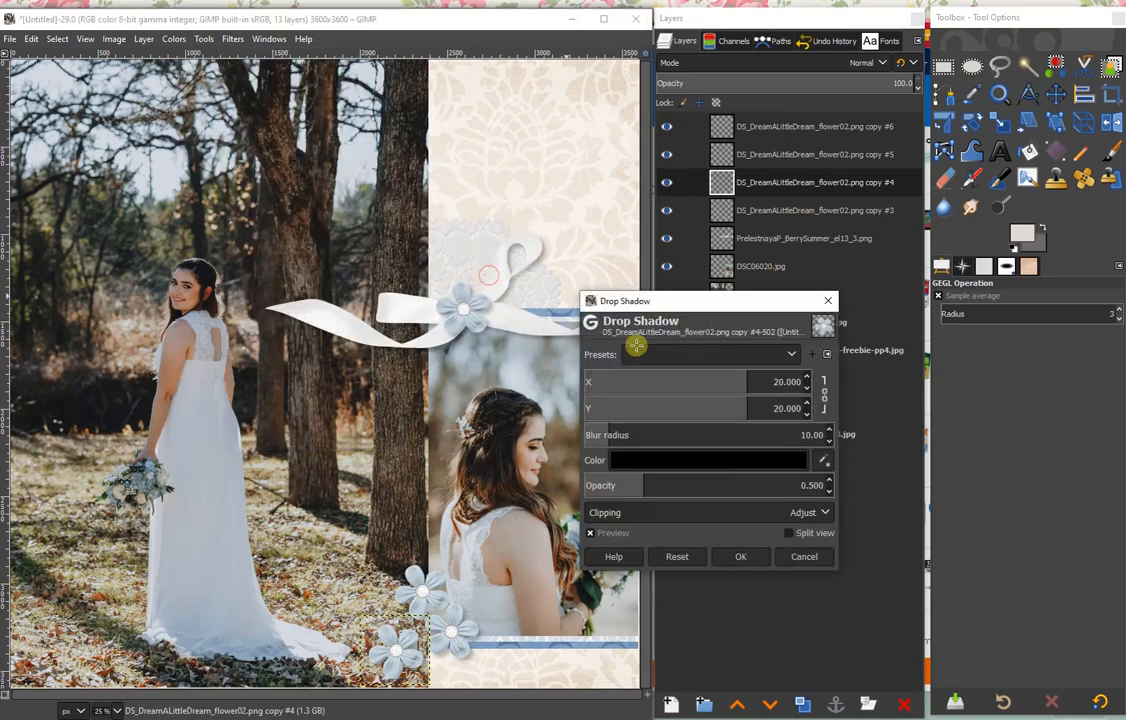
click(741, 555)
click(784, 213)
click(235, 42)
mouse_move(330, 176)
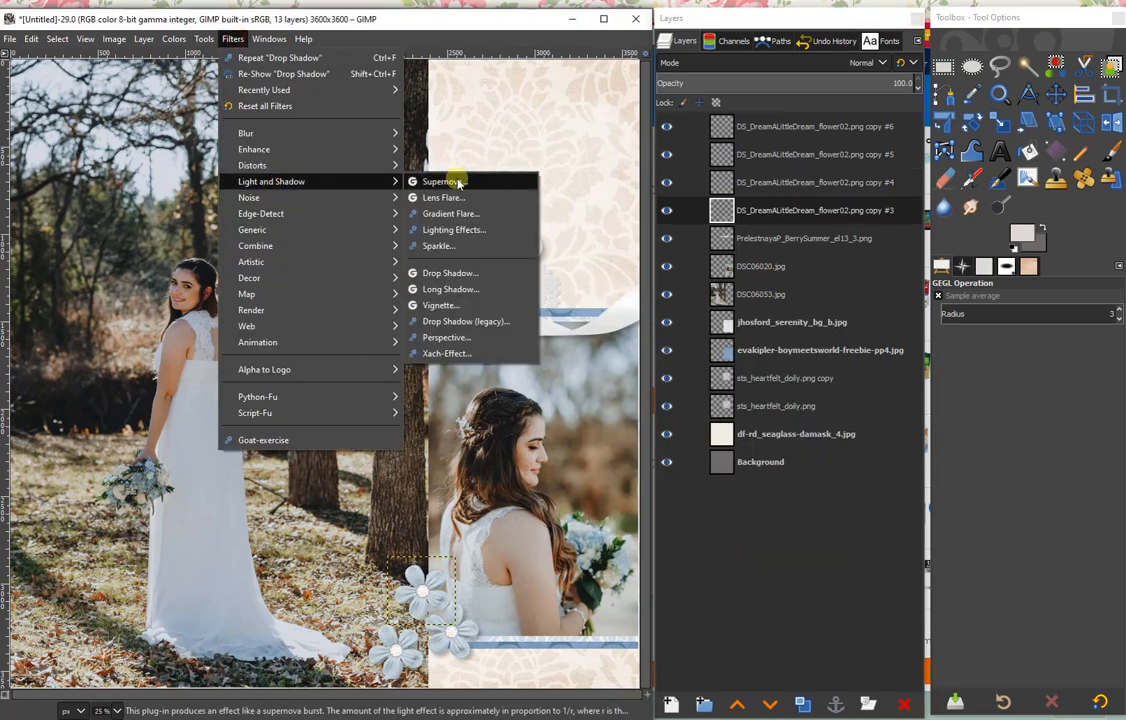
click(472, 269)
click(746, 556)
Step: Duplicate the smaller bride photo layer DSC06020.jpg
click(779, 241)
click(769, 267)
click(803, 705)
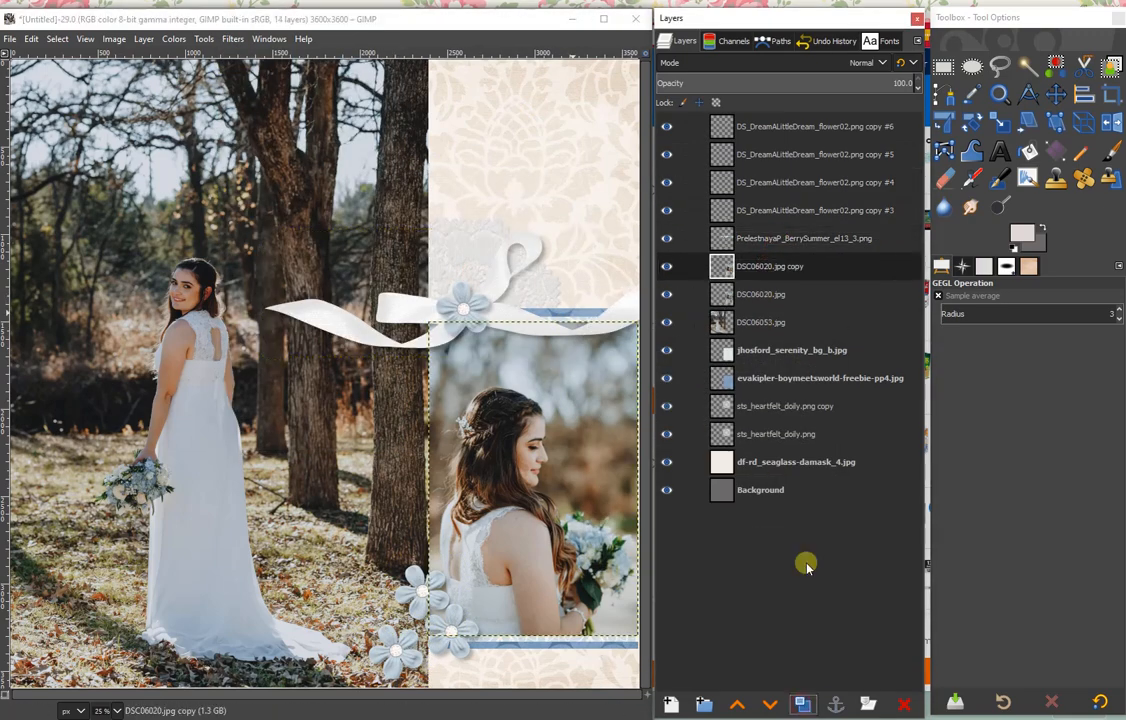
Step: Load the opaque area of layer DSC06020.jpg copy as a selection and feather it
right_click(773, 269)
click(828, 450)
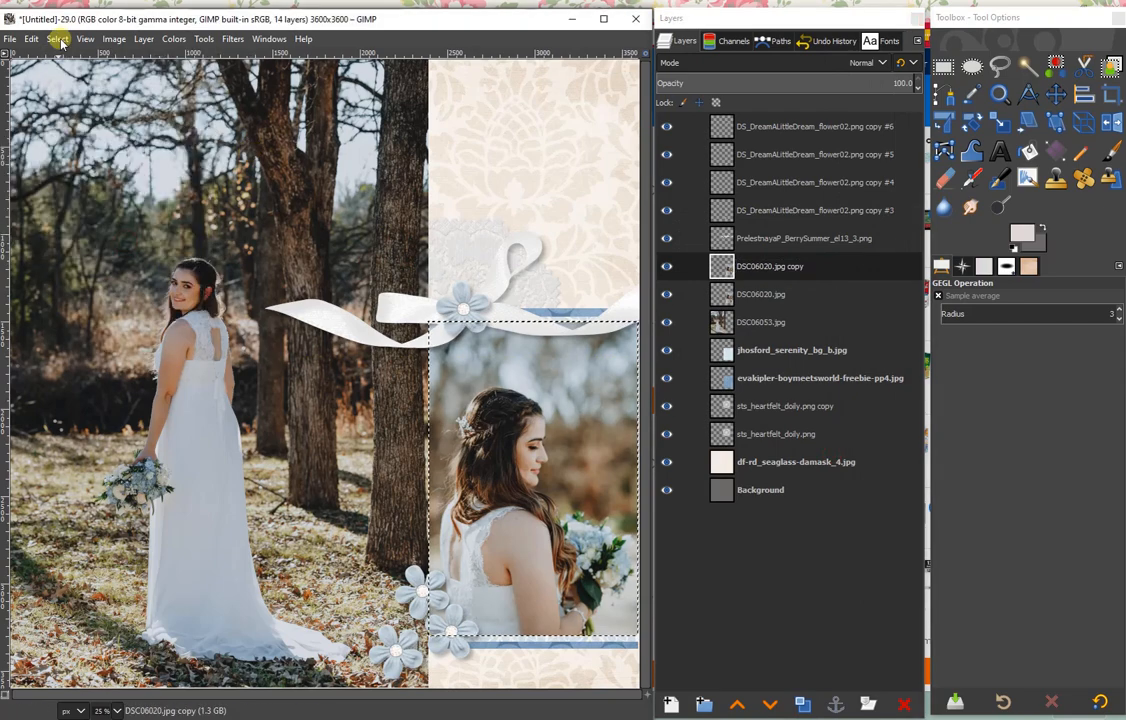
click(57, 38)
click(80, 196)
click(118, 272)
Step: Shrink the selection by 5 px to clear the inside of DSC06020.jpg copy, and set that layer's mode to Difference
click(57, 38)
click(80, 196)
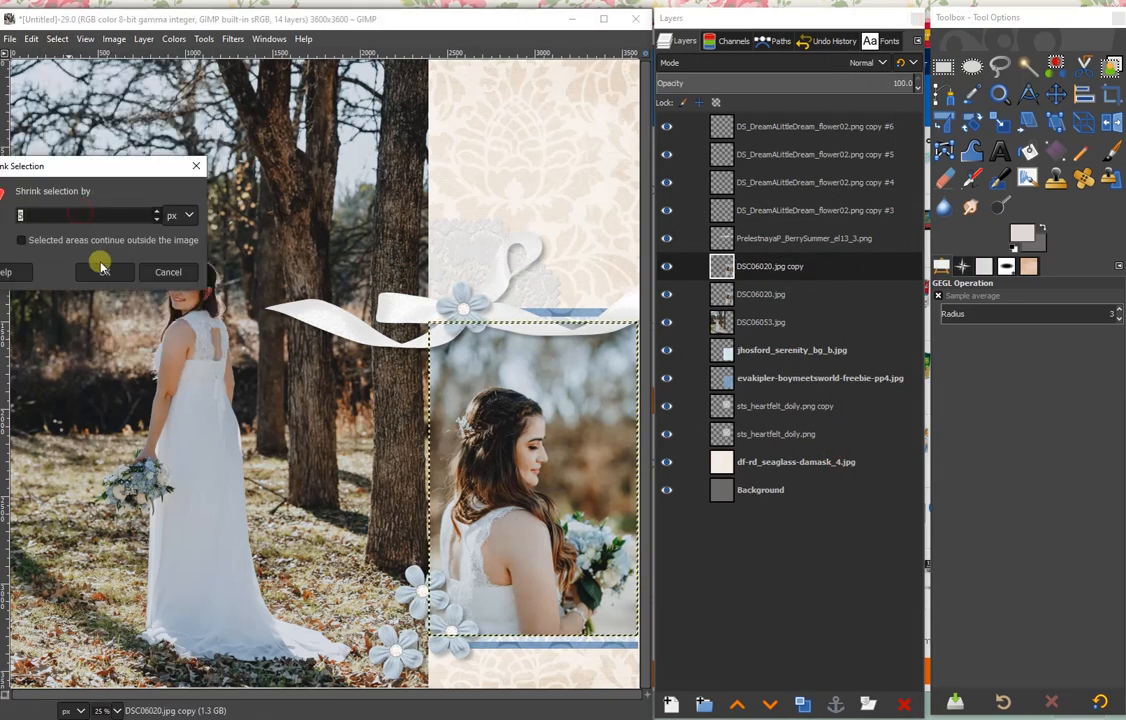
click(95, 263)
click(760, 68)
click(699, 548)
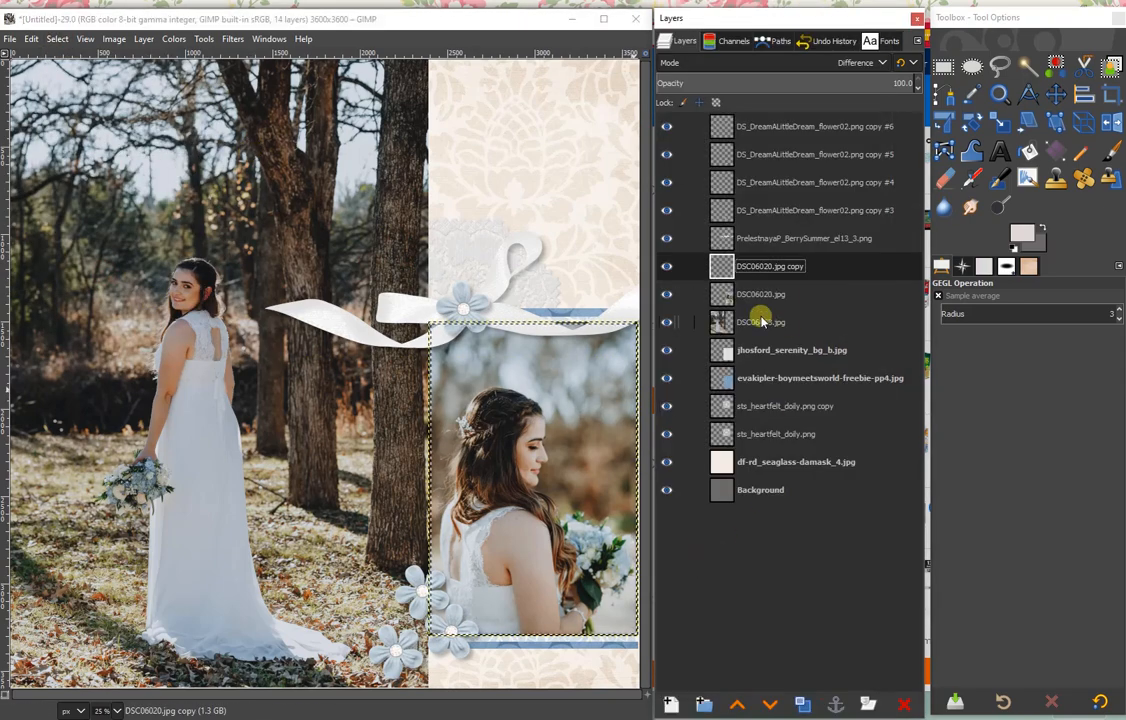
Step: Duplicate the large bride photo layer DSC06053.jpg and load the copy's opaque area as a selection
click(760, 322)
click(803, 705)
right_click(782, 320)
click(826, 451)
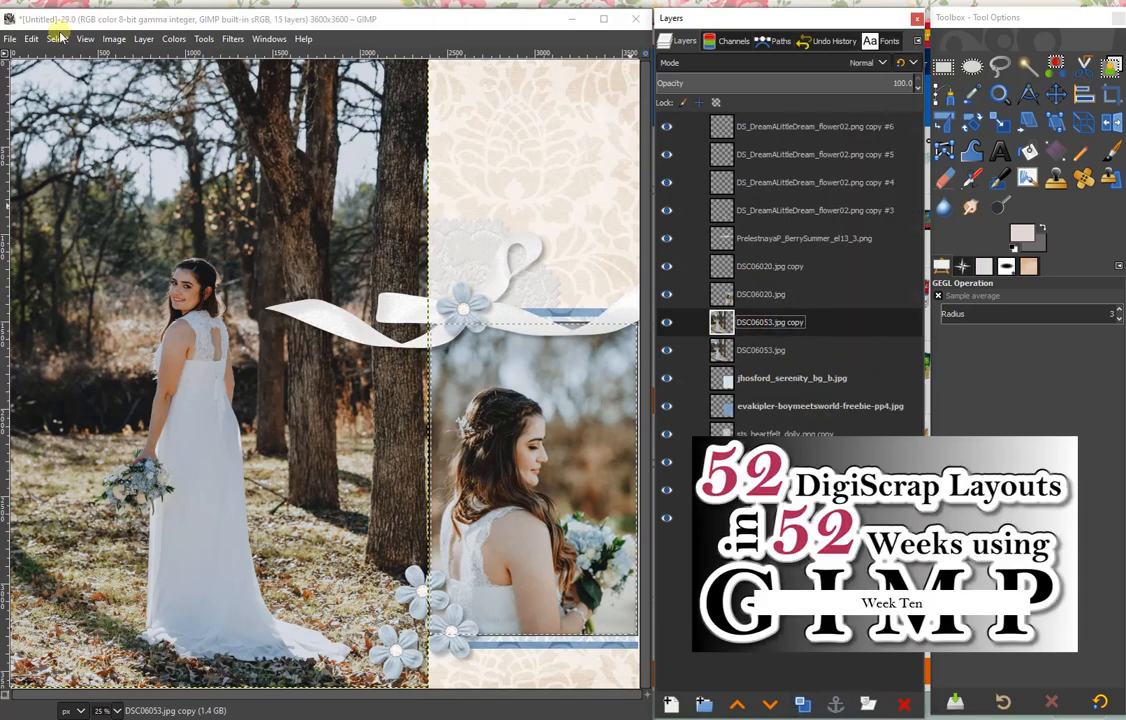
Step: Feather the selection around DSC06053.jpg copy and shrink it by 5 px
click(58, 38)
click(93, 181)
click(124, 242)
click(57, 38)
click(93, 181)
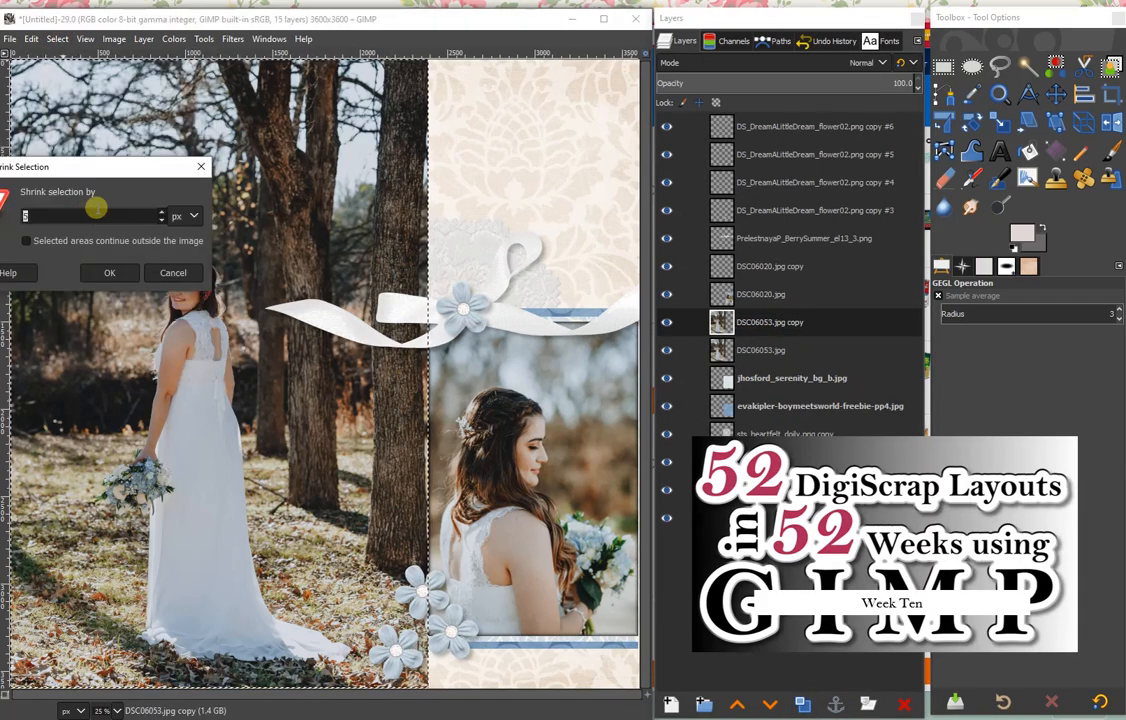
click(117, 242)
Step: Clear the inside of DSC06053.jpg copy and set its mode to Difference
key(Delete)
click(753, 64)
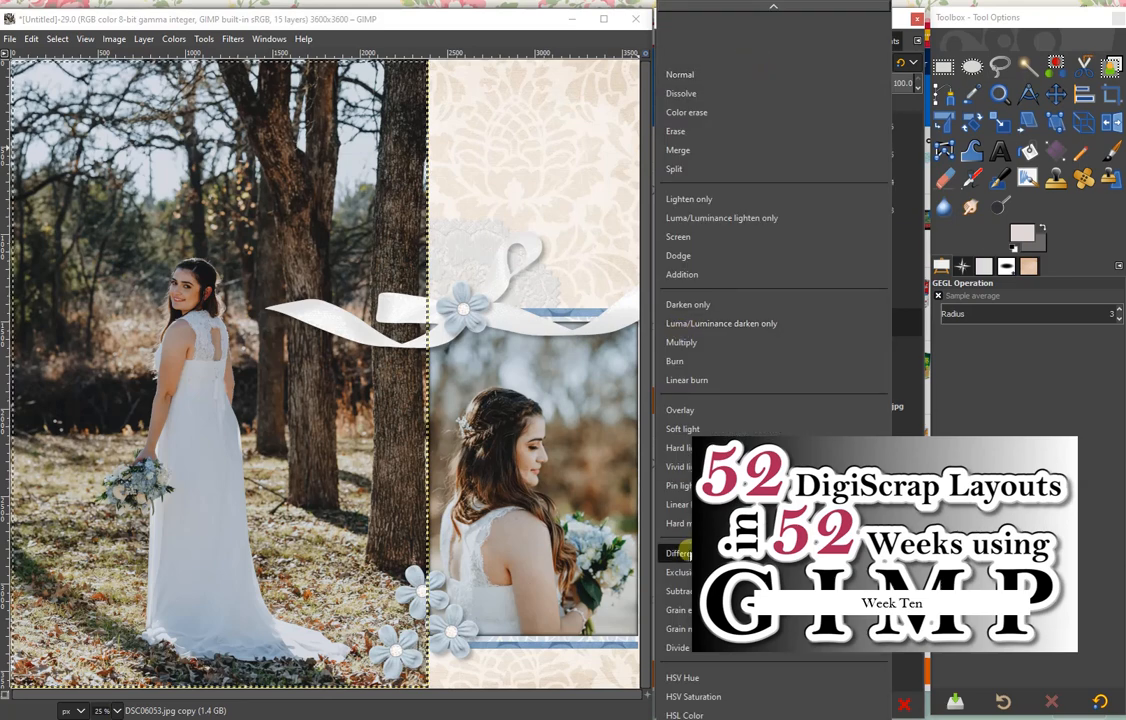
click(688, 549)
Step: Duplicate the paper layer jhosford_serenity_bg_b.jpg and load the copy's opaque area as a selection
click(770, 387)
click(803, 704)
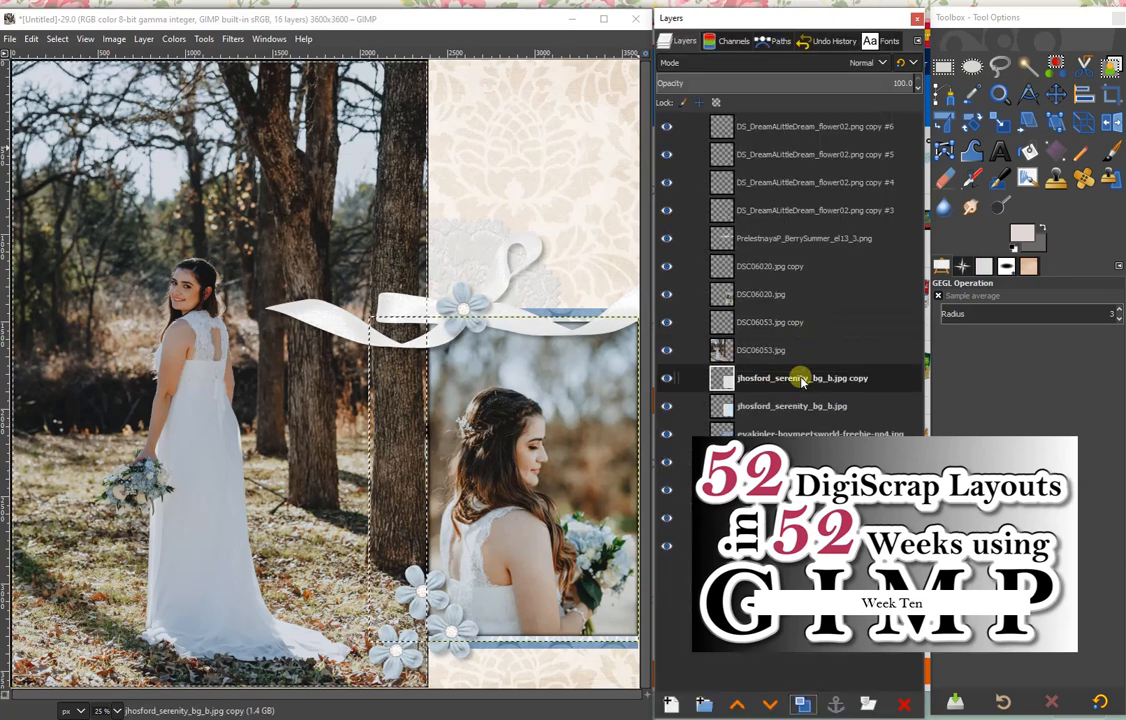
right_click(797, 378)
click(841, 451)
Step: Try to reduce jhosford_serenity_bg_b.jpg copy to shaded edges with a feathered, shrunken selection and Multiply mode
click(58, 39)
click(92, 181)
click(111, 241)
click(57, 38)
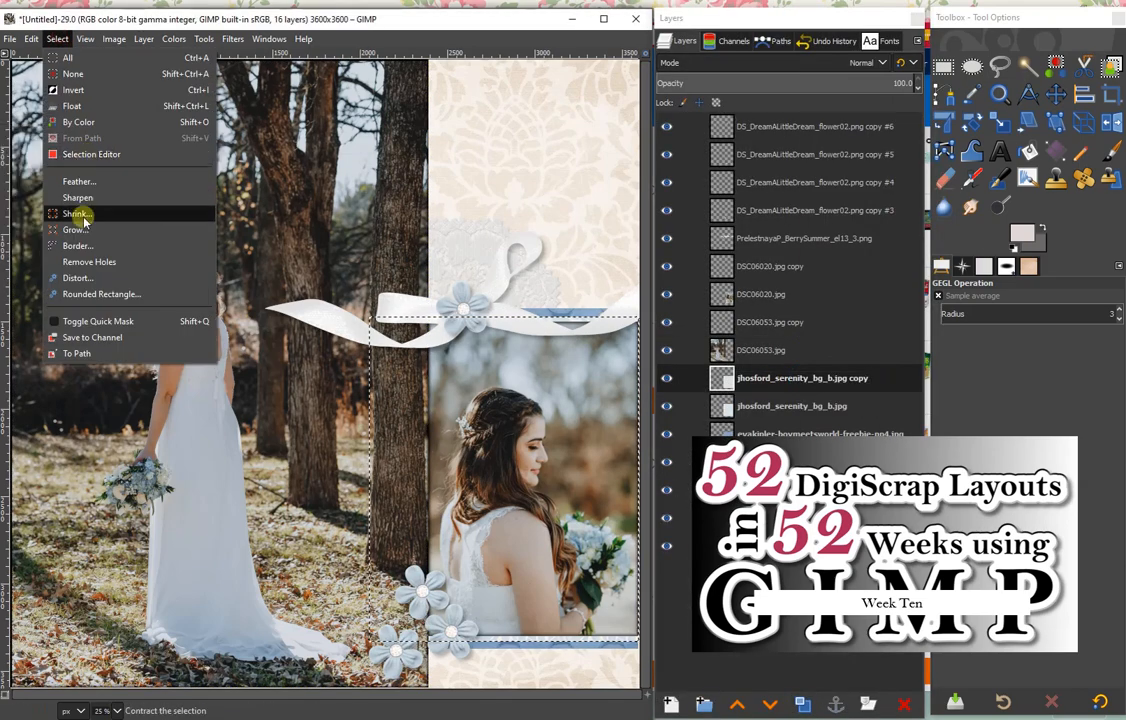
click(90, 213)
click(720, 62)
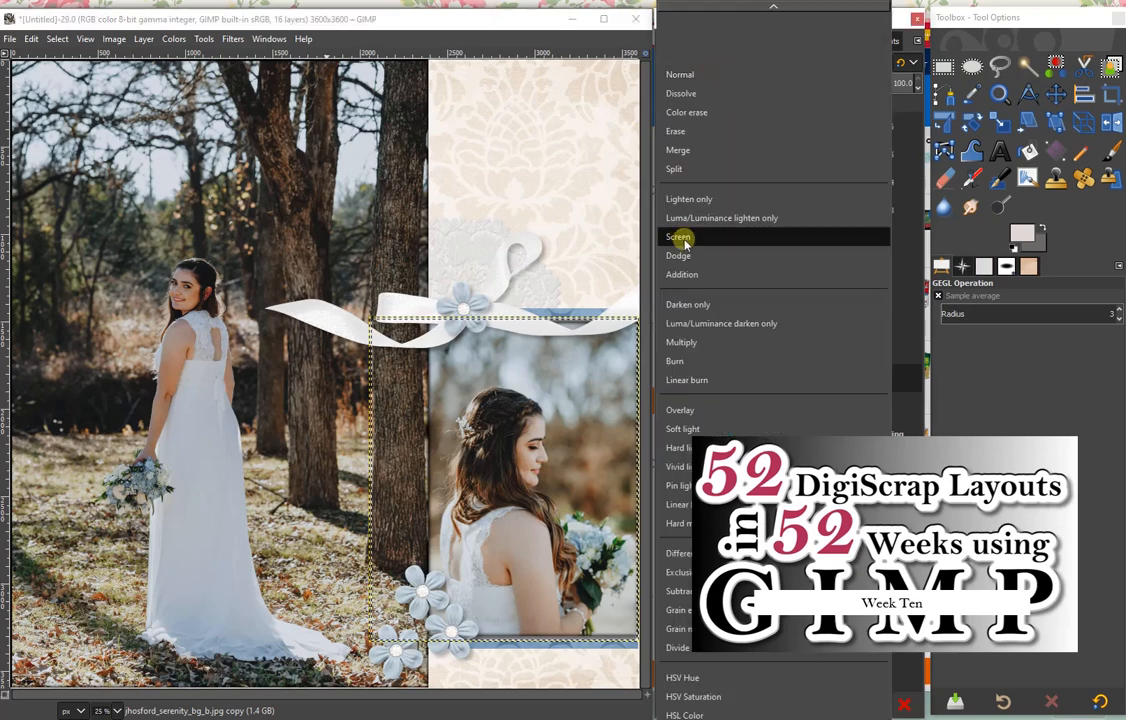
click(697, 341)
Step: Remove the active selection and delete layer jhosford_serenity_bg_b.jpg copy
click(767, 432)
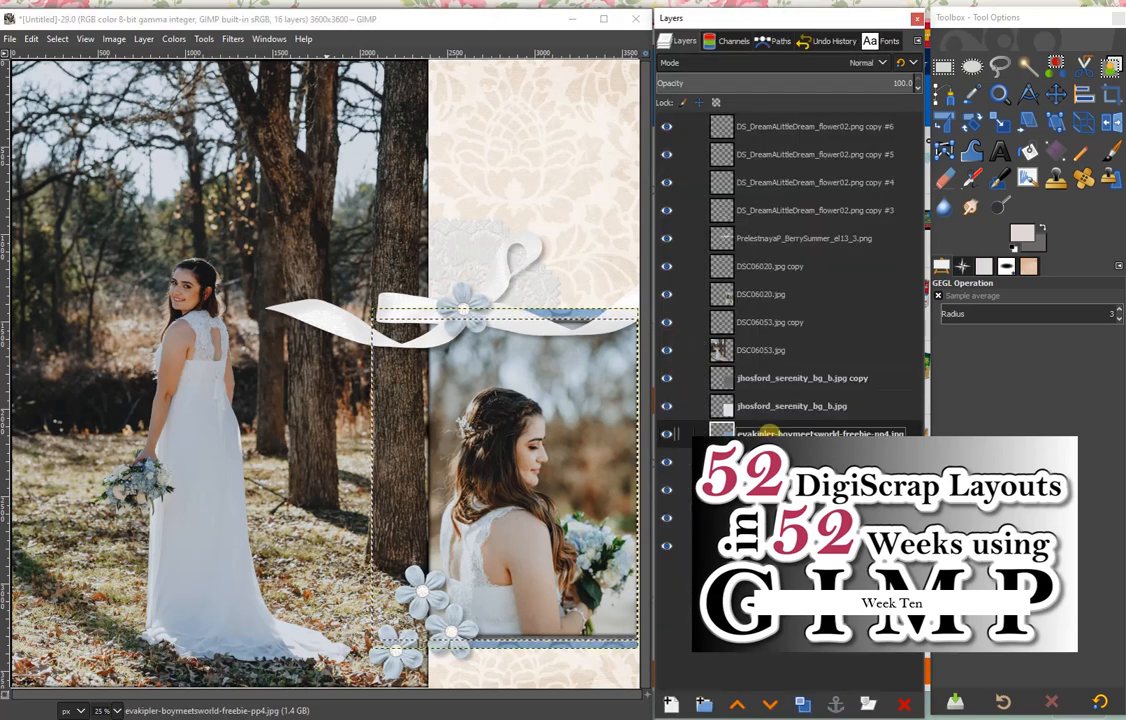
click(60, 39)
click(66, 75)
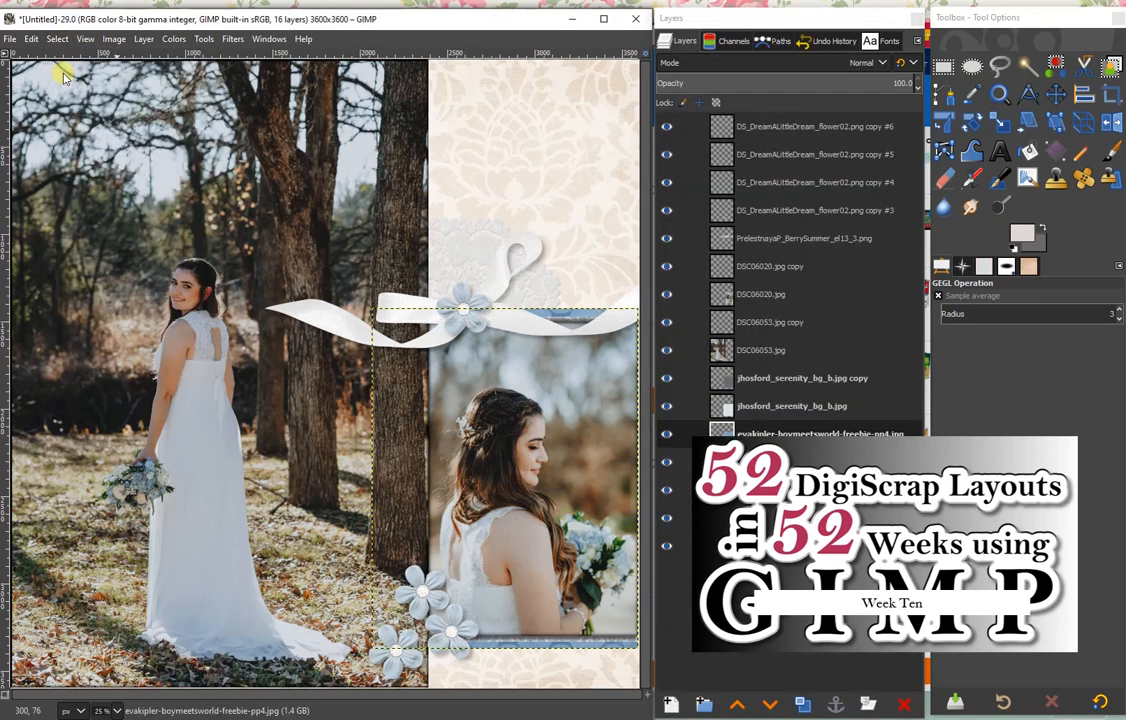
click(777, 380)
click(905, 707)
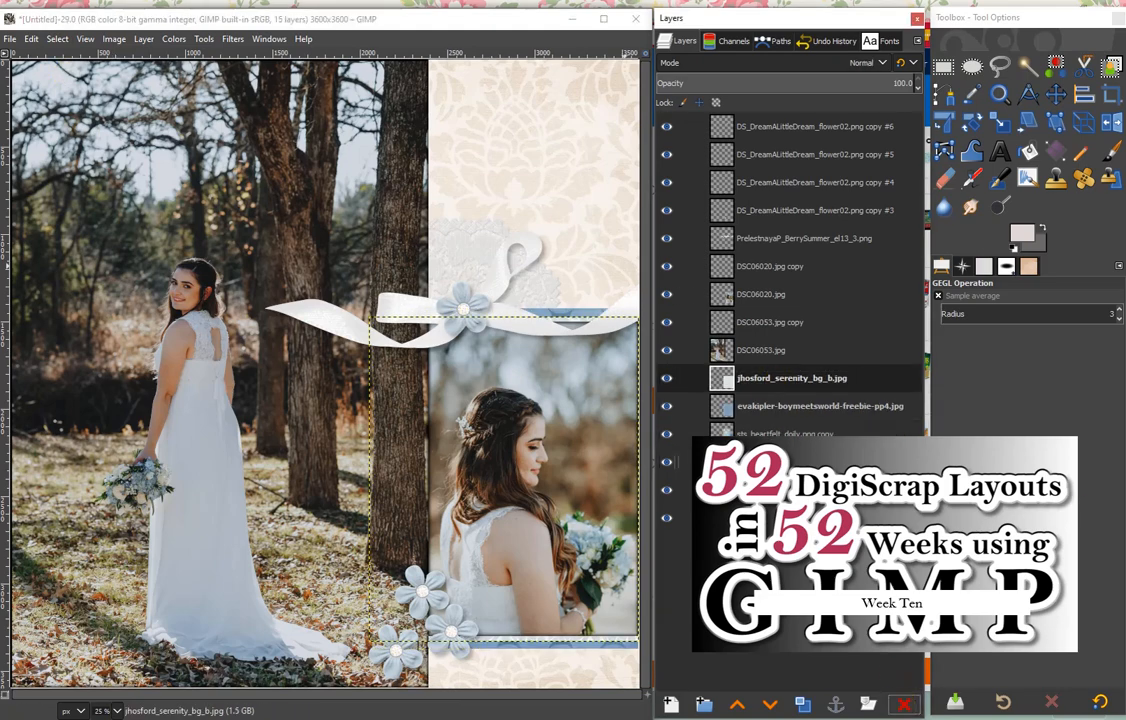
Step: Reduce a fresh copy of jhosford_serenity_bg_b.jpg to its feathered edges and set its mode to Multiply
right_click(812, 381)
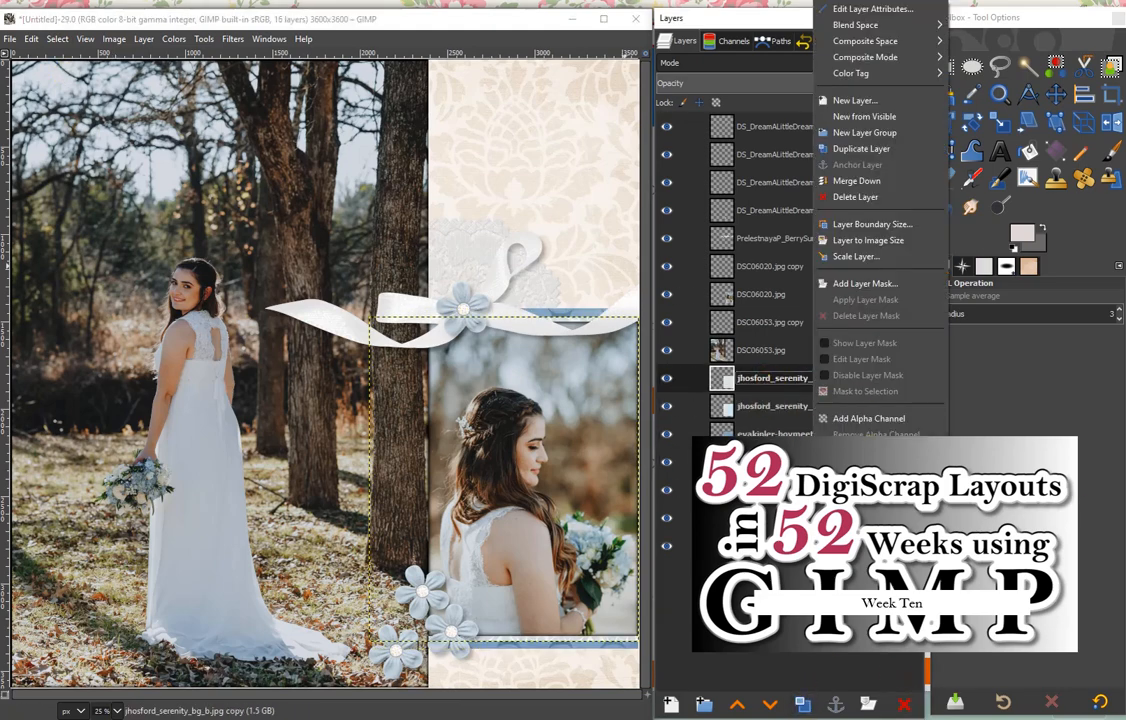
click(866, 450)
click(57, 38)
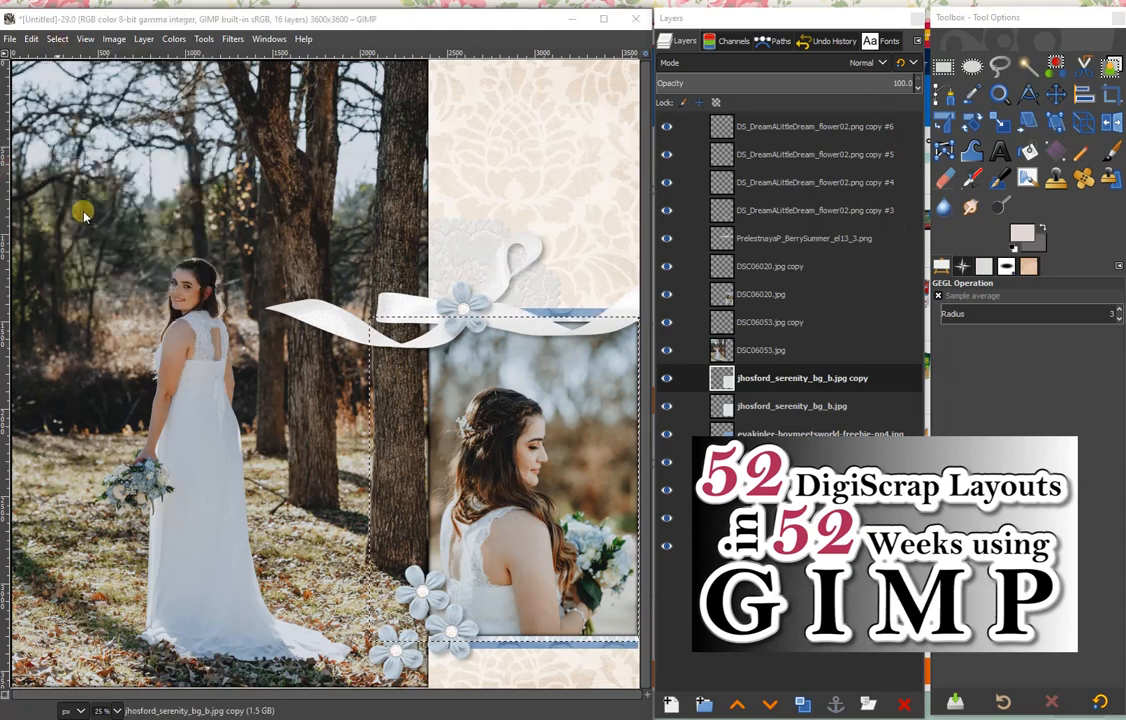
click(717, 63)
click(672, 346)
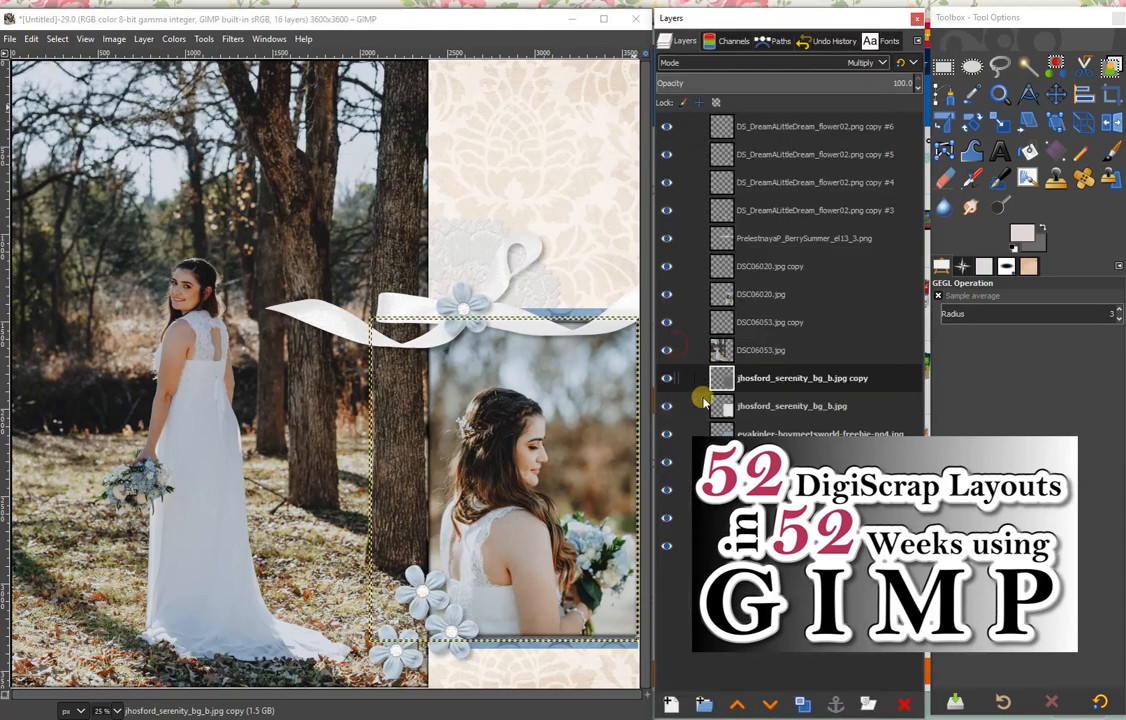
Step: Duplicate layer evakipler-boymeetsworld-freebie-pp4.jpg, reduce the copy to edges feathered by 25 px, and set its mode to Multiply
click(800, 433)
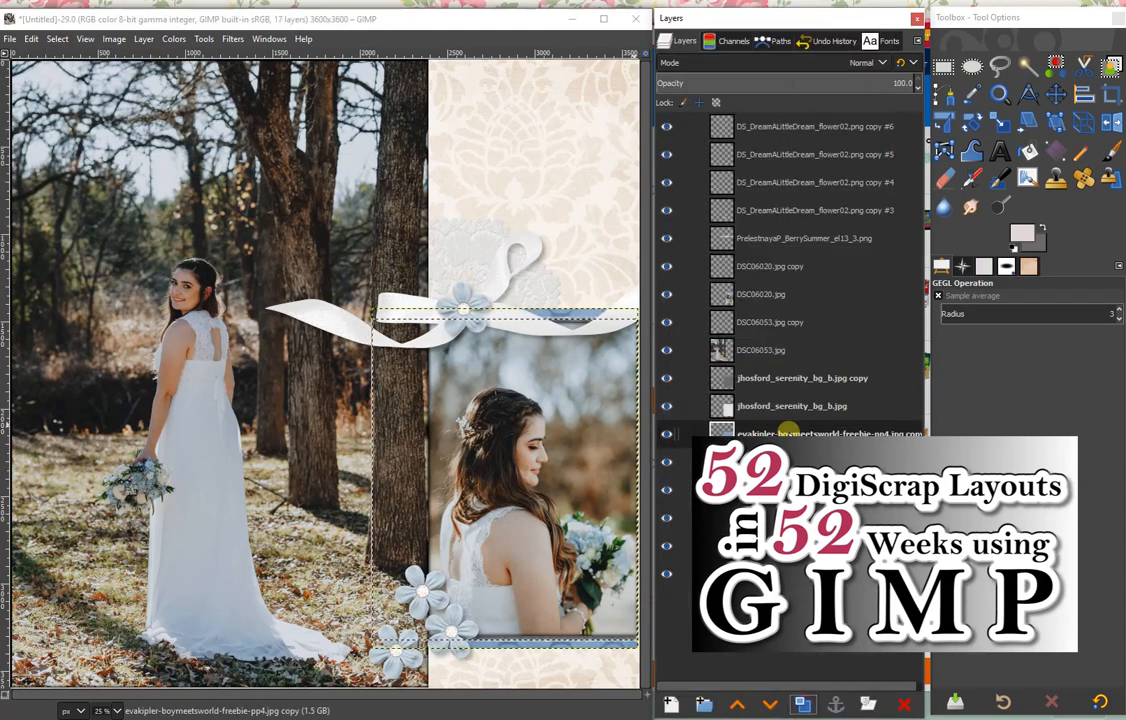
click(57, 38)
click(88, 176)
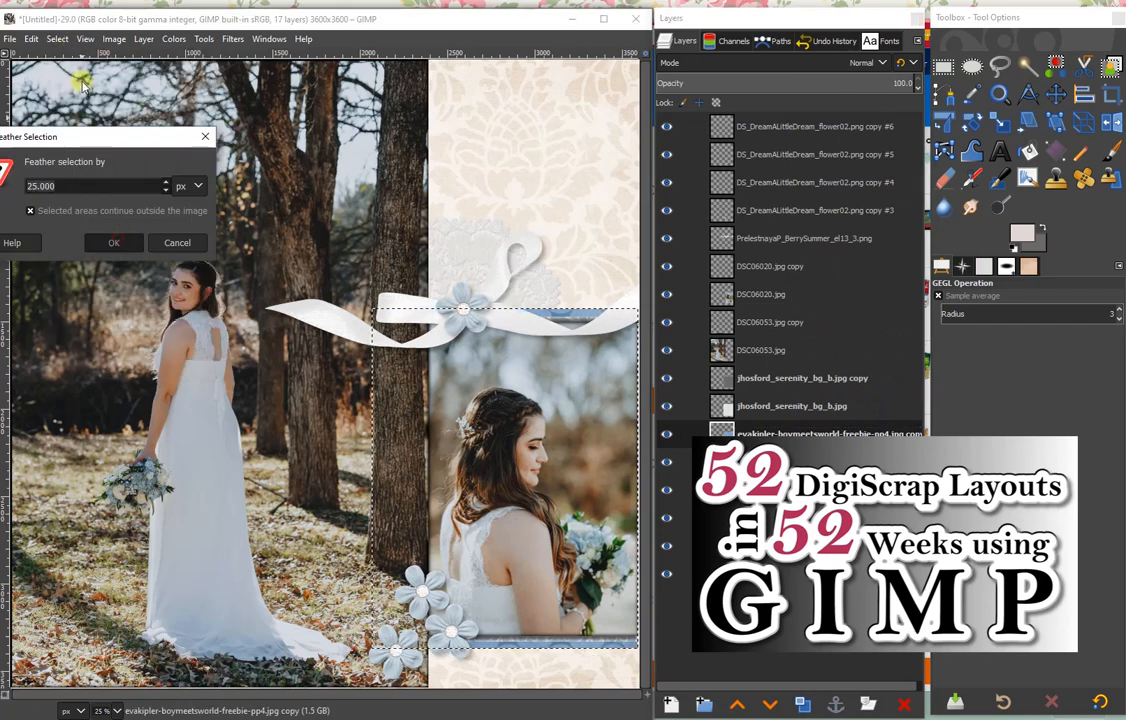
key(Return)
click(780, 62)
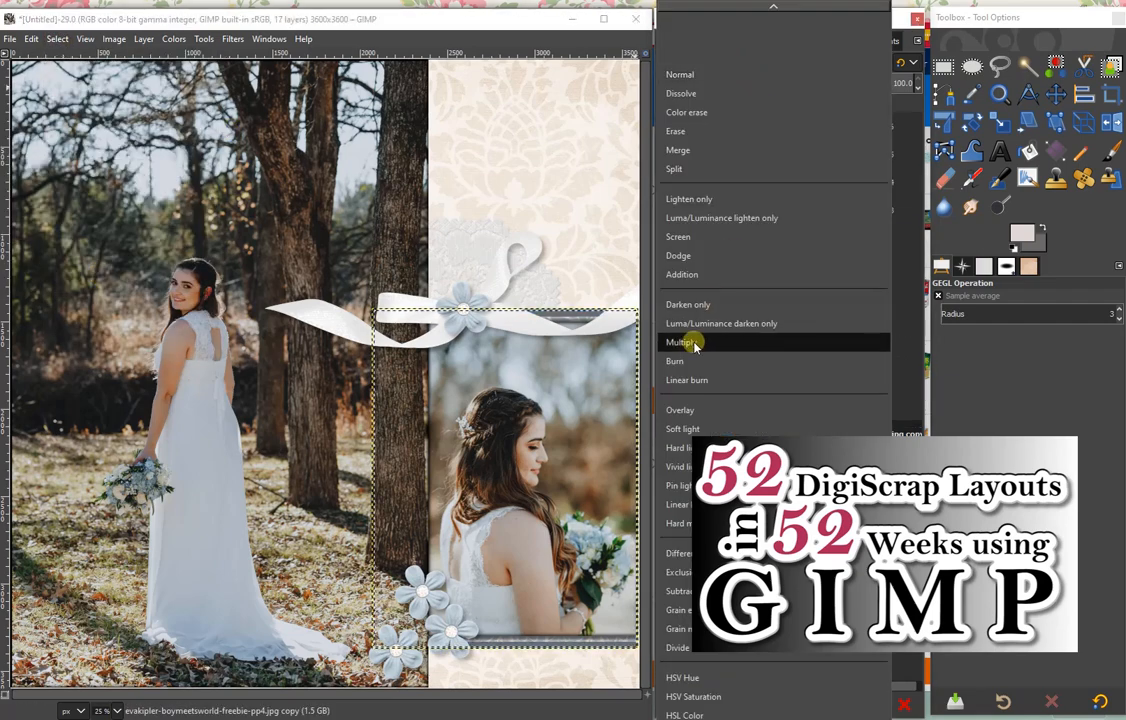
click(703, 333)
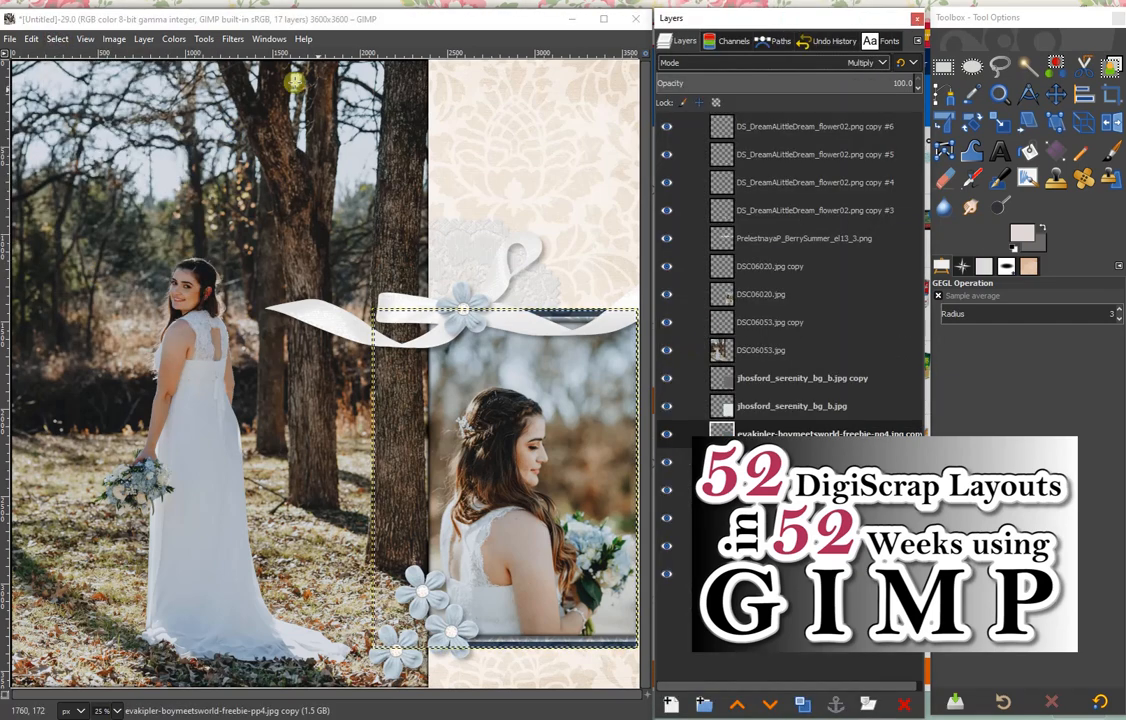
Step: Duplicate the background paper layer df-rd_seaglass-damask_4.jpg and remove the active selection
click(813, 661)
click(57, 38)
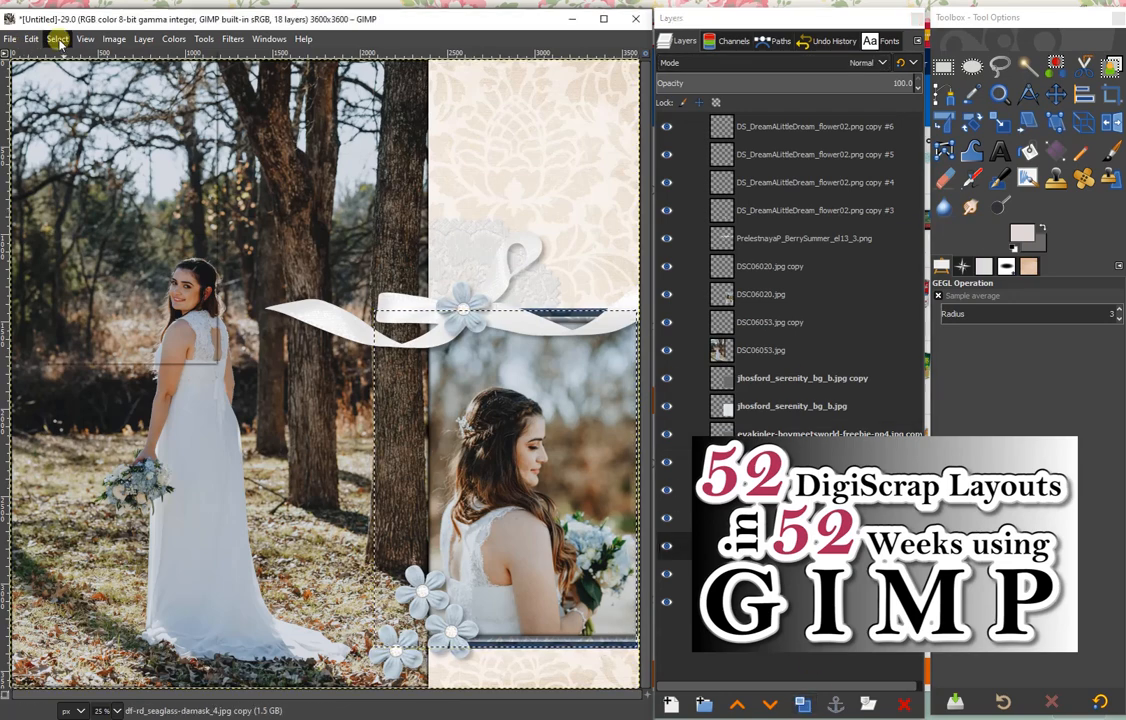
click(75, 68)
Step: Draw a rectangular selection just inside the page edges with feathered edges of radius 79.2 and rounded corners of radius 320.4
key(r)
click(938, 330)
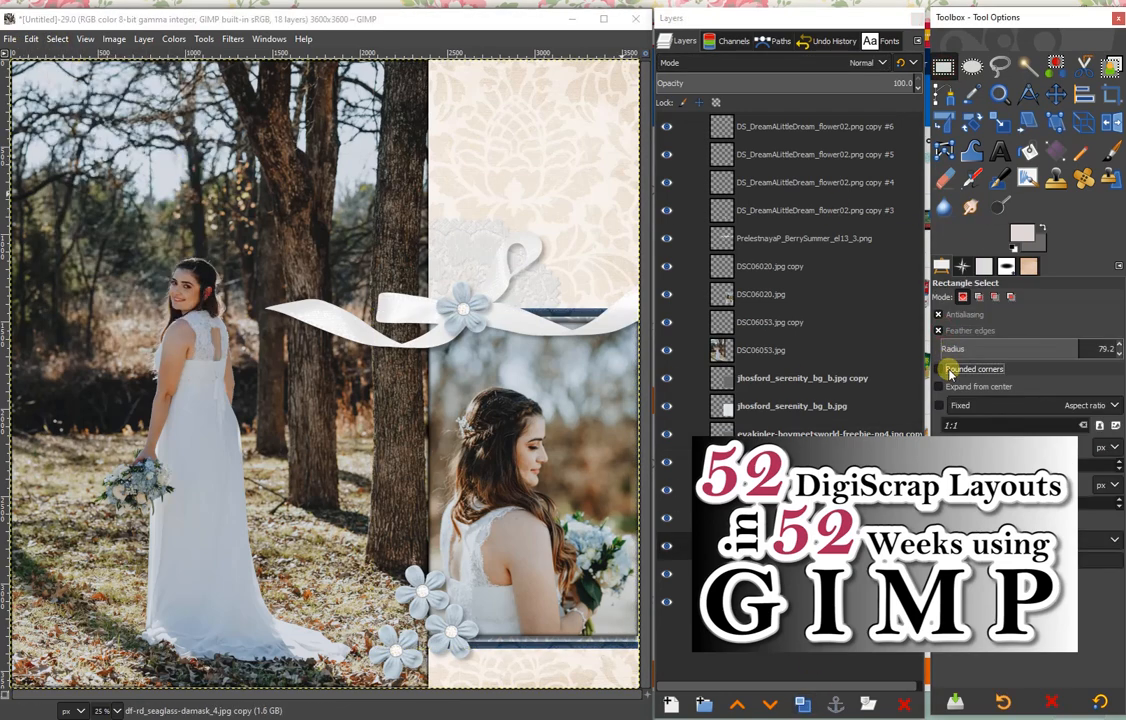
click(938, 369)
drag(24, 73, 627, 676)
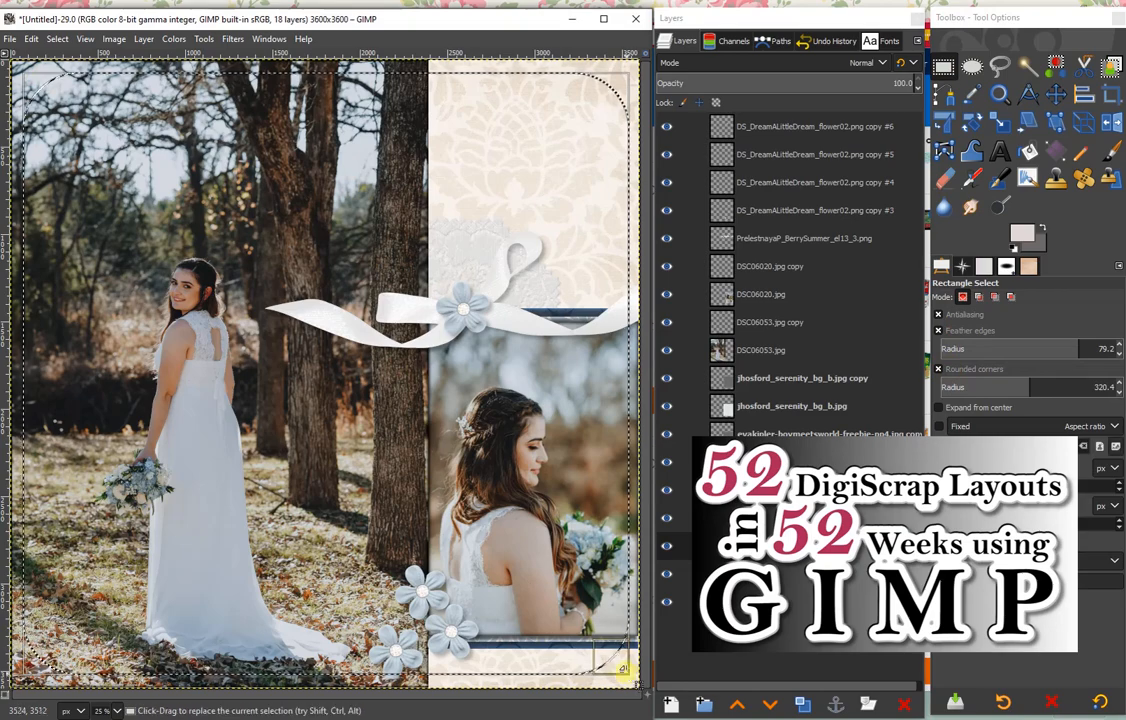